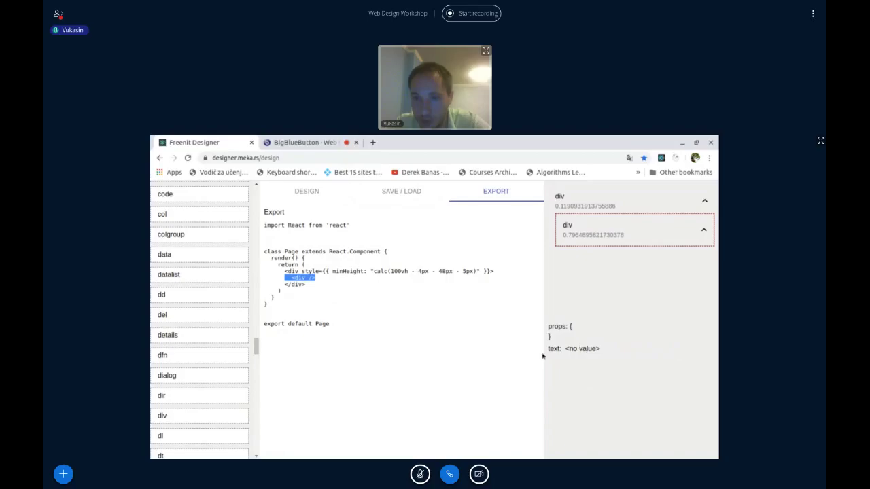
Set the text of the nested div to "text div"
mouse_move(549, 335)
click(582, 349)
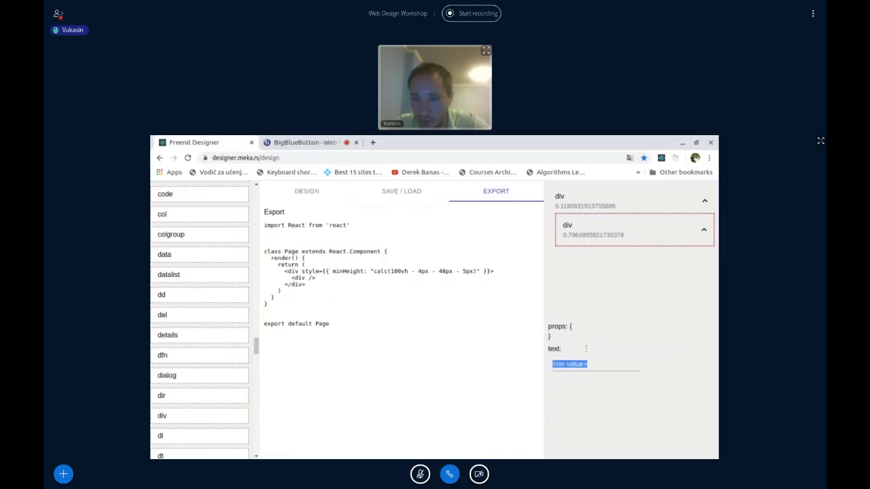
click(568, 360)
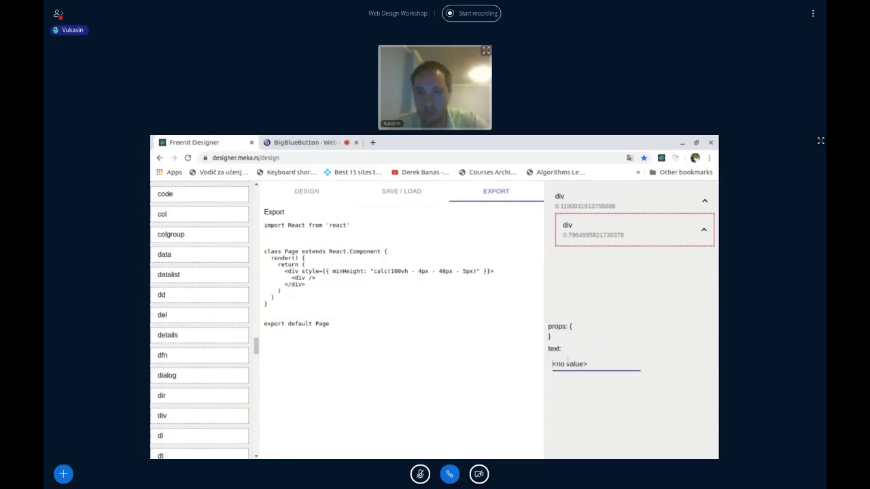
text(text)
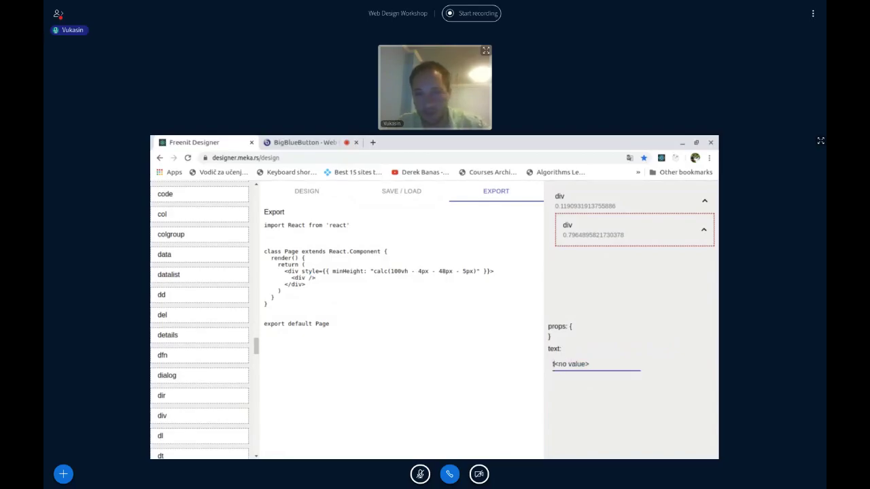
key(End)
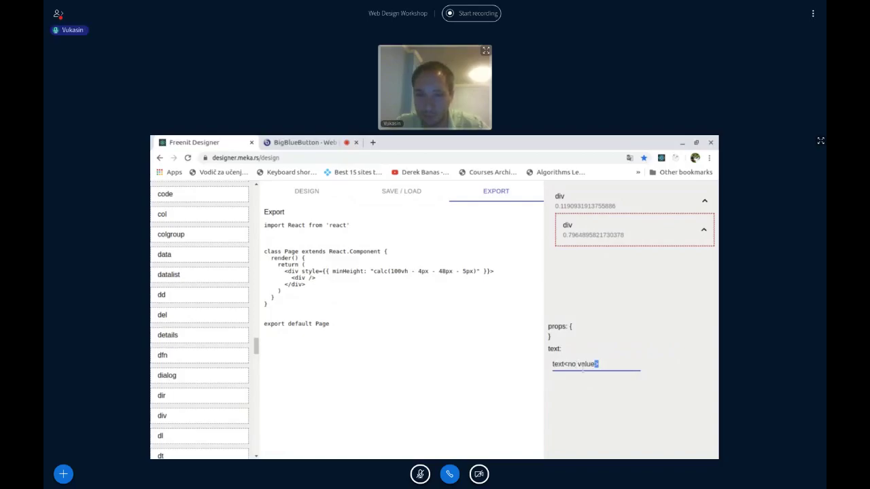
key(BackSpace)
key(BackSpace)
key(BackSpace)
key(BackSpace)
key(BackSpace)
key(BackSpace)
key(BackSpace)
key(BackSpace)
key(BackSpace)
key(BackSpace)
text(di)
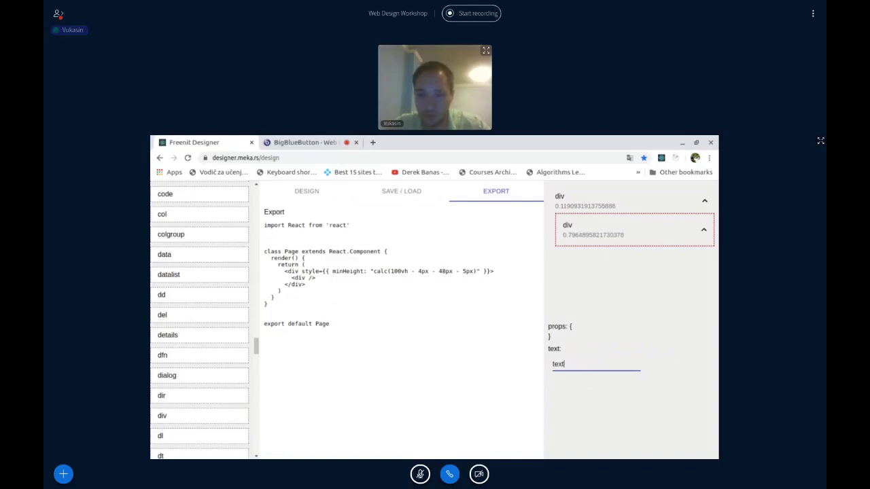
text(v)
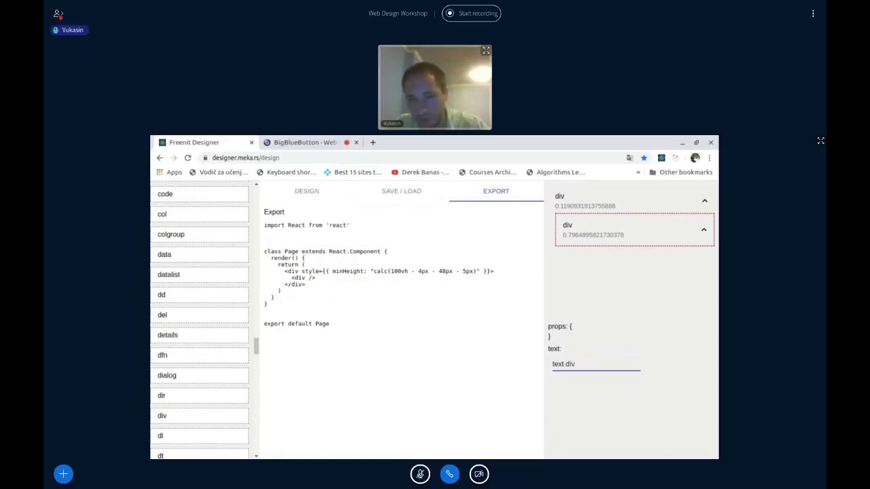
key(Return)
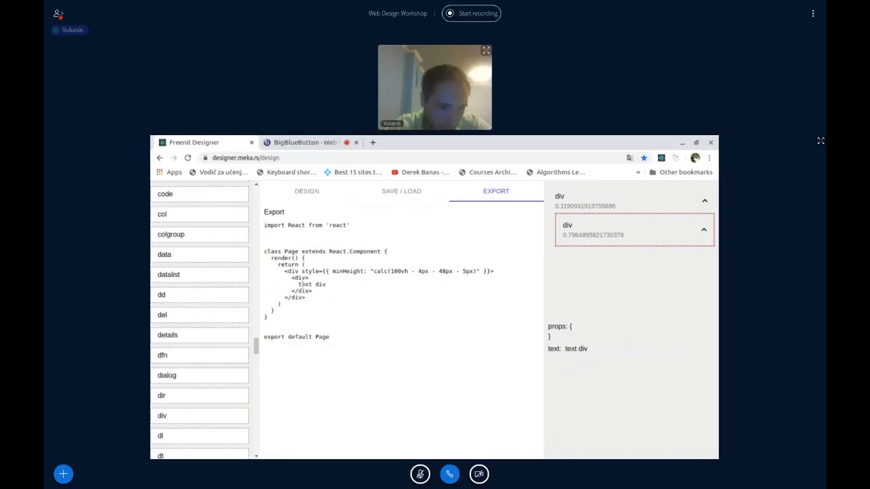
Check the BigBlueButton meeting chat, return to the Freenit Designer and review the page's saved JSON and rendered design
click(312, 142)
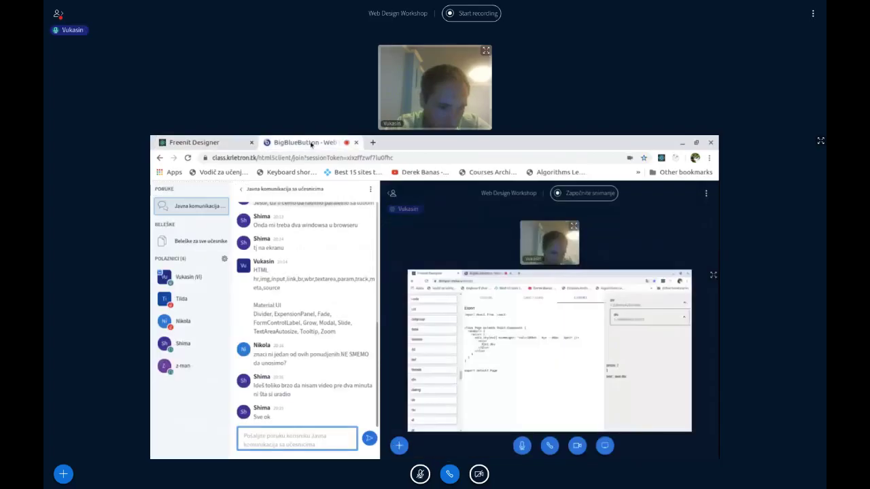
click(215, 144)
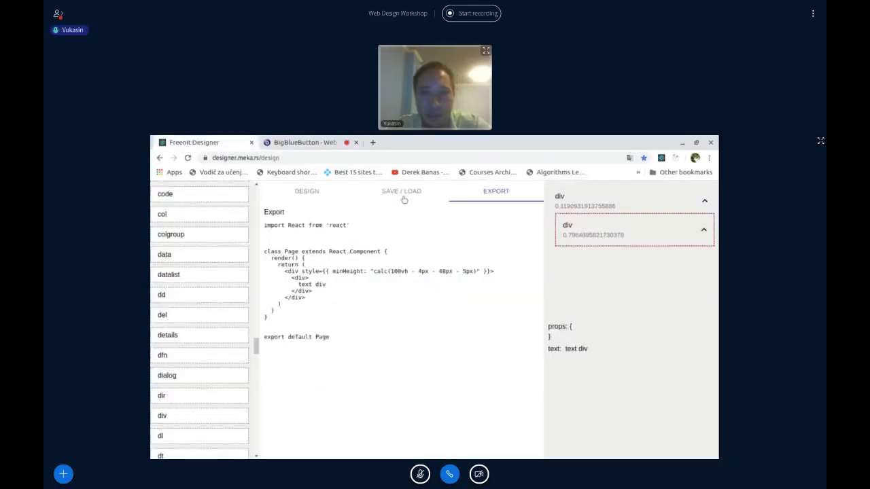
click(403, 195)
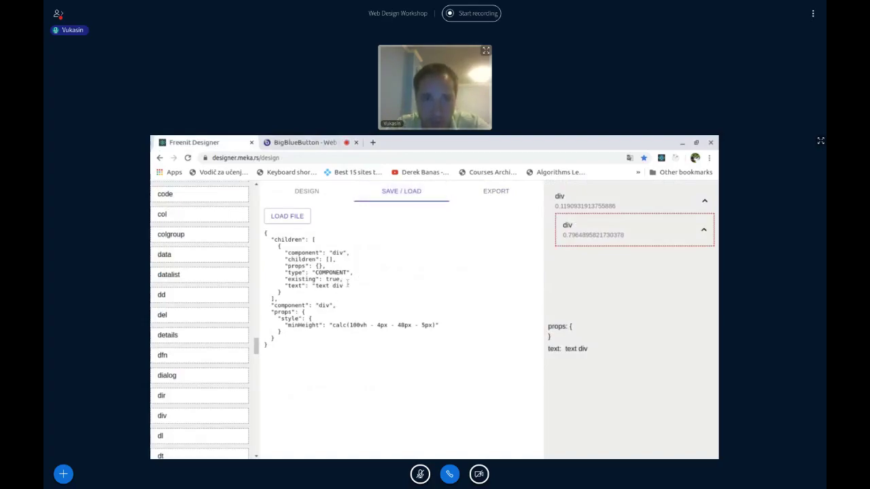
click(301, 191)
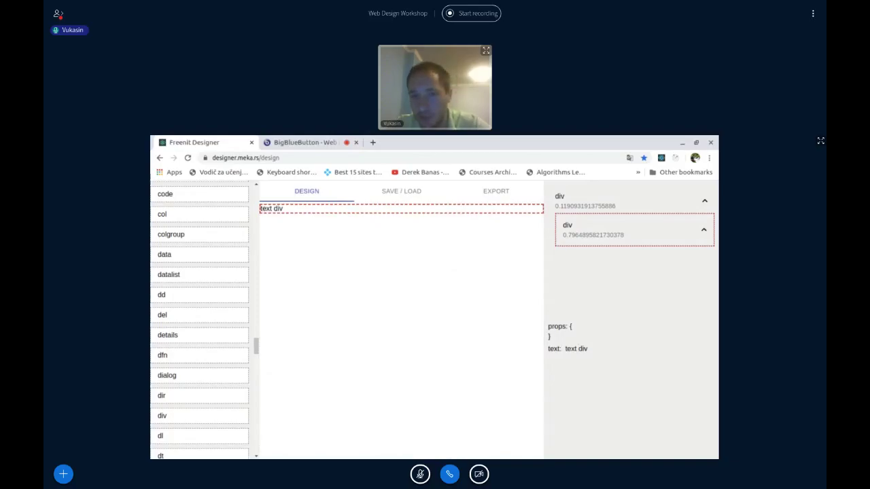
Clear the text value of the nested div
click(578, 348)
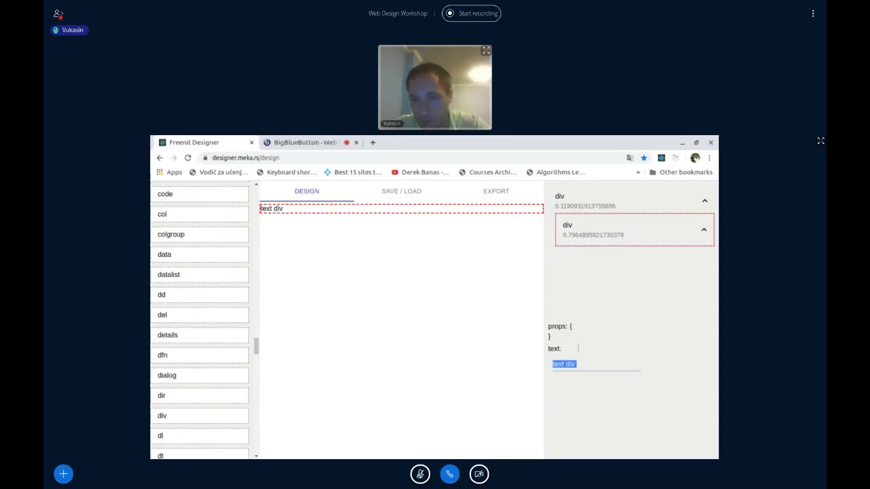
key(BackSpace)
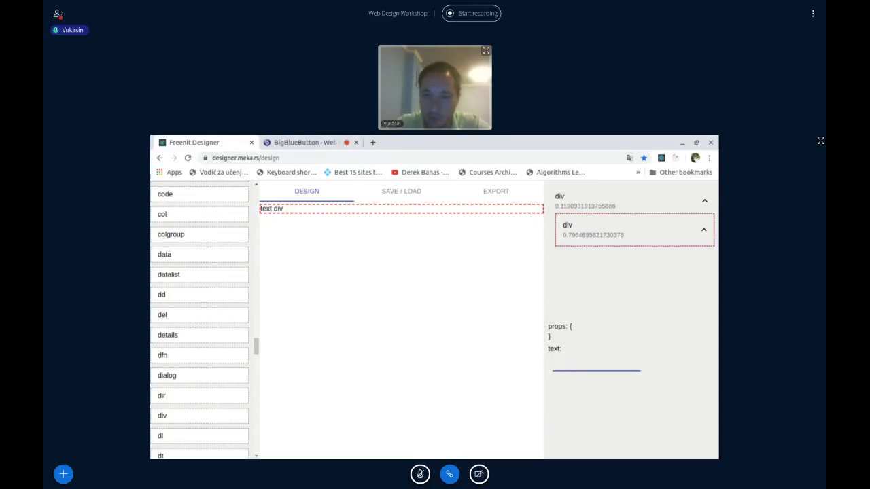
key(Return)
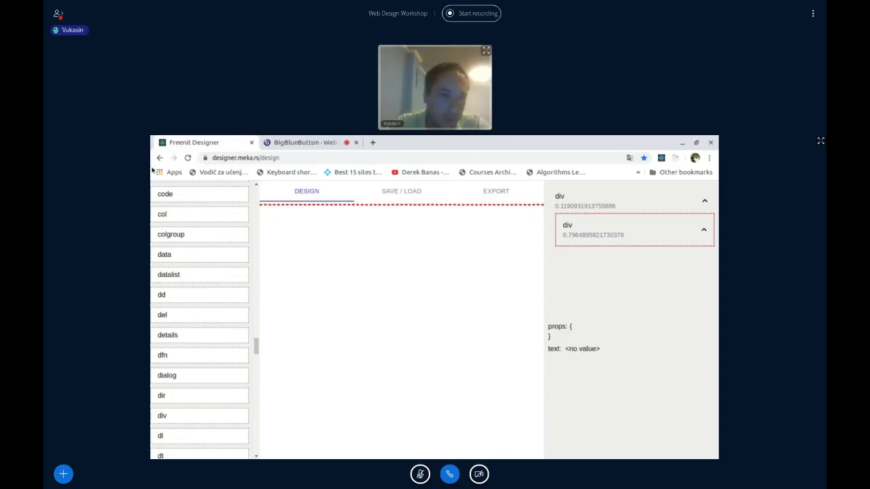
Find the h1 component in the component list and add it to the page
drag(257, 348, 256, 368)
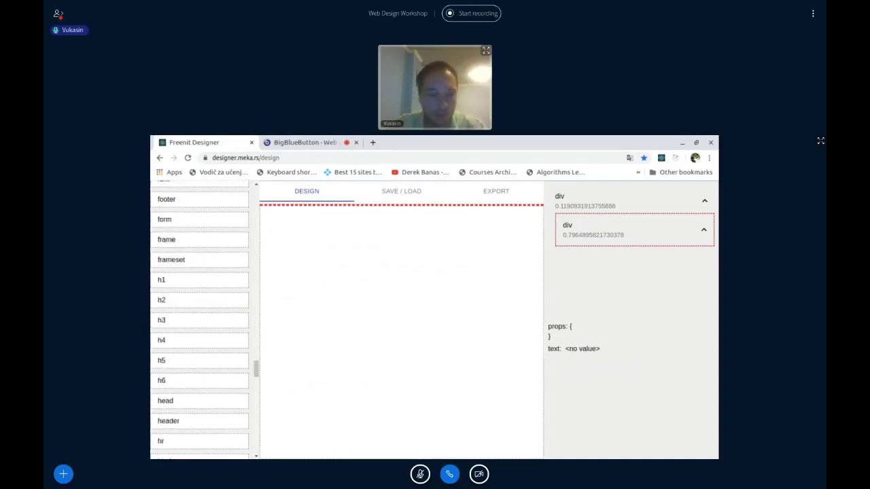
key(ctrl+f)
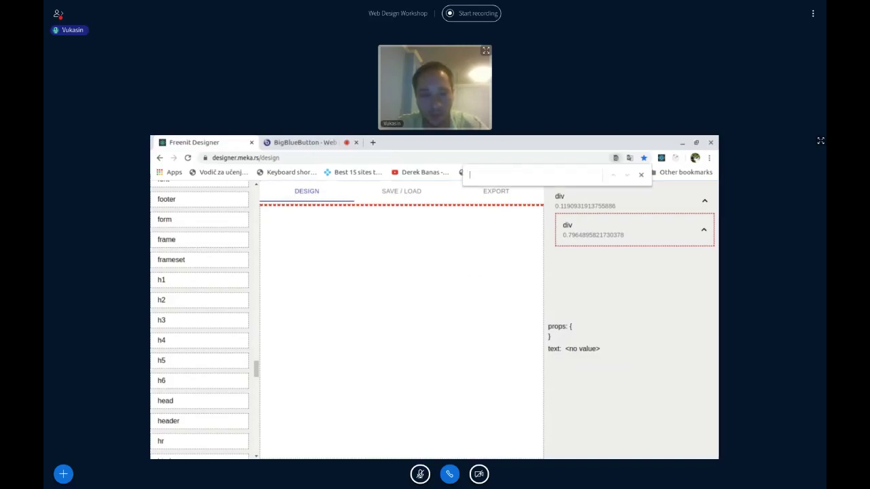
text(h1)
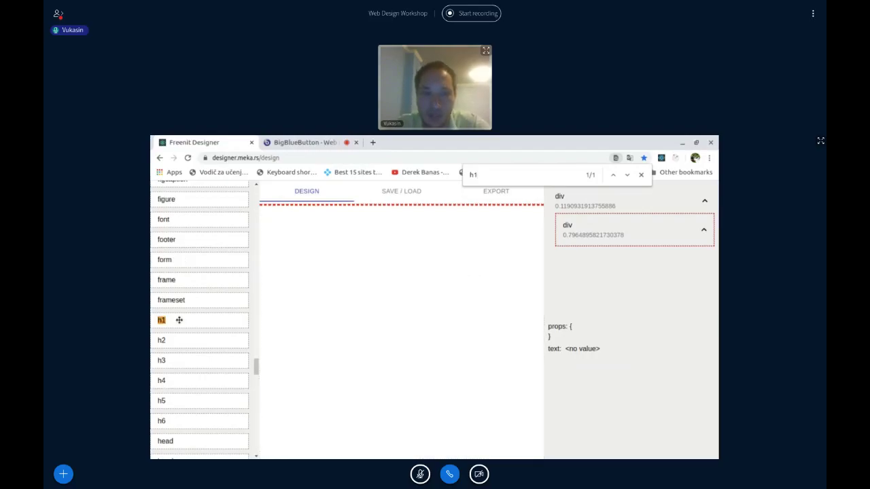
drag(179, 320, 402, 259)
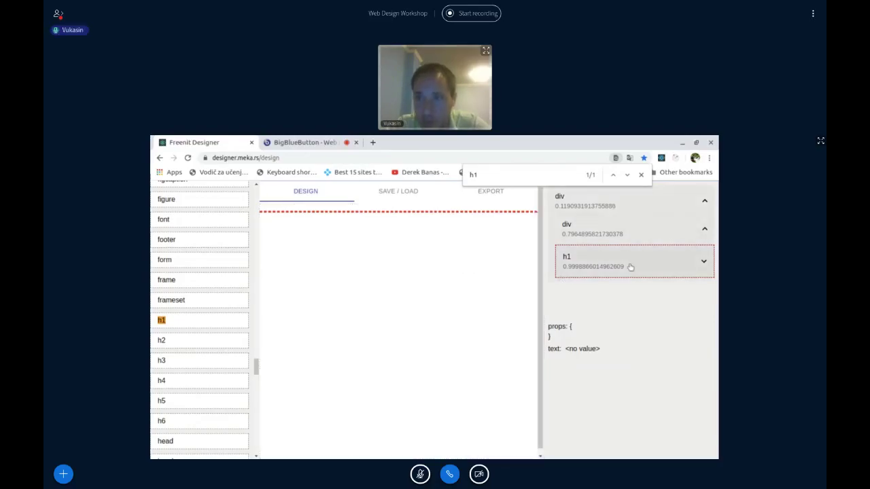
Nest the h1 component inside the inner div and expand that div in the component tree
click(706, 231)
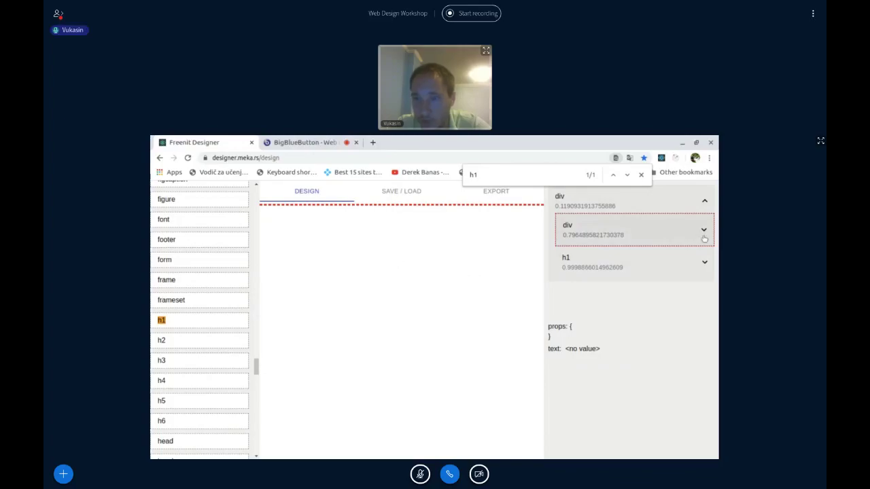
click(568, 265)
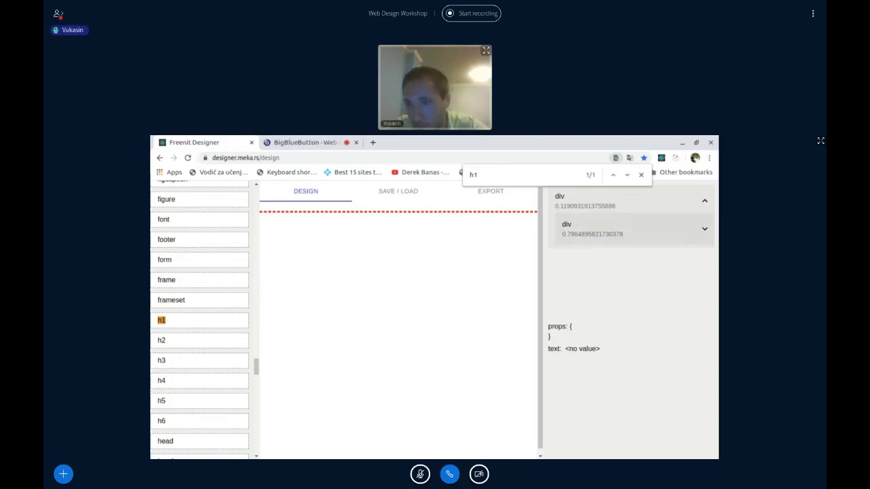
click(704, 230)
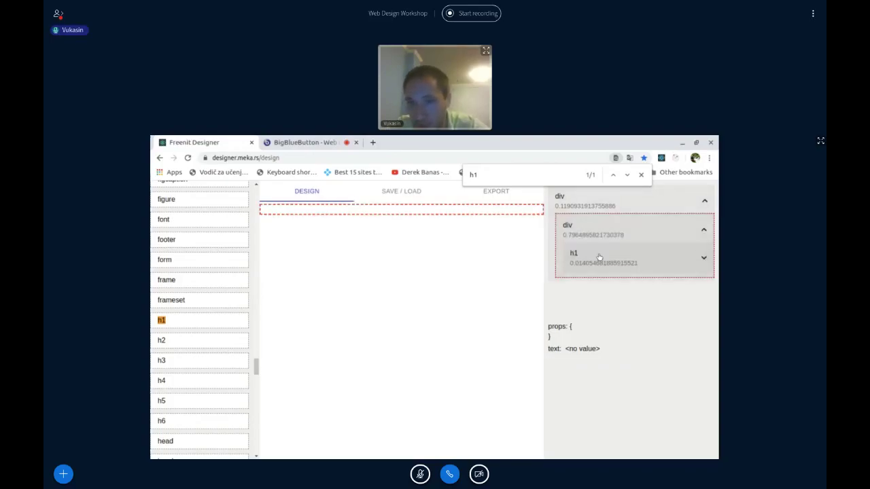
Set the text of the nested h1 to "text h1"
click(599, 256)
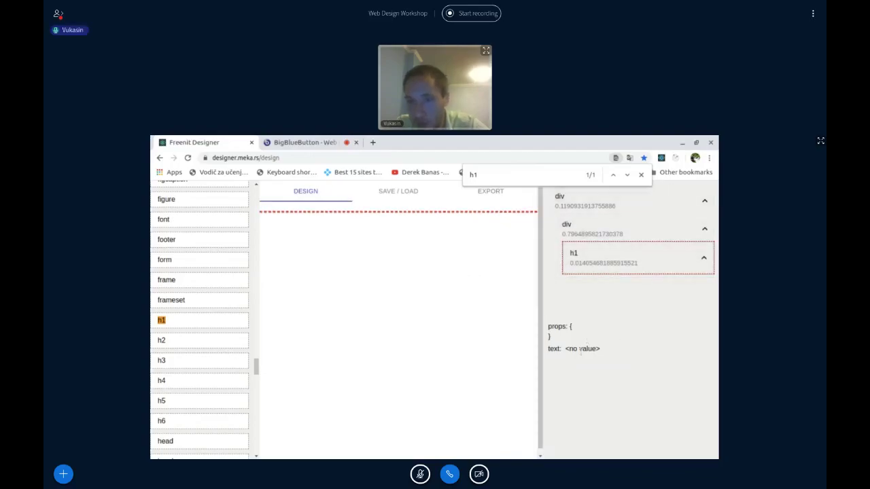
click(582, 349)
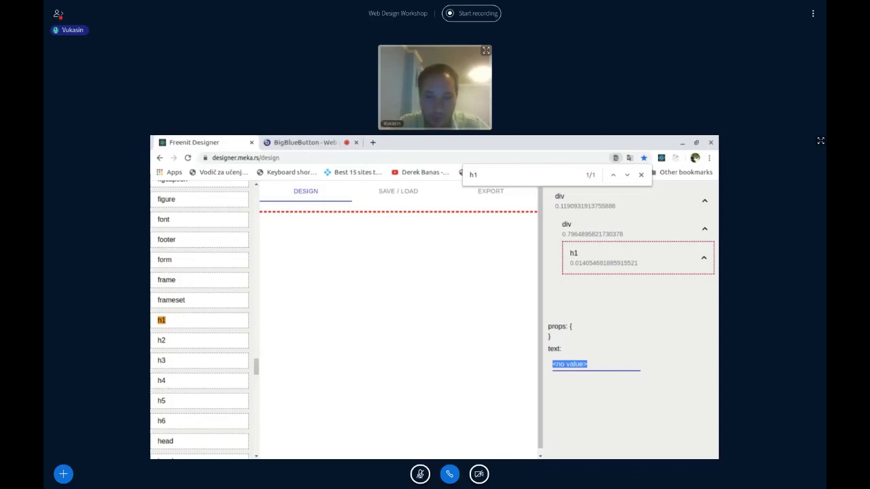
text(text h1)
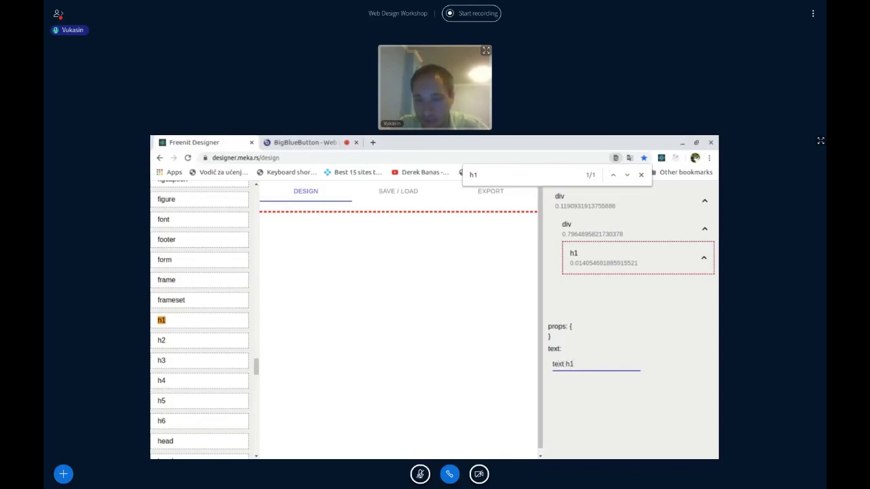
key(Return)
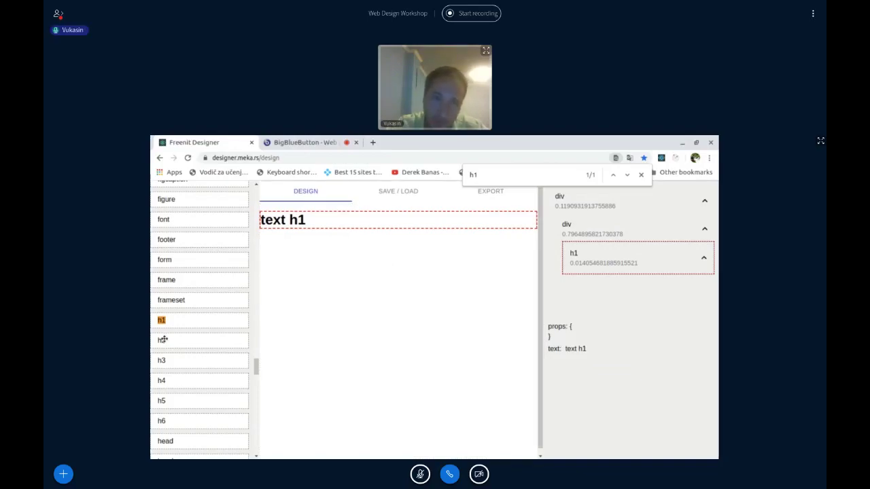
Add an h2 component below the h1 inside the inner div and set its text to "text h2"
drag(166, 341, 167, 340)
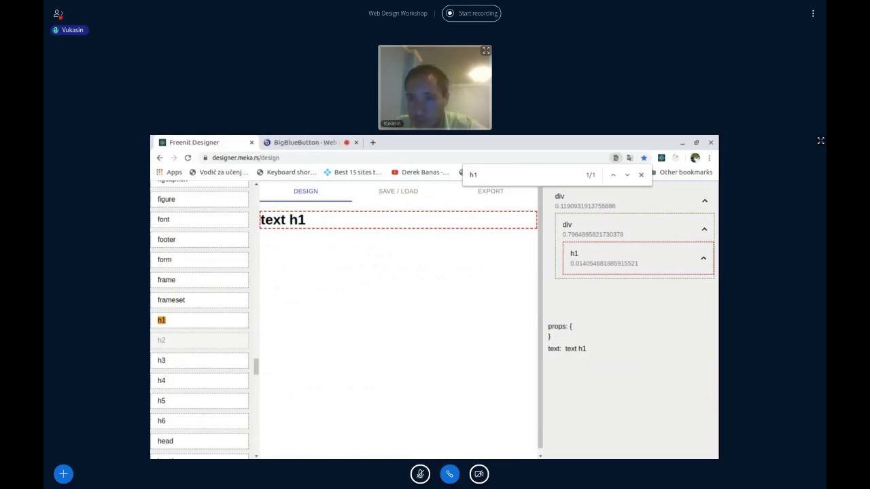
drag(632, 263, 632, 266)
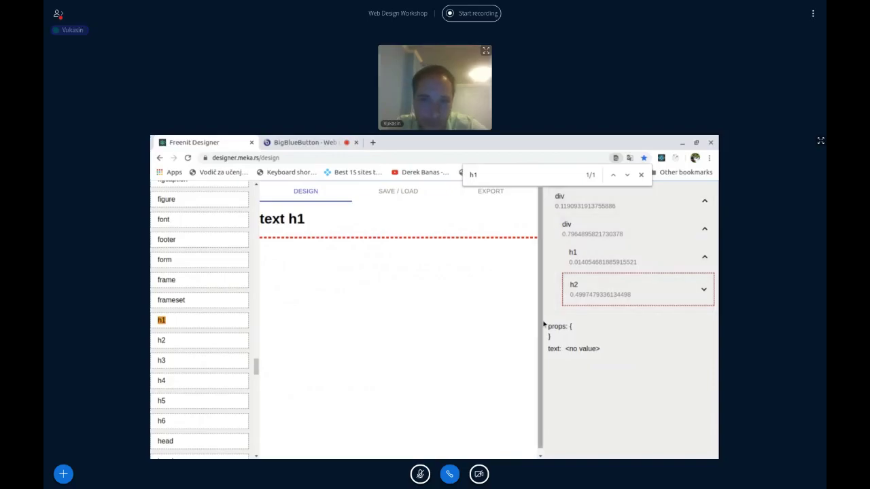
click(586, 294)
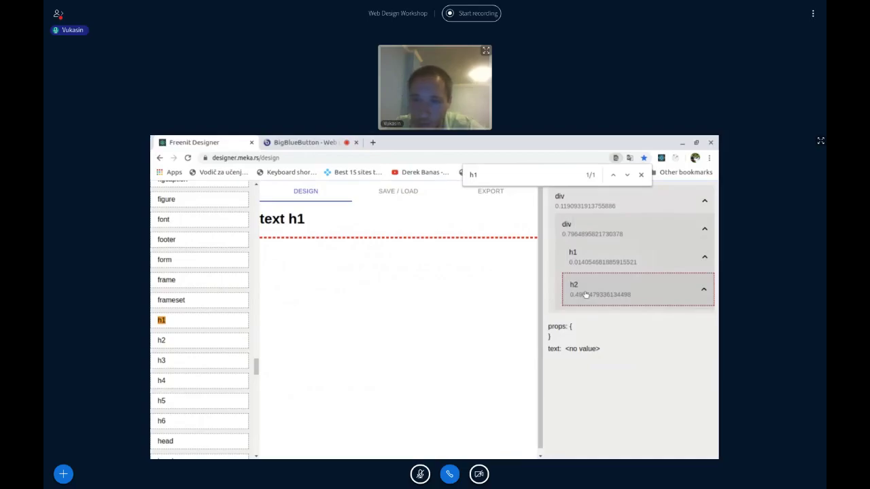
mouse_move(581, 327)
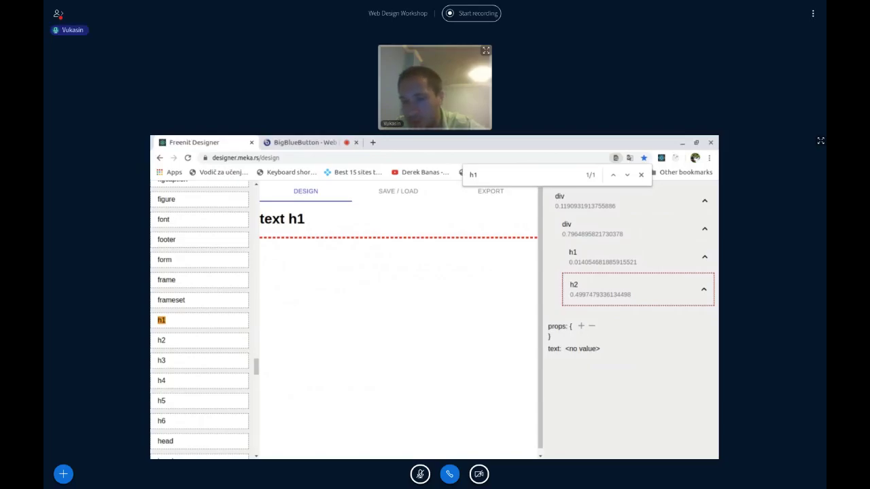
click(576, 348)
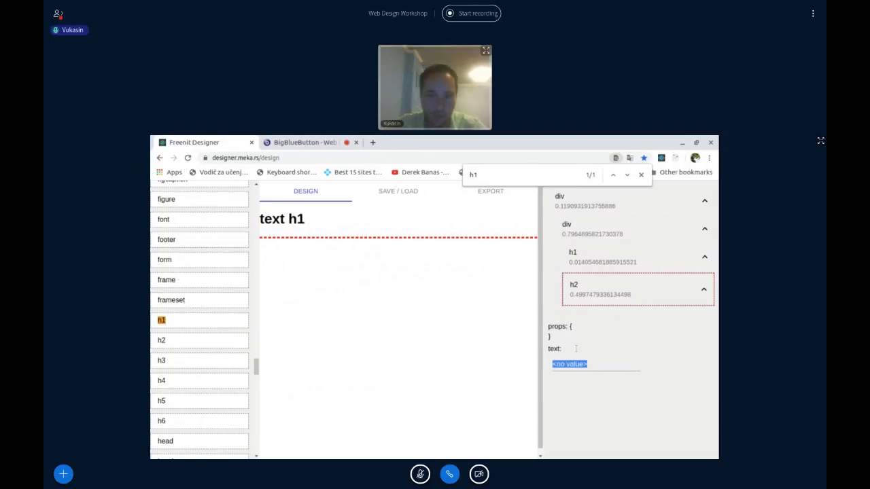
text(text)
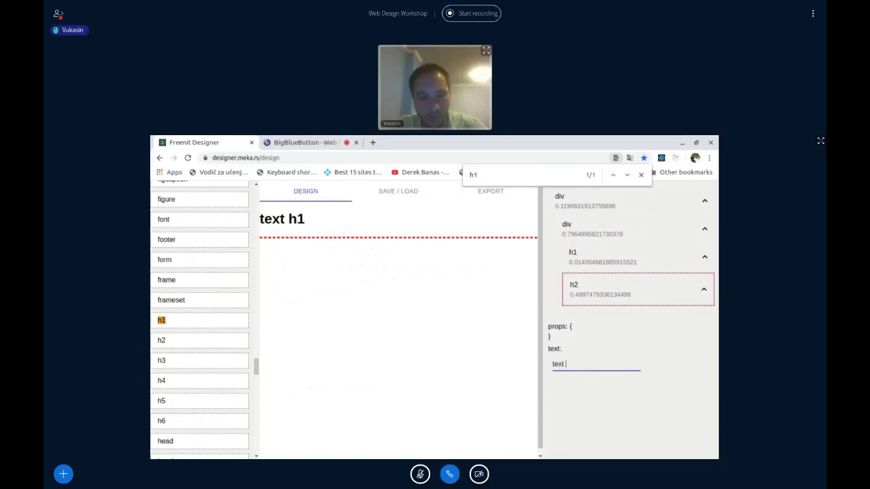
text( 2)
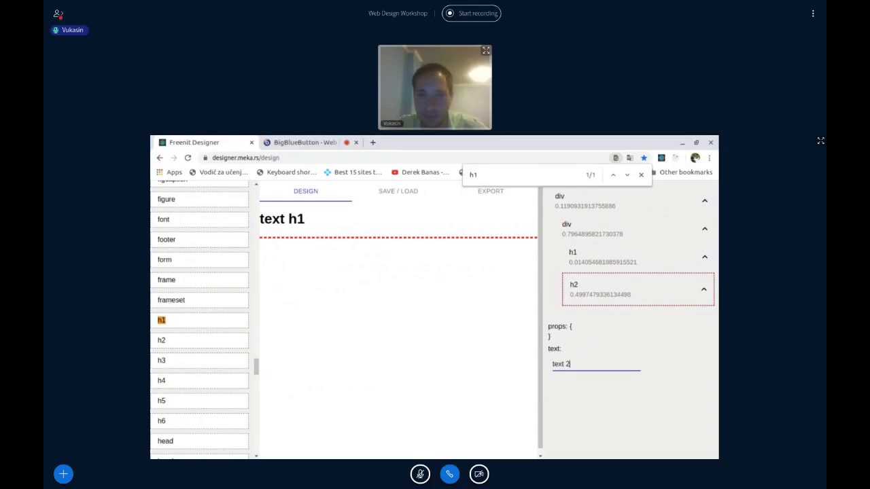
key(BackSpace)
text(h2)
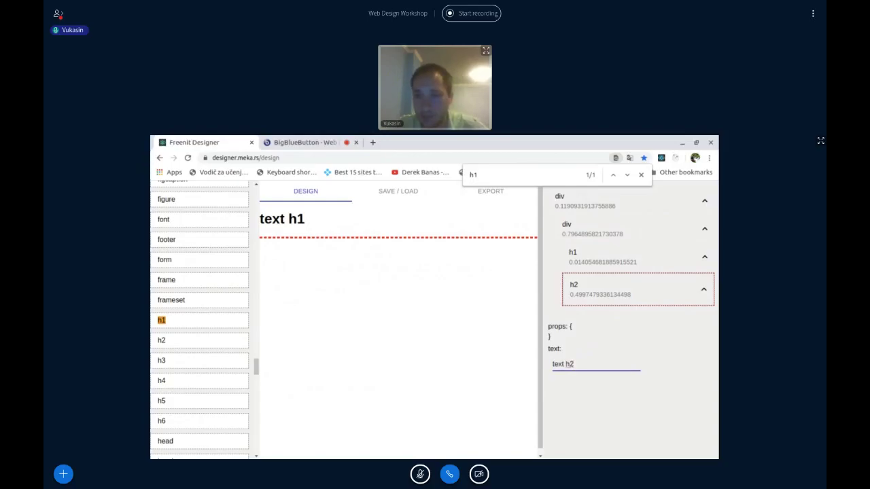
key(Return)
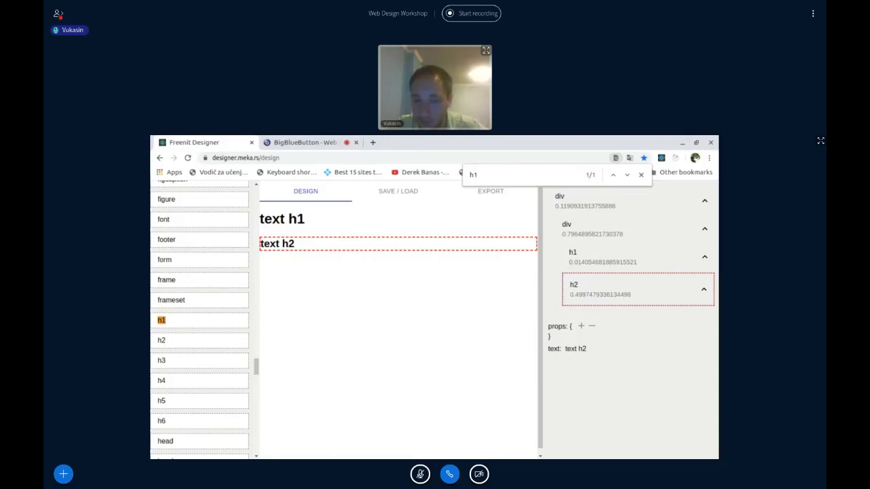
Add a prop named style to the h2 component and make its value an empty object, {}
click(581, 326)
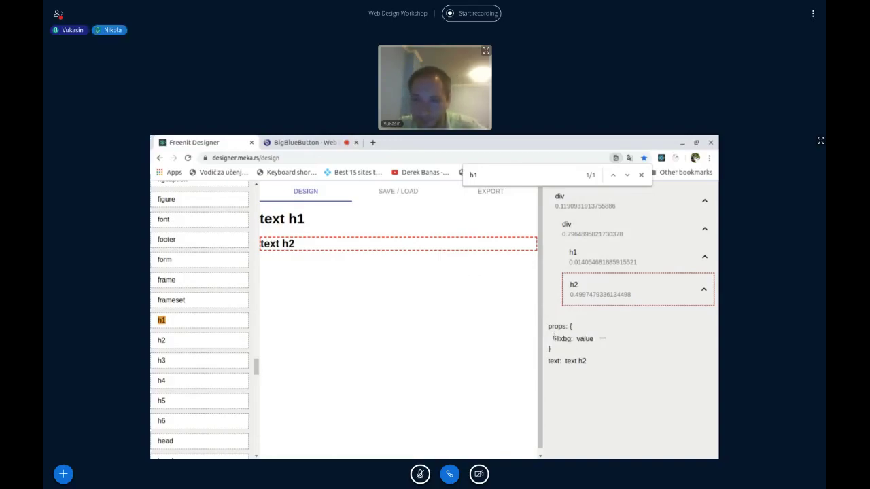
click(304, 142)
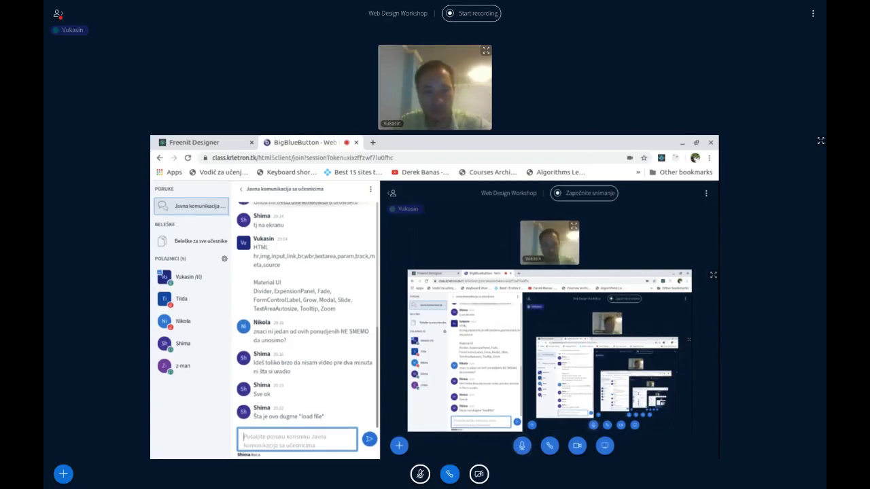
click(194, 143)
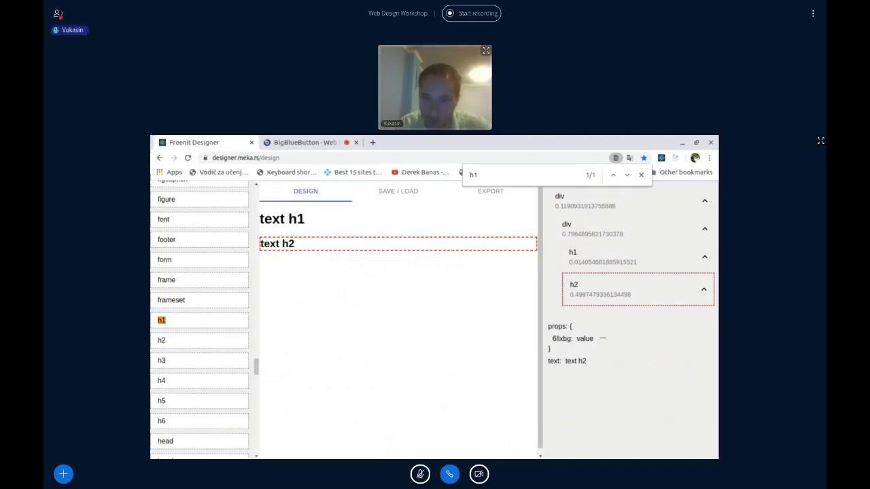
double_click(583, 339)
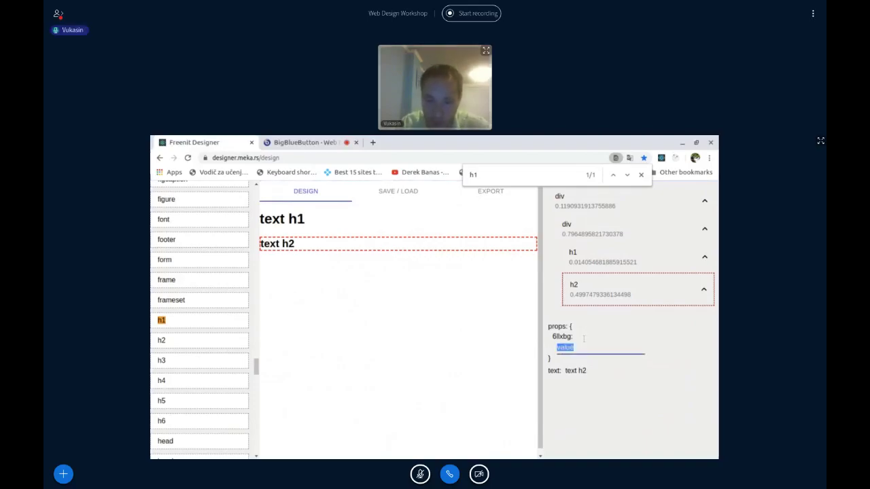
text({})
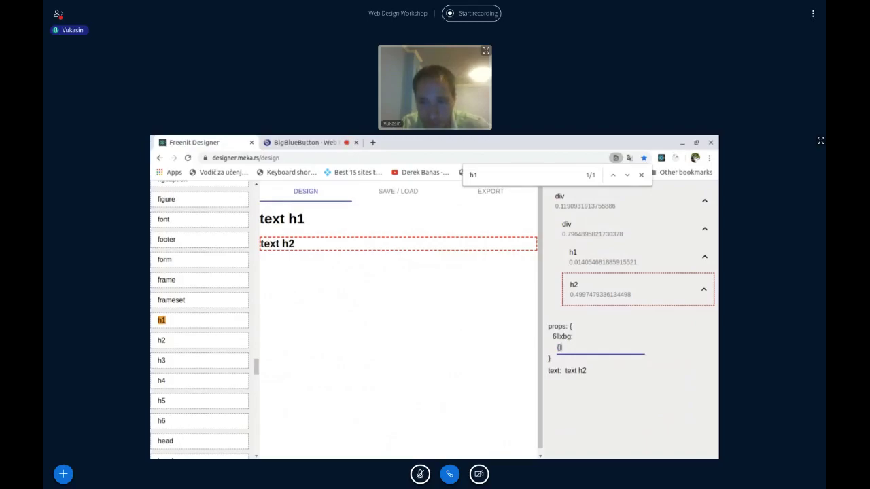
key(Return)
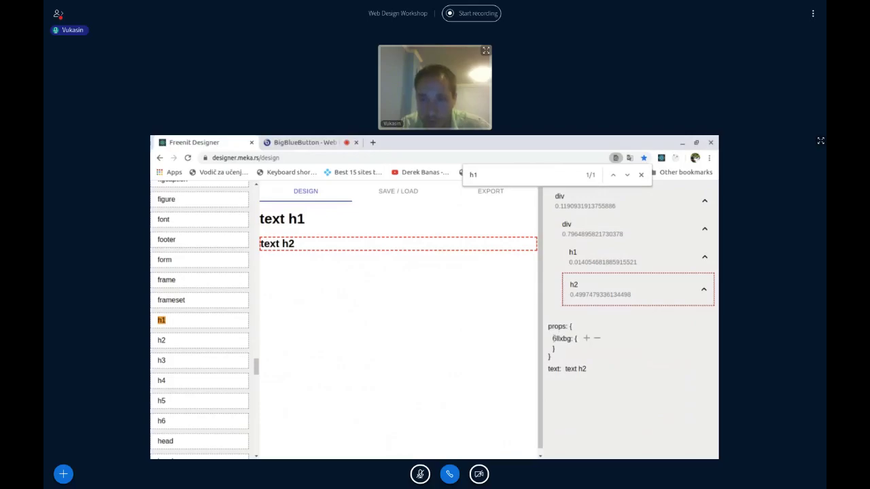
double_click(564, 338)
text(style)
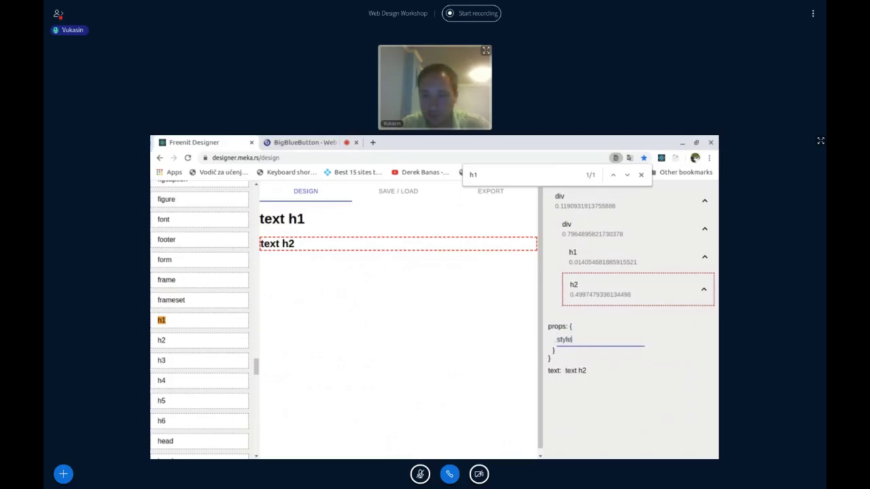
key(Return)
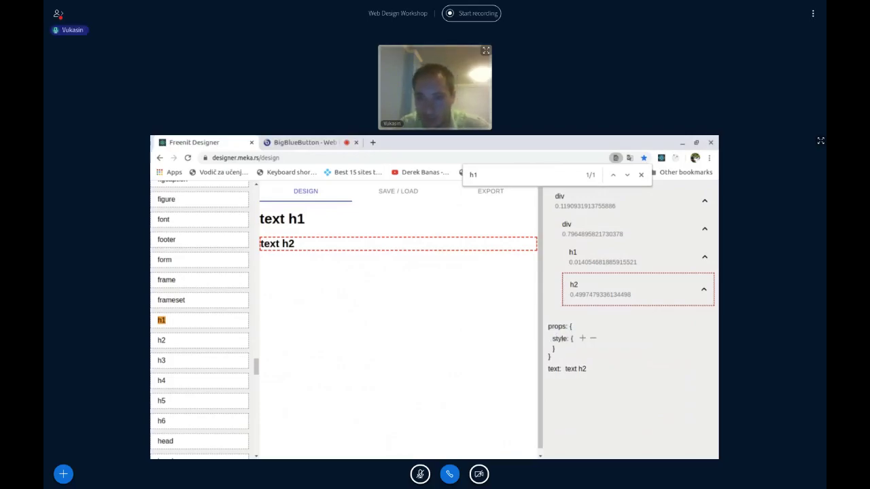
Add a color entry with the value green inside the h2's style prop and close the browser's find bar
click(582, 341)
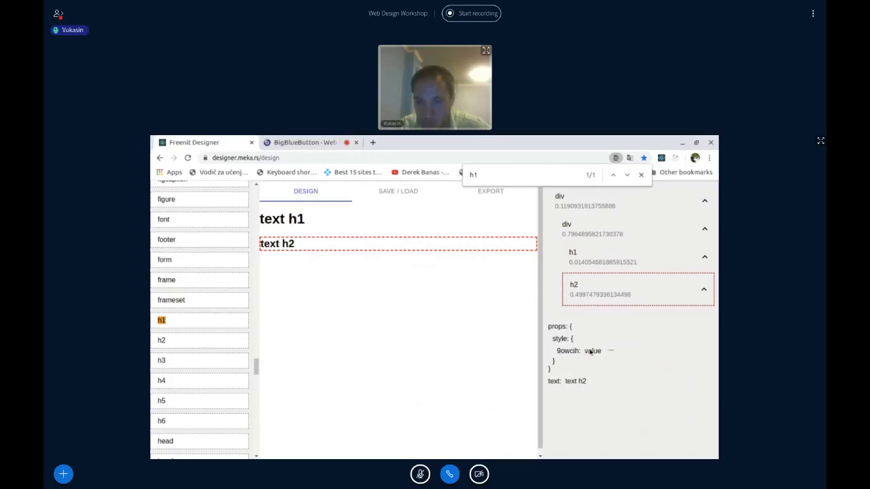
click(592, 353)
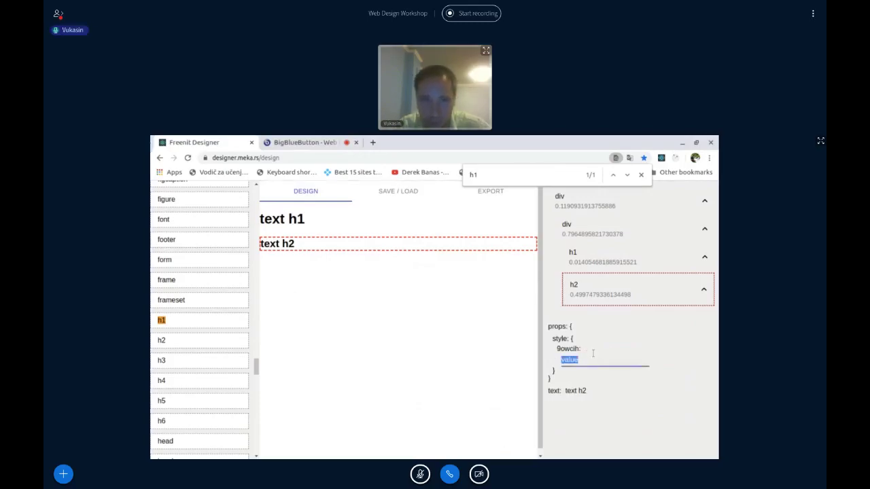
text(green)
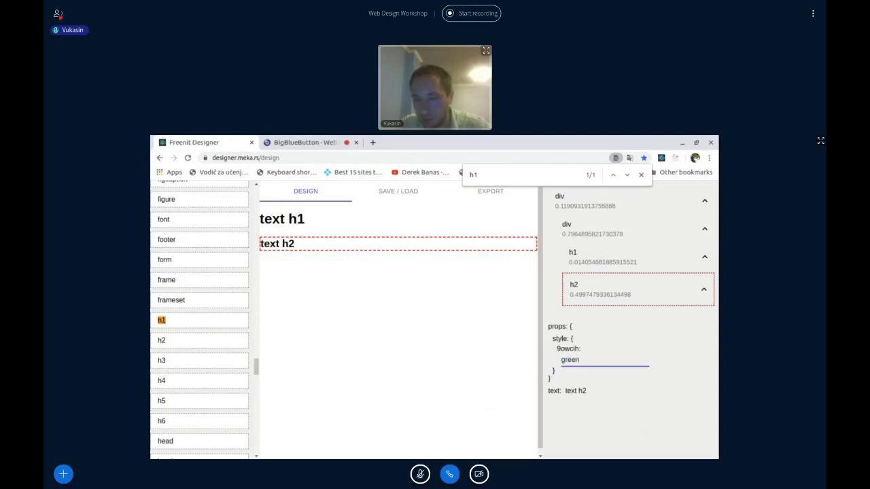
key(Return)
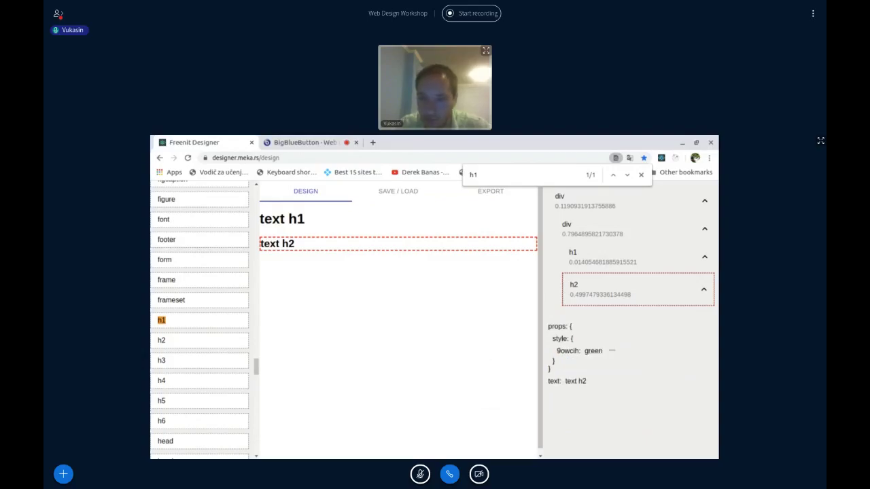
click(566, 349)
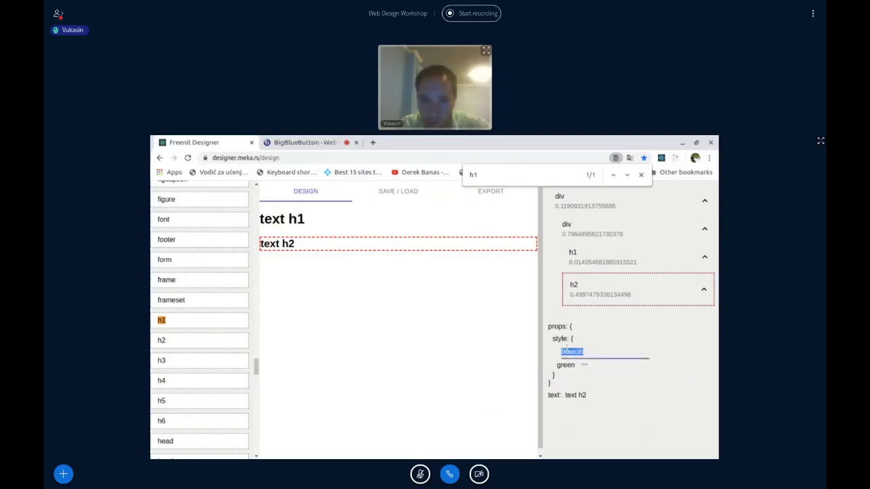
text(color)
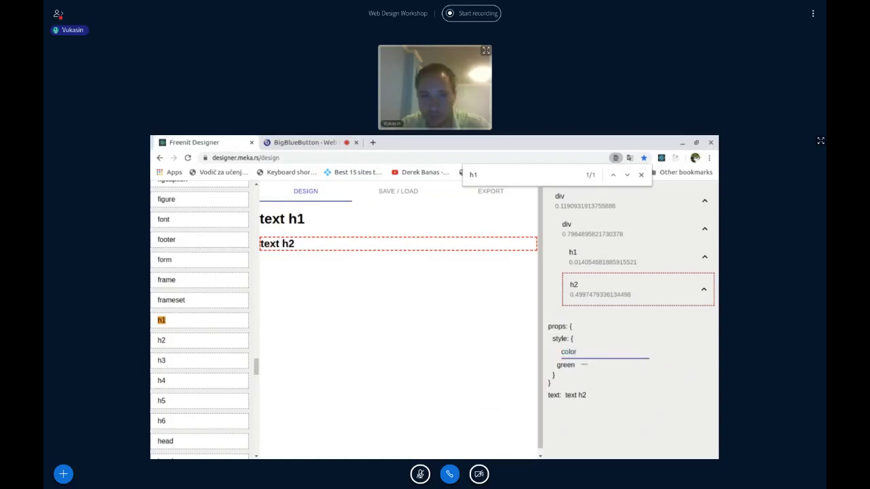
key(Return)
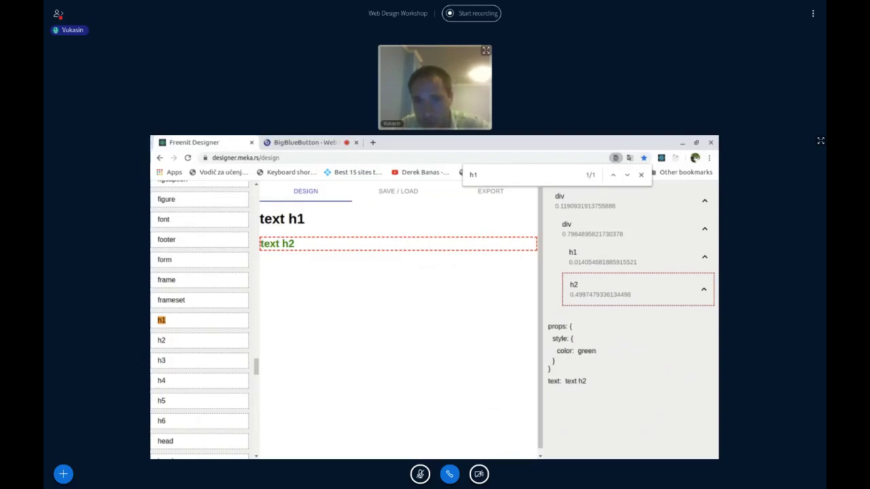
click(639, 178)
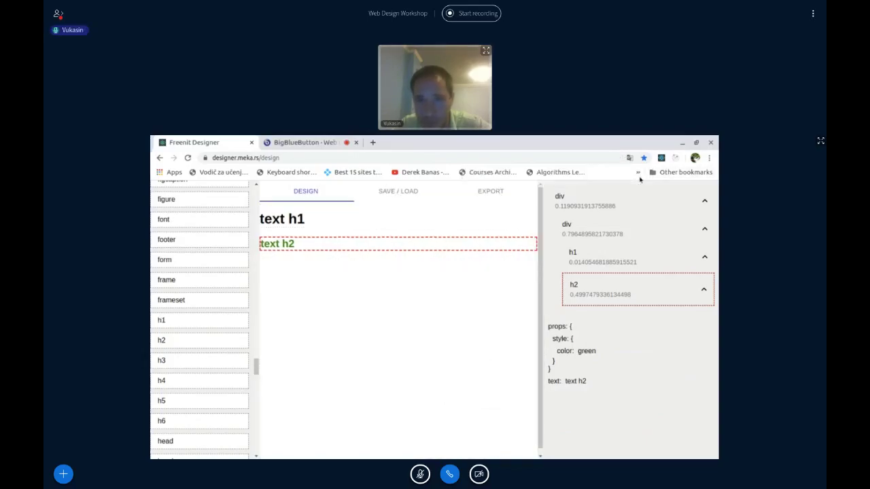
Open the exported React code and examine the h2's style attribute, including its double braces and the quoted color value
click(487, 192)
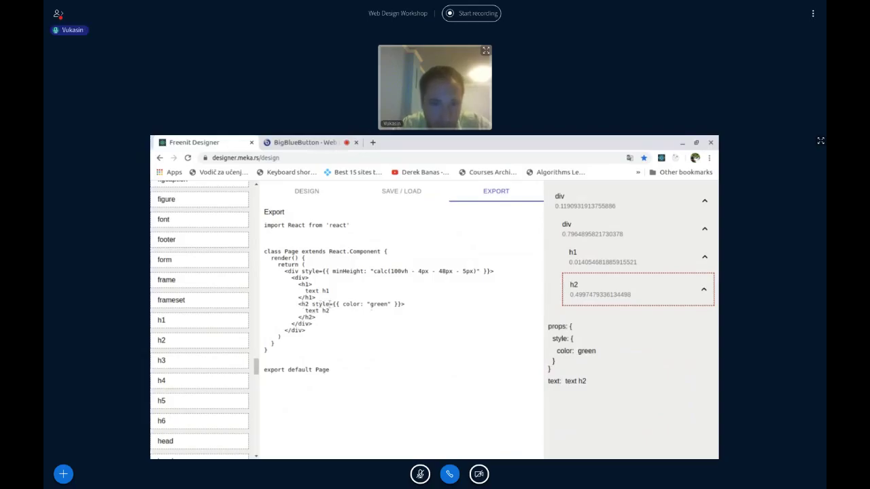
drag(312, 304, 402, 301)
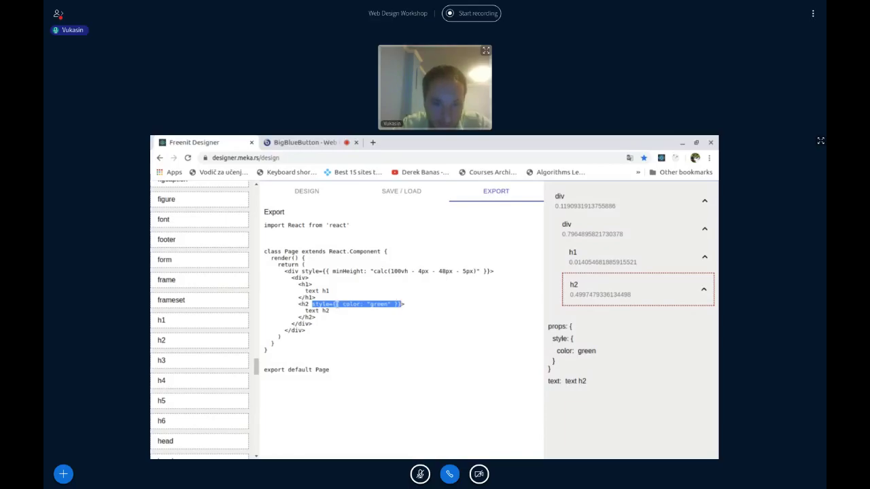
click(336, 304)
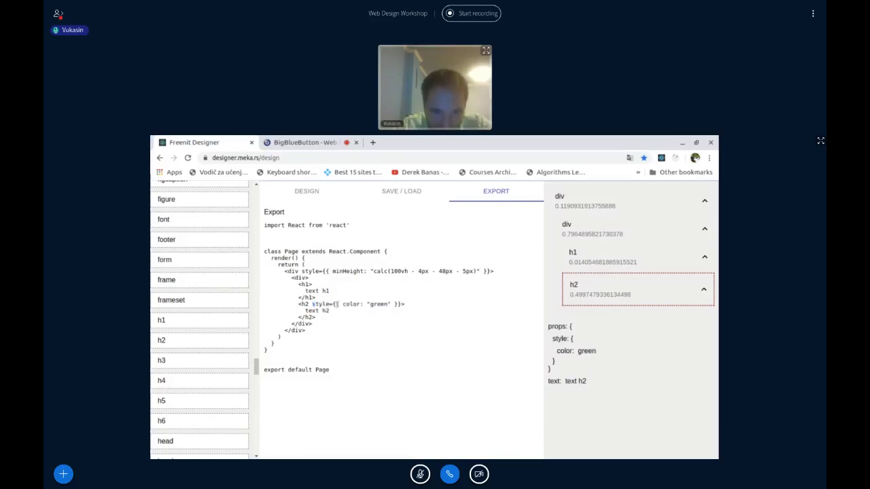
drag(335, 304, 398, 305)
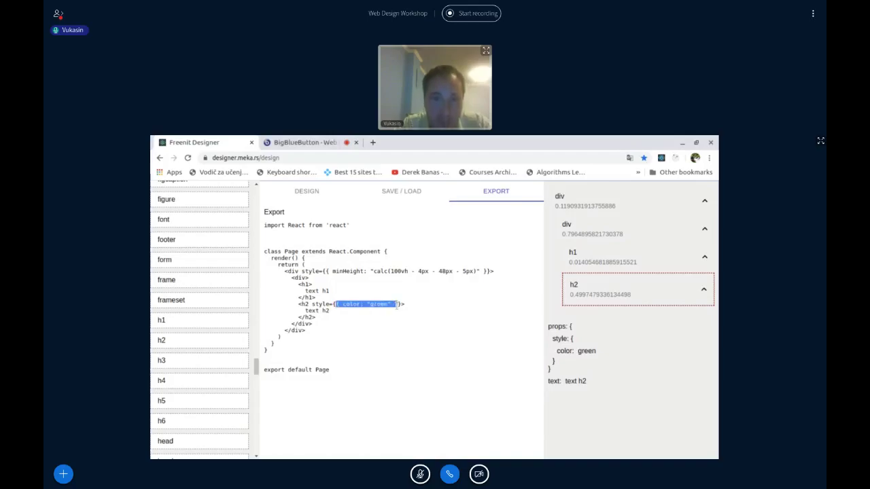
click(334, 305)
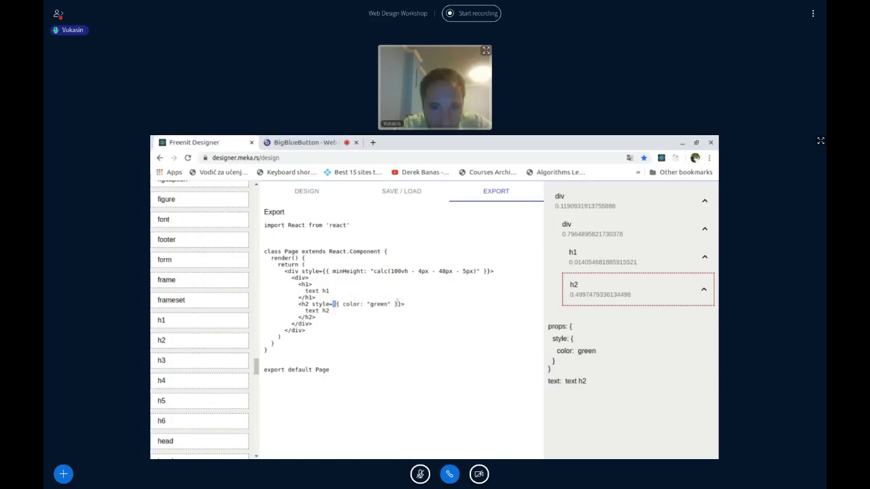
click(399, 304)
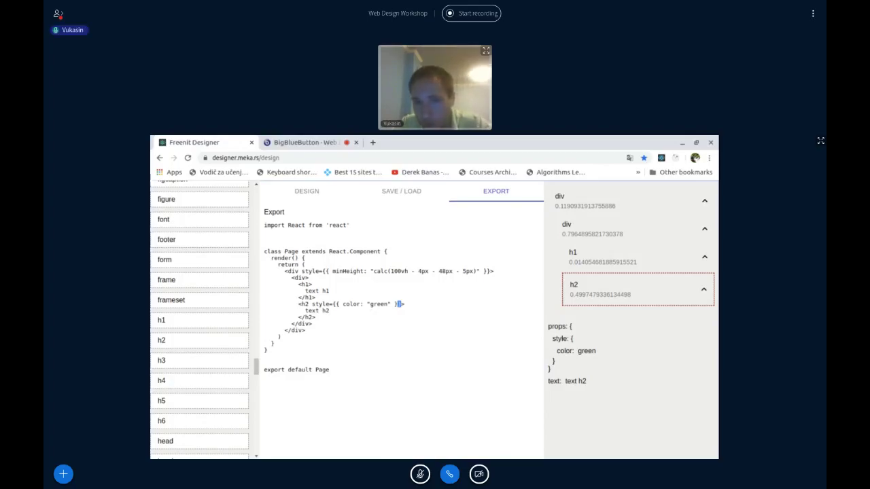
click(368, 304)
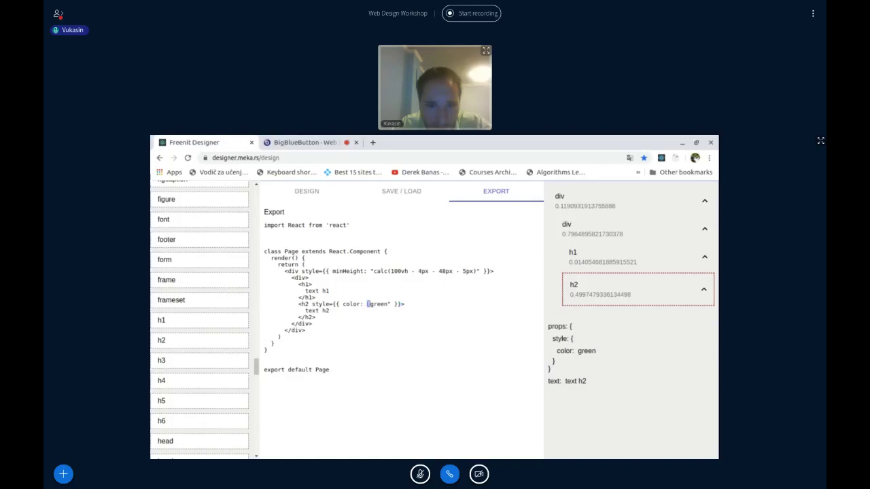
click(386, 300)
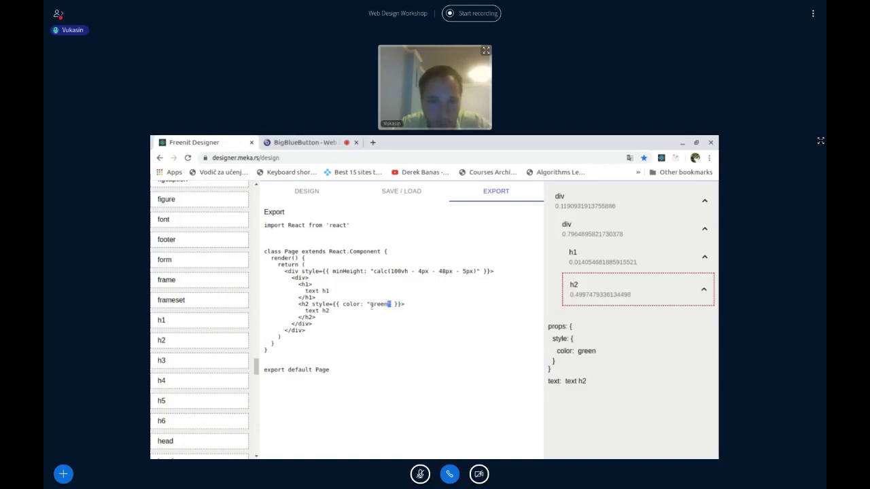
click(367, 303)
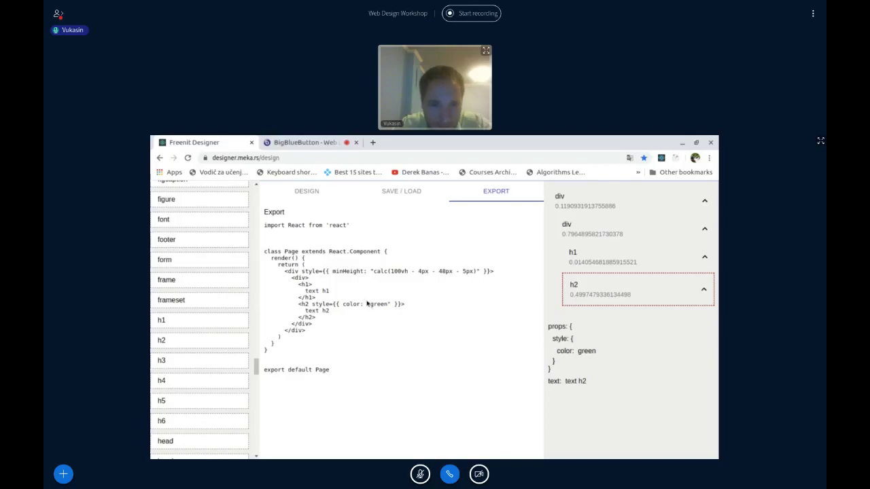
key(shift+Home)
click(368, 304)
drag(368, 304, 389, 304)
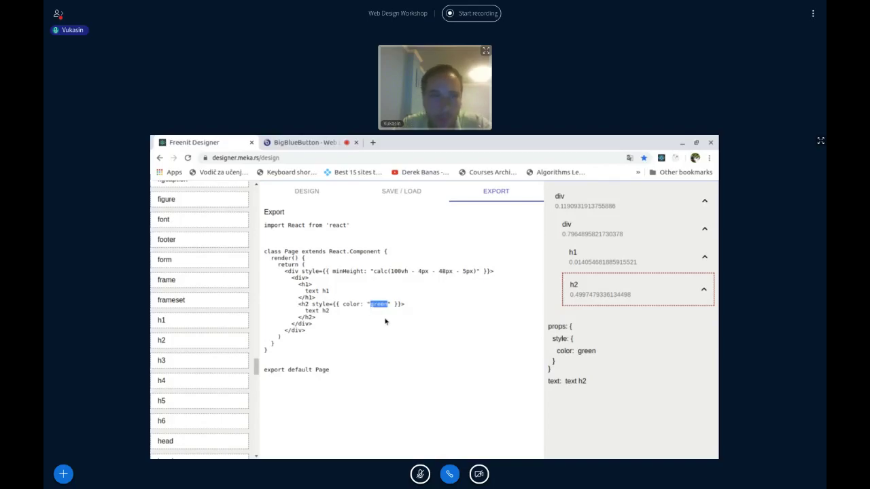
Return to the design view, add an h3 component below the existing headings and set its text to "text h3"
click(306, 192)
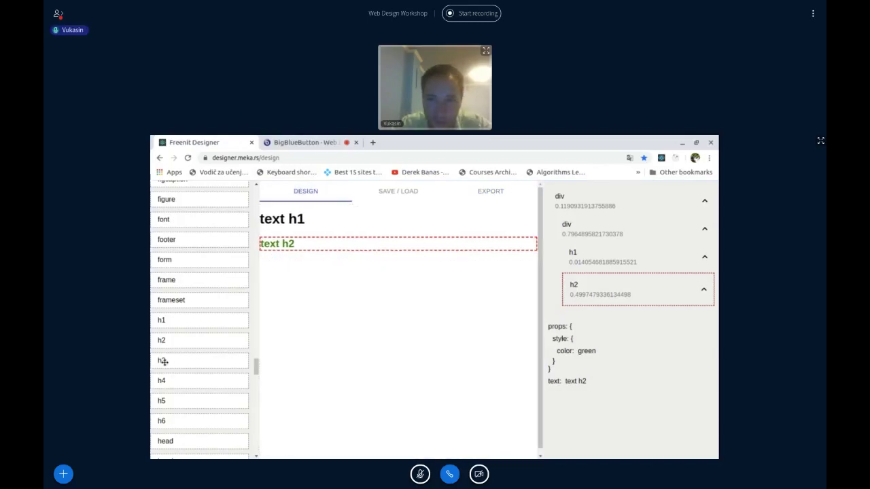
drag(164, 362, 330, 305)
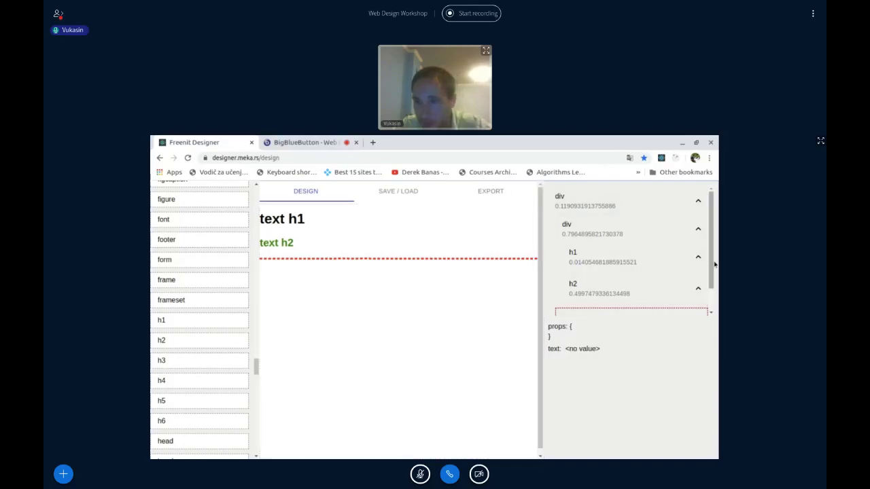
scroll(625, 279, down, 1)
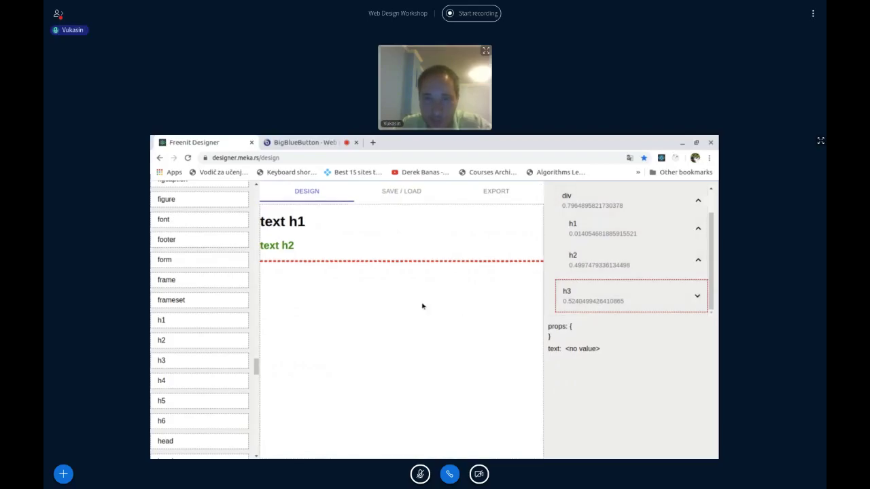
mouse_move(570, 331)
click(575, 348)
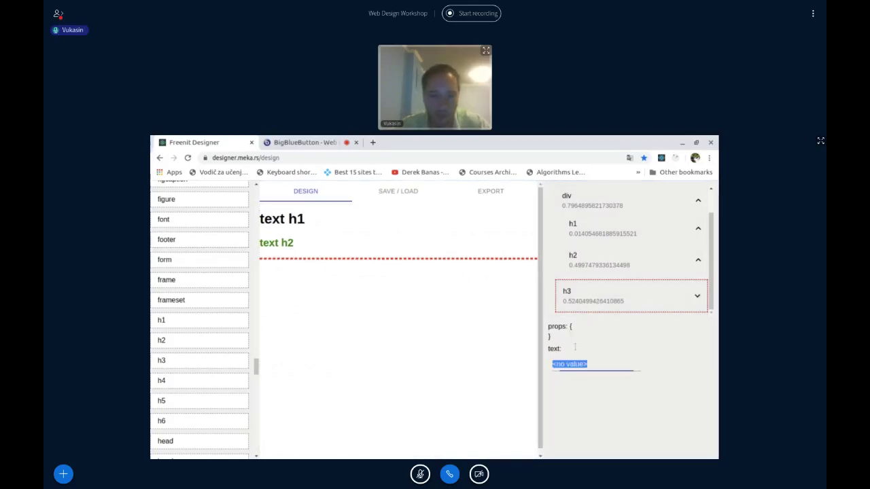
text(text h3)
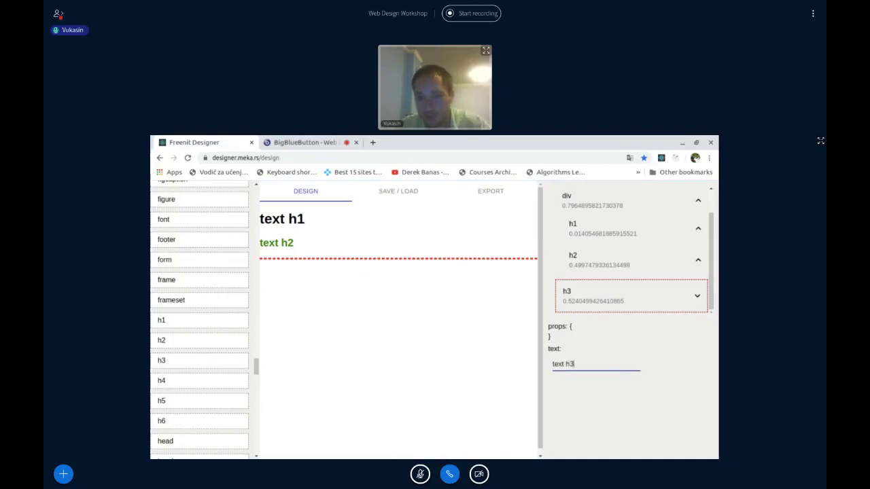
key(Return)
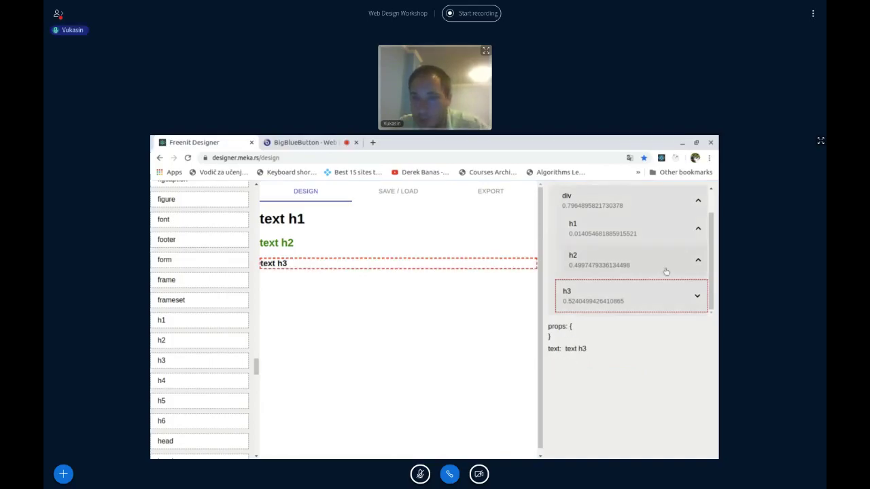
Collapse the inner div in the component tree and nest the h3 component inside it
drag(712, 274, 713, 260)
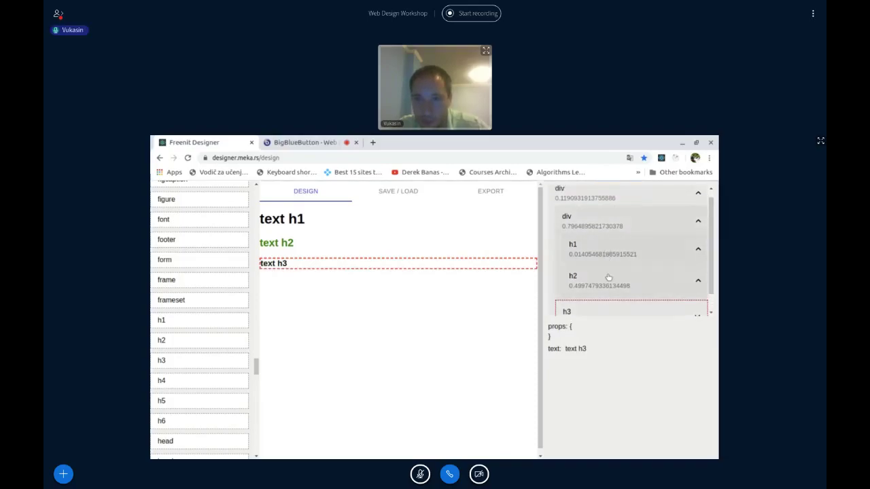
click(699, 223)
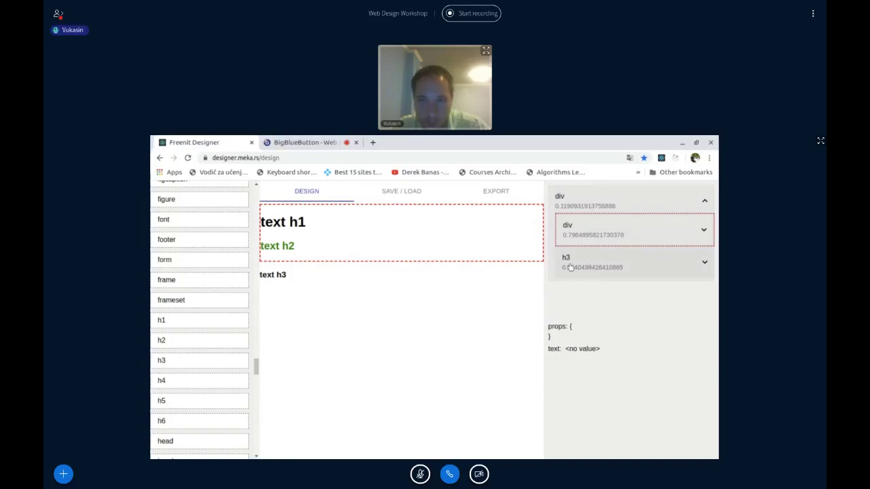
drag(569, 267, 579, 229)
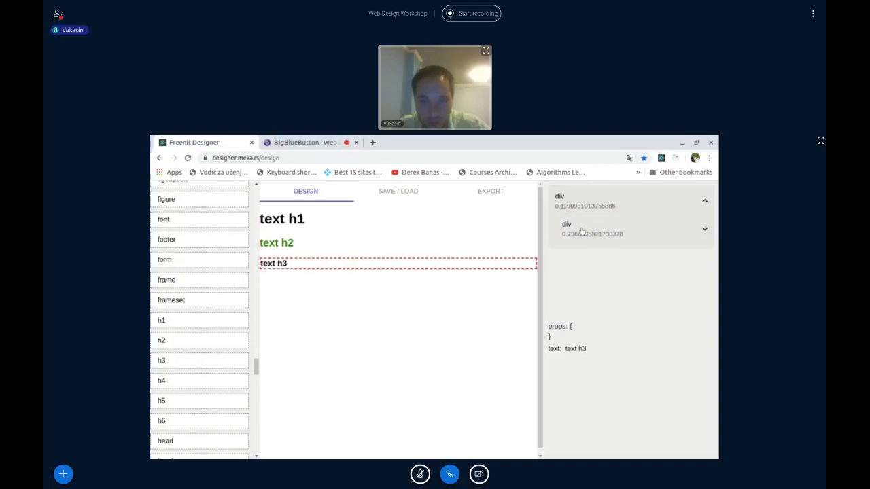
Expand the inner div, select its h3 and add a style prop holding an empty object {}
click(703, 231)
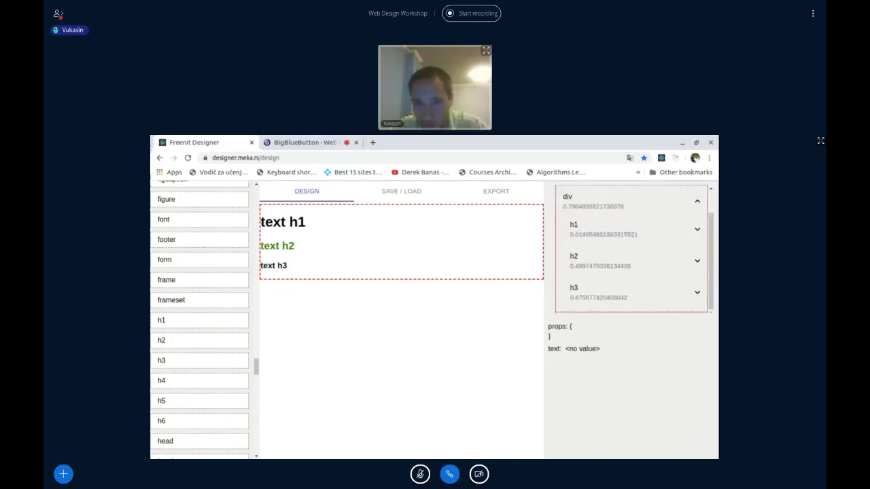
scroll(643, 293, down, 1)
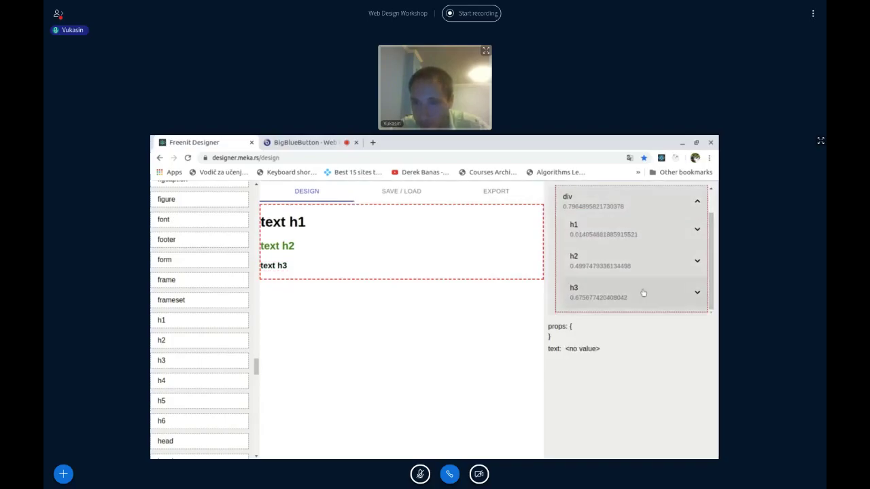
click(643, 292)
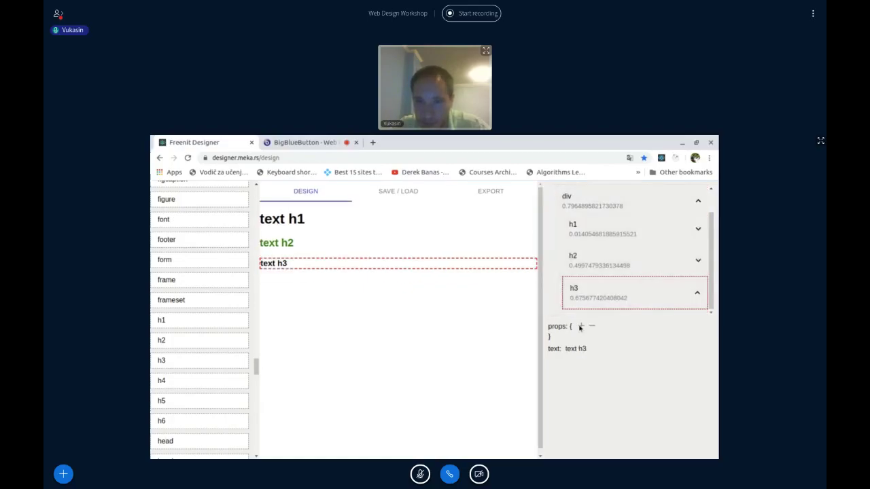
click(581, 326)
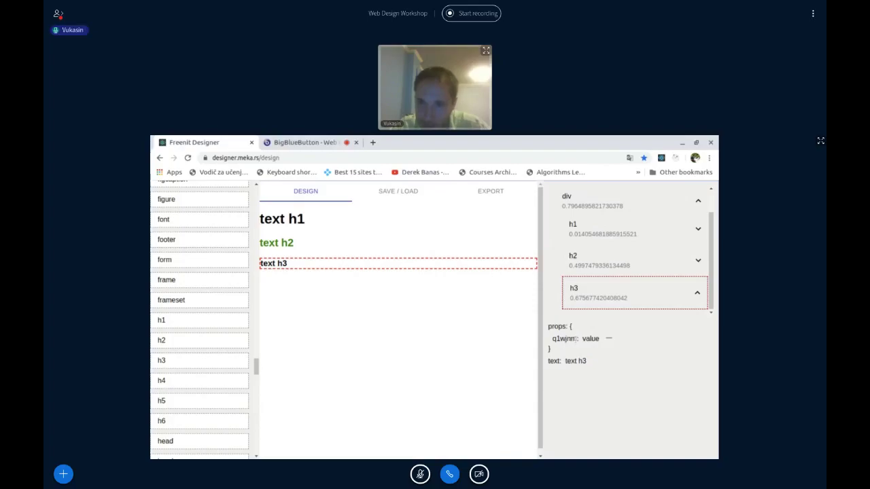
click(601, 340)
key(BackSpace)
text({})
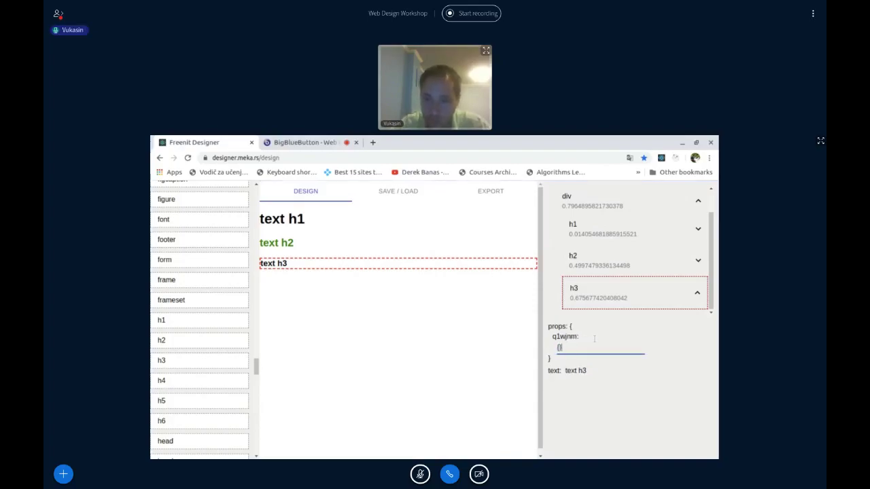
key(Return)
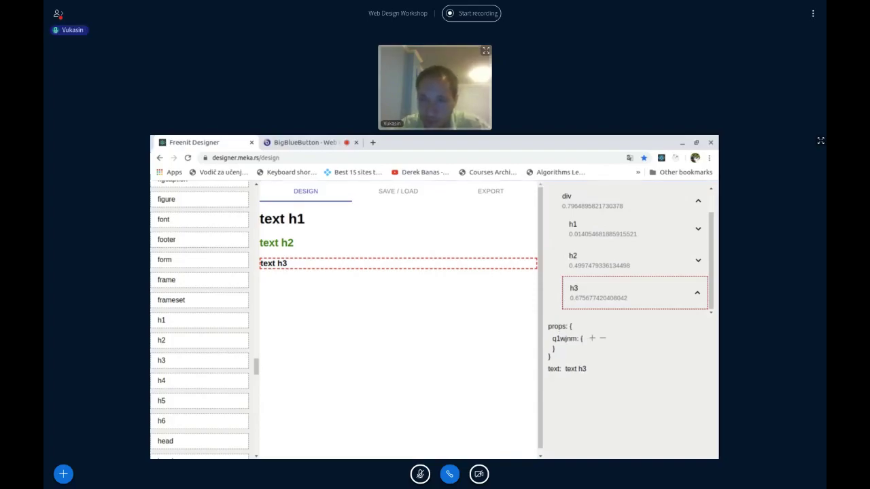
click(583, 339)
text(style)
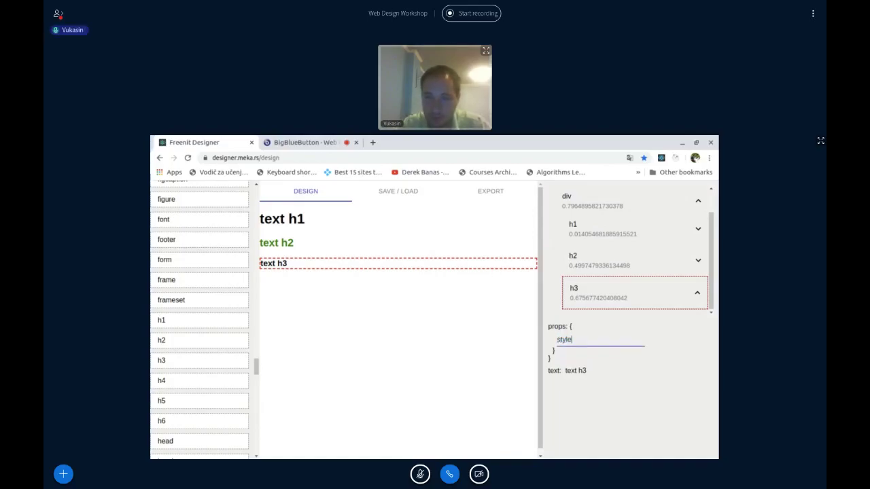
key(Return)
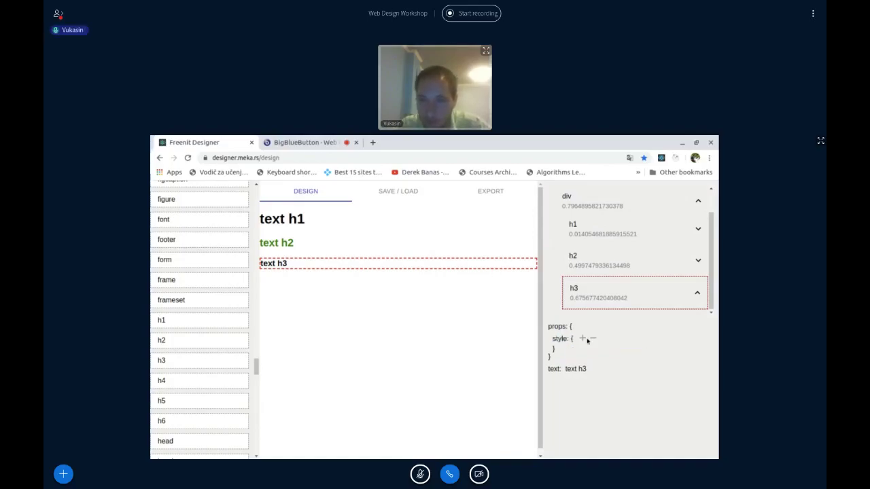
Add a background-color entry with the value pink inside the h3's style prop
click(583, 338)
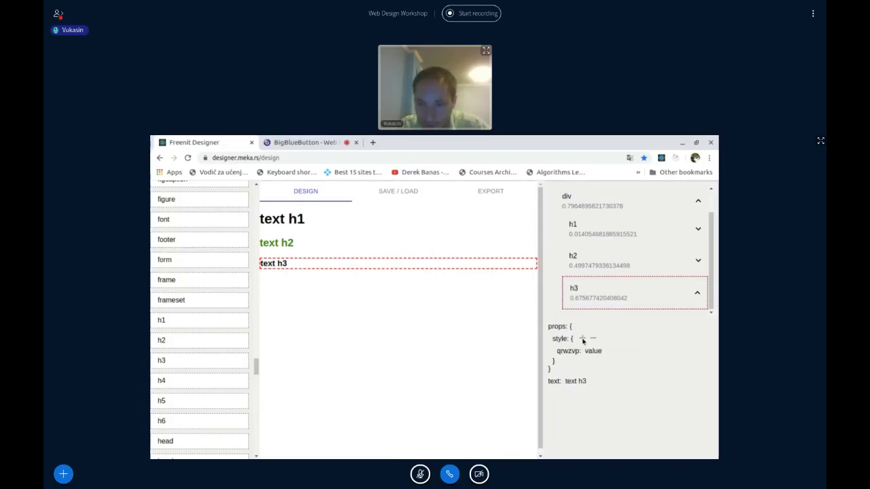
click(595, 350)
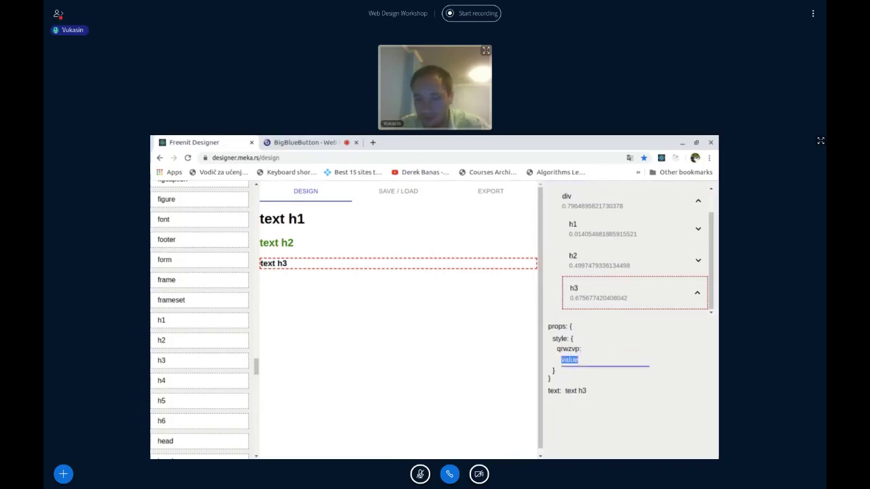
text(pink)
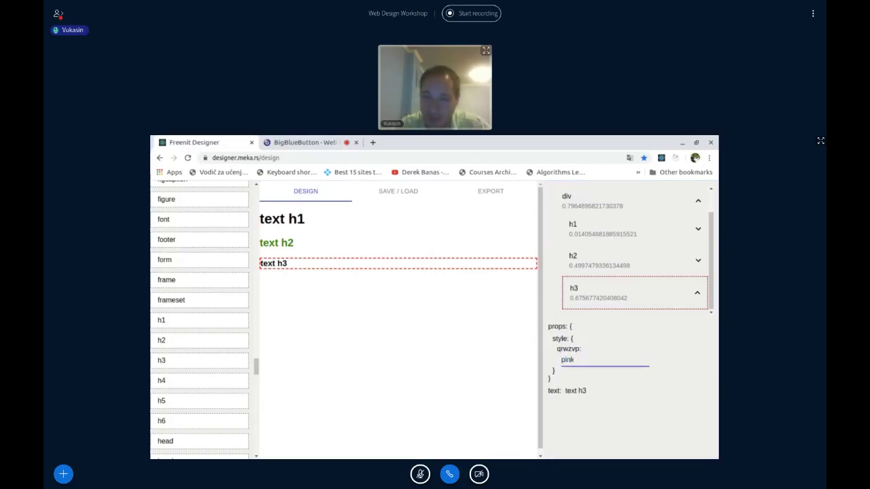
key(Return)
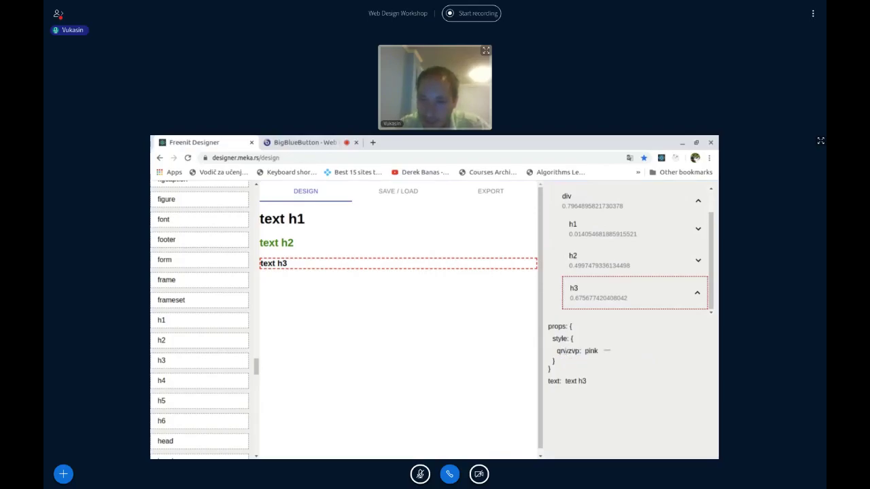
click(565, 351)
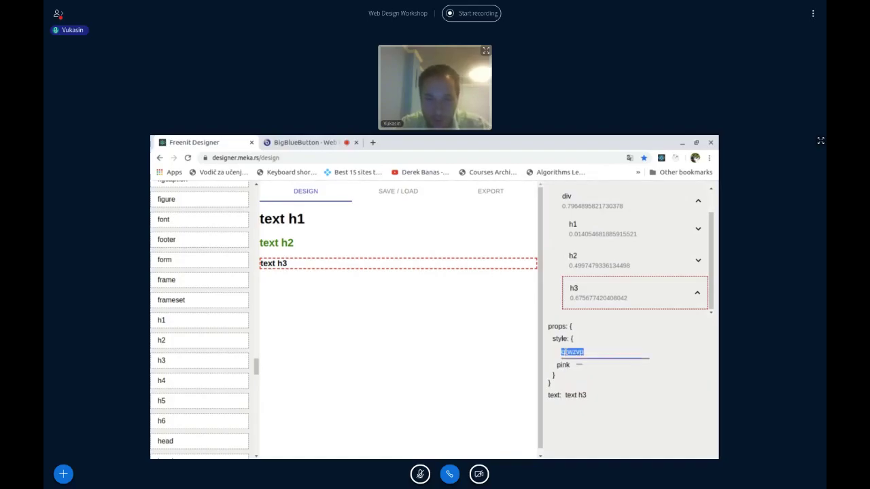
text(backgroun)
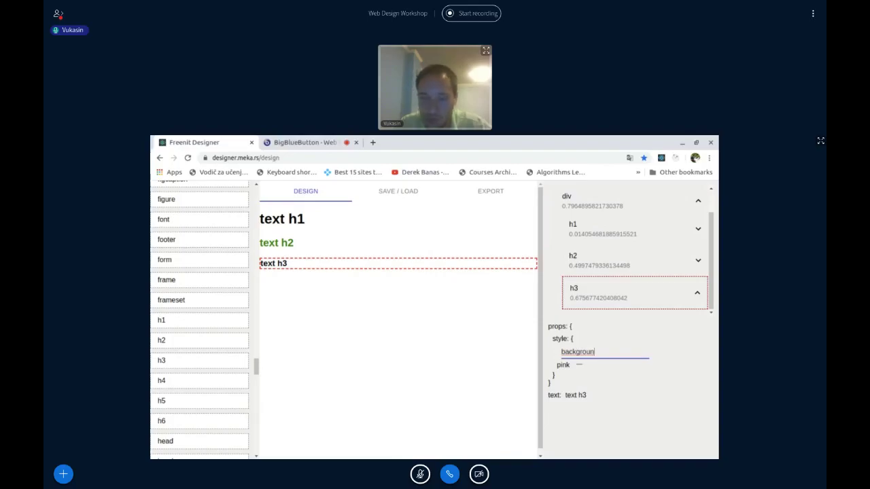
text(d-color)
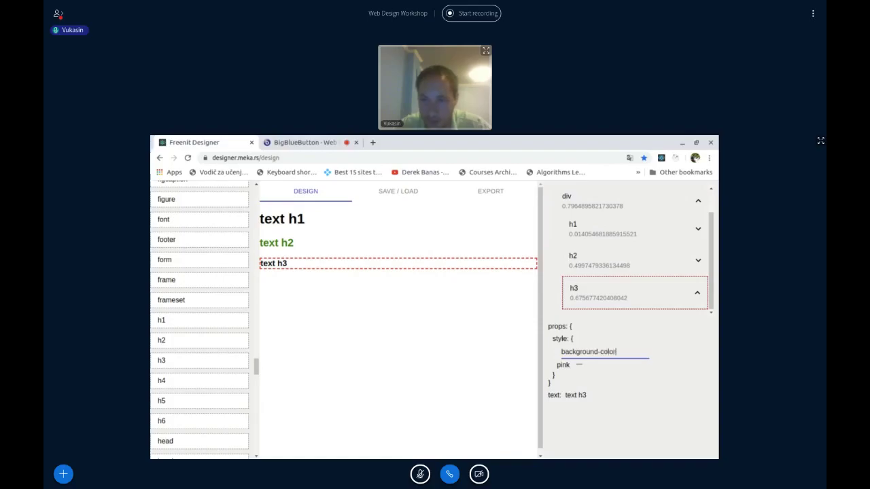
key(Return)
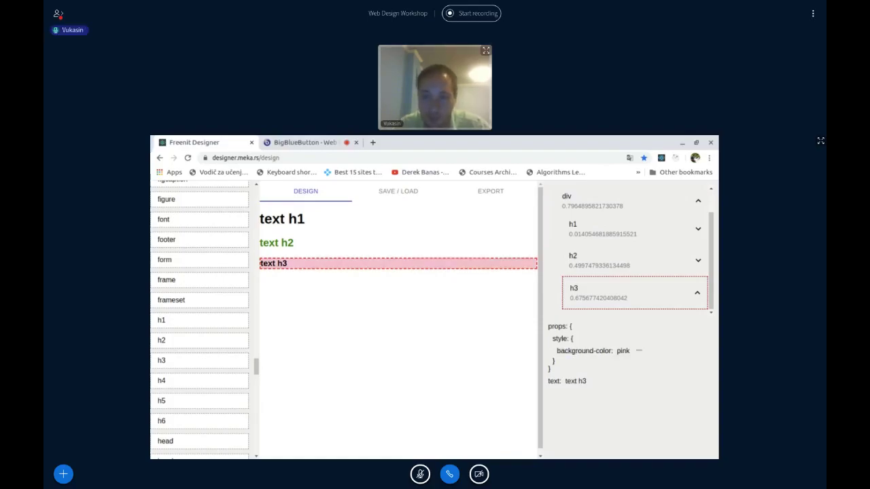
Rename the background-color key in the h3's style prop to the camelCase form backgroundColor
click(579, 351)
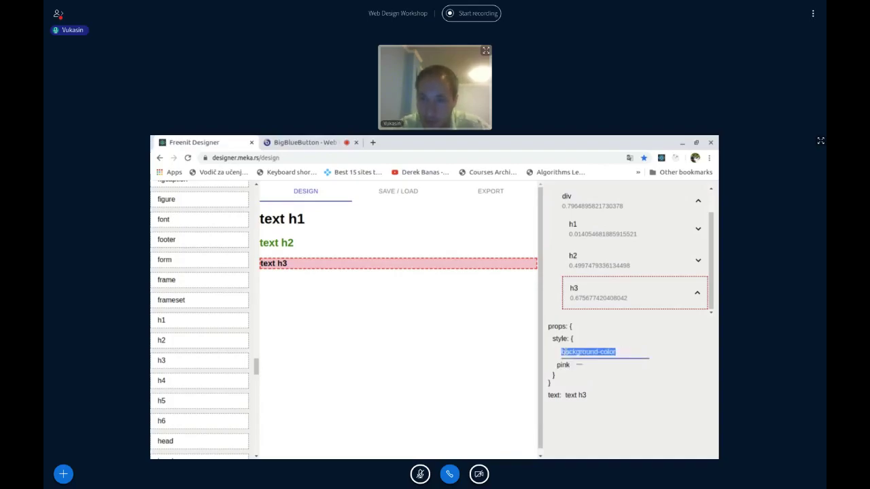
key(End)
click(608, 351)
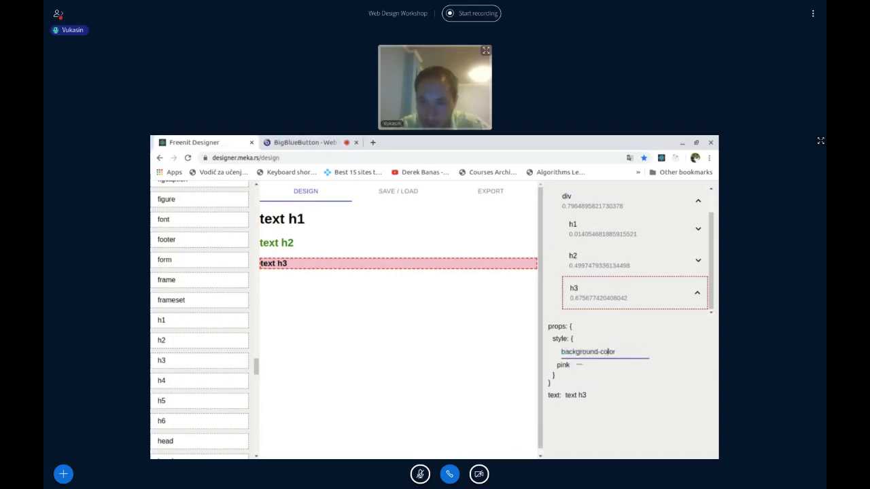
key(BackSpace)
key(BackSpace)
text(C)
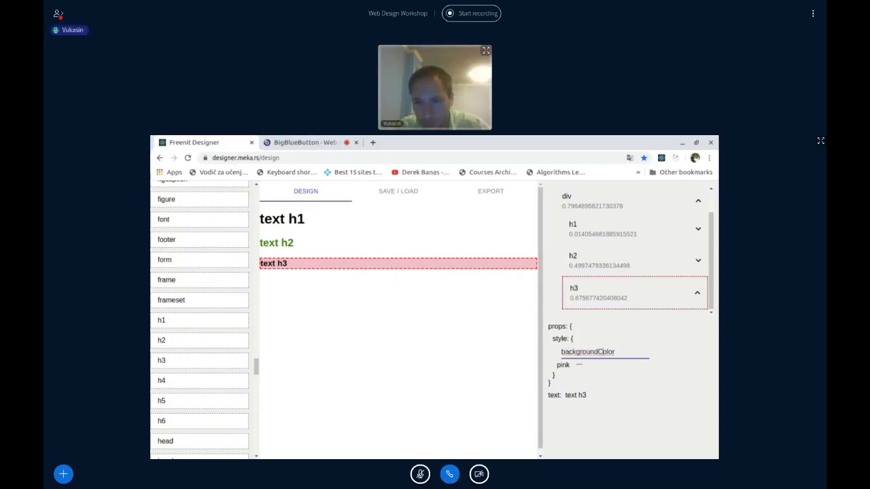
key(Return)
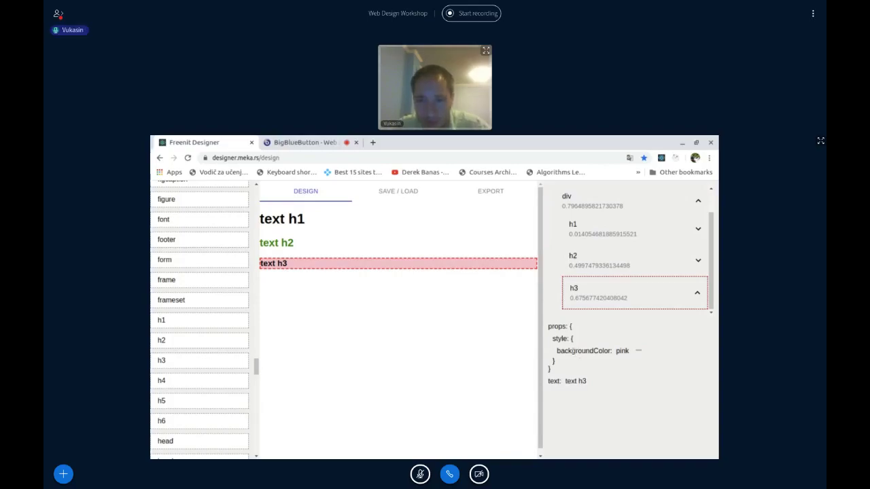
double_click(573, 351)
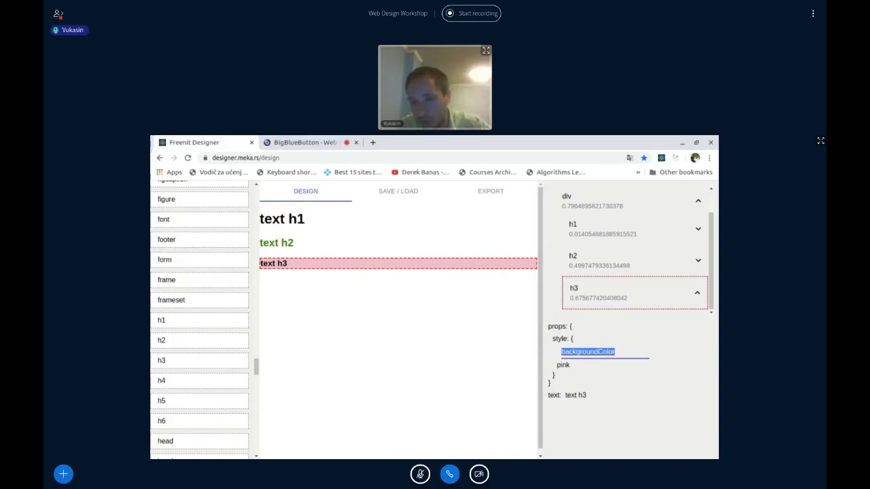
click(599, 351)
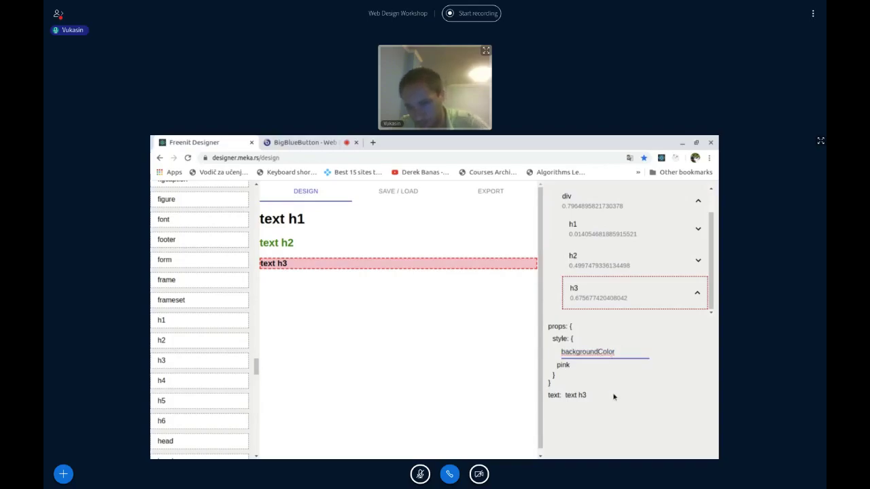
key(Return)
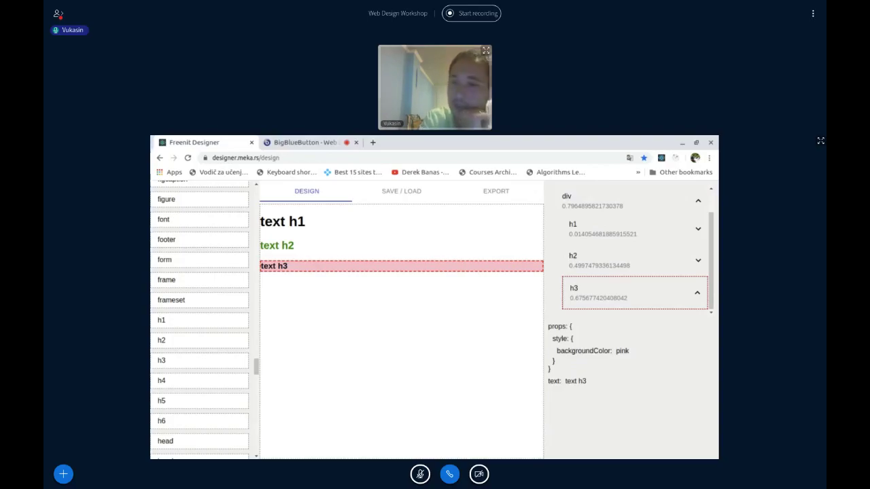
double_click(557, 326)
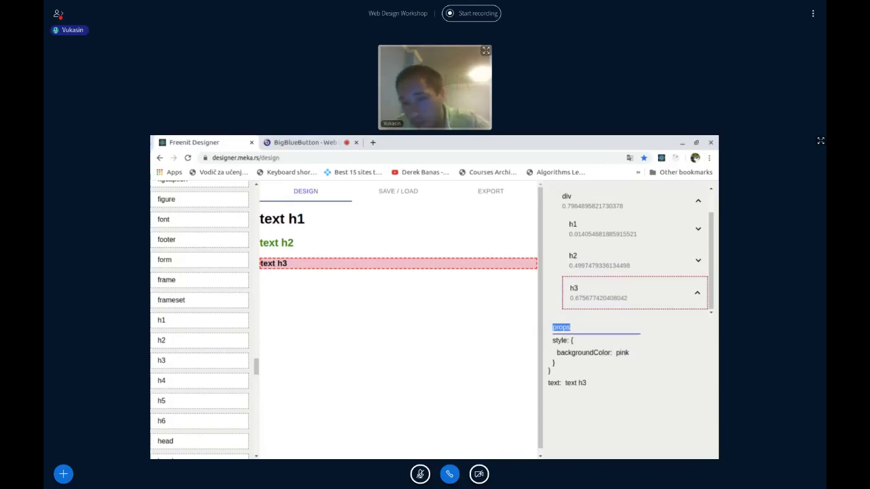
click(569, 322)
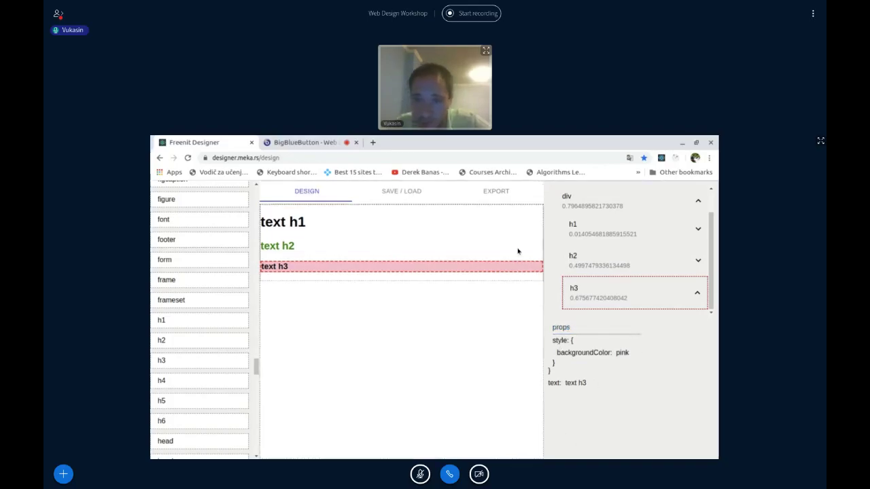
click(307, 143)
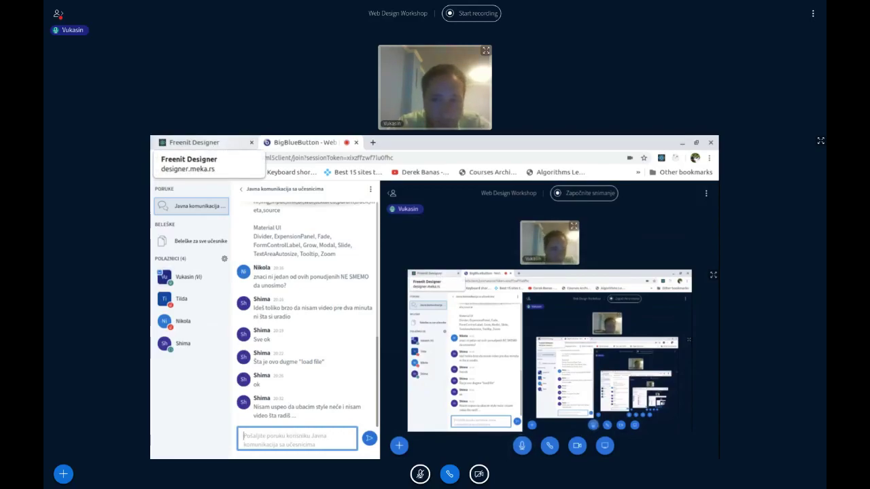
click(213, 142)
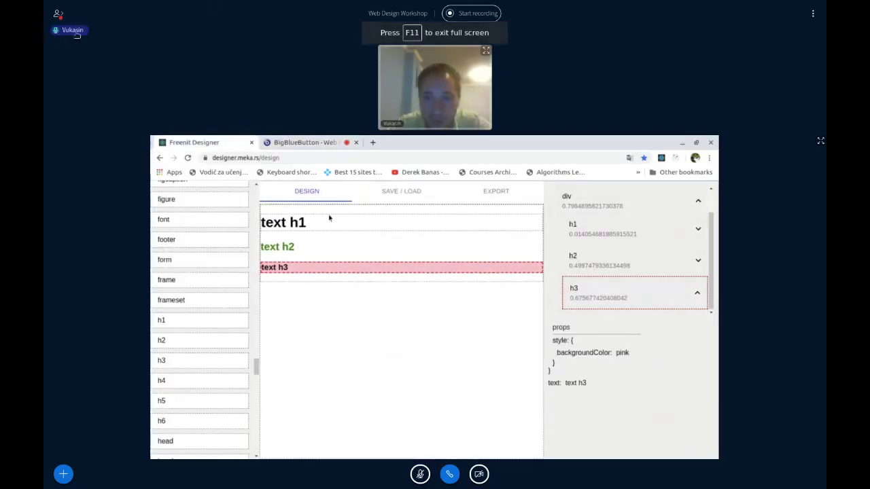
Send "Bice video na YT pa ces moci da vidis sta se desava i gde gresis" to Public Chat and hide the chat and user list
click(58, 14)
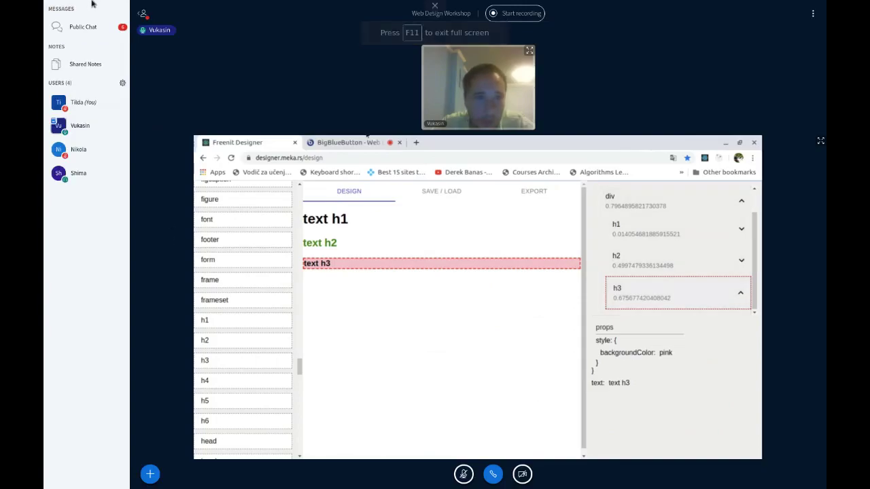
click(83, 27)
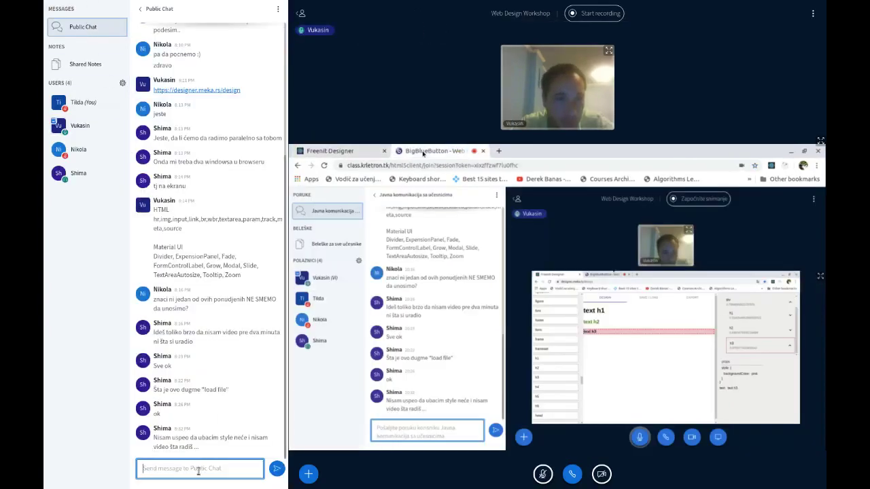
text(Bice vi)
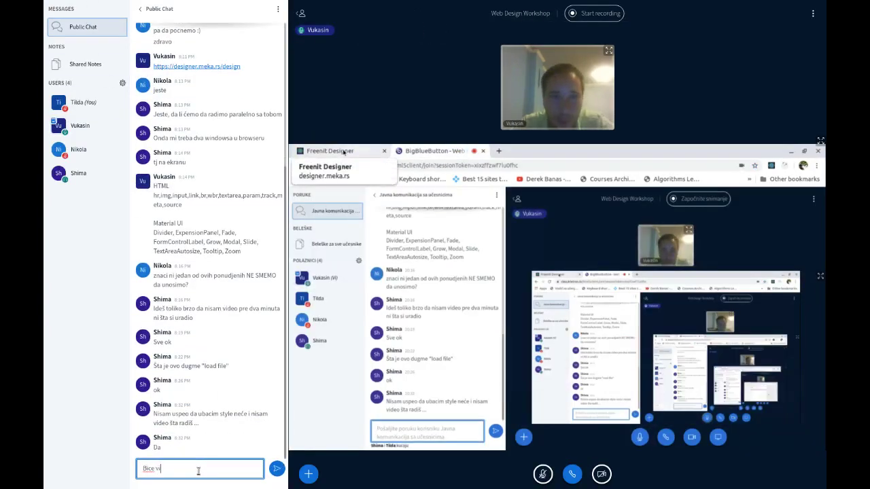
text(deo n)
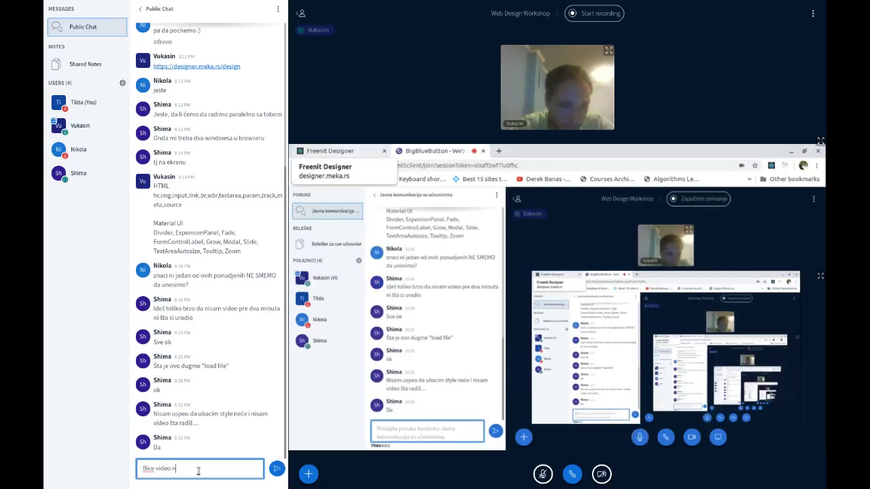
text(a YT pa)
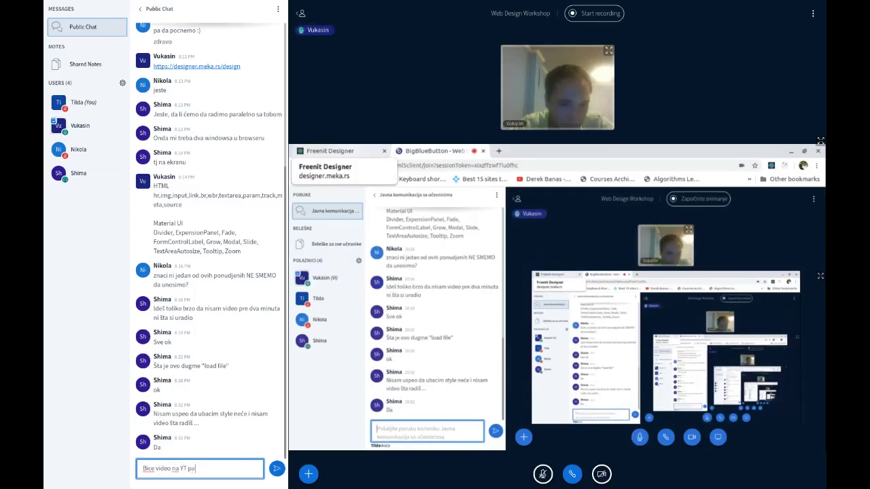
text( ces m)
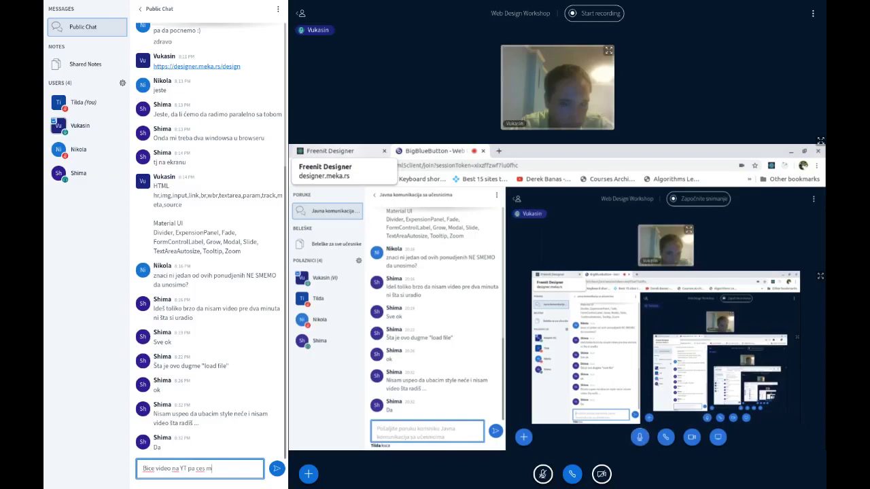
text(oci da vidi)
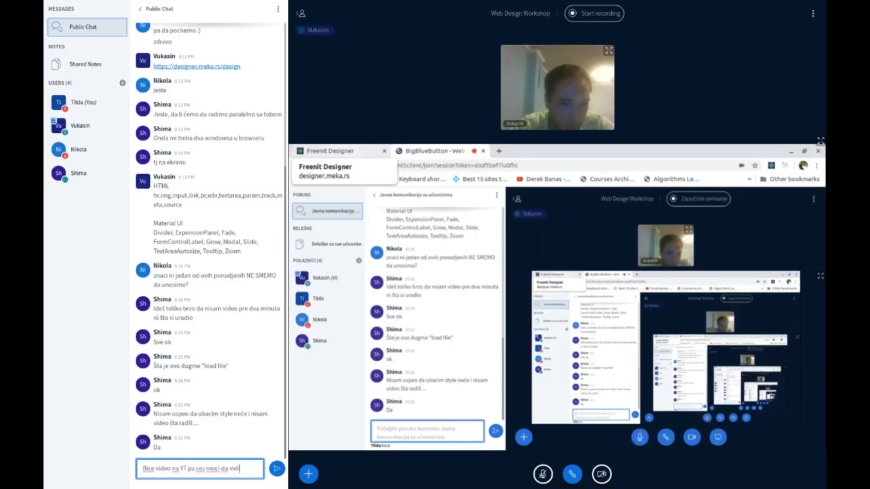
text(s sta se des)
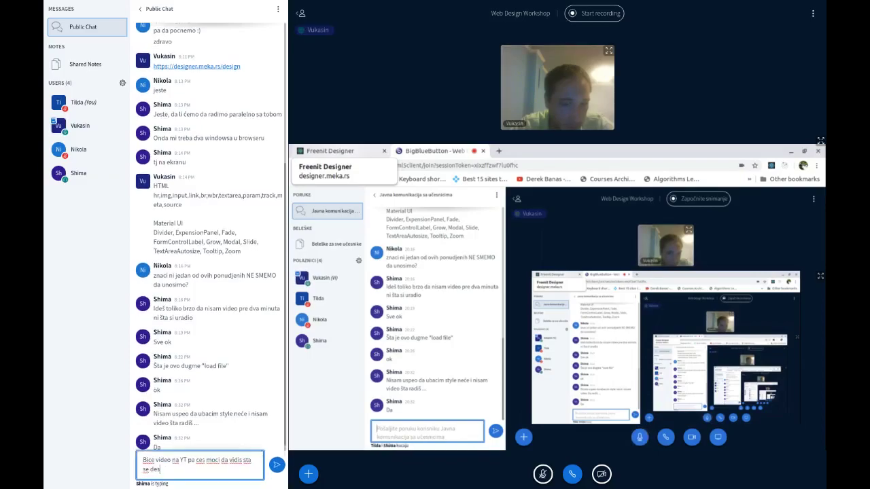
text(ava i gde g)
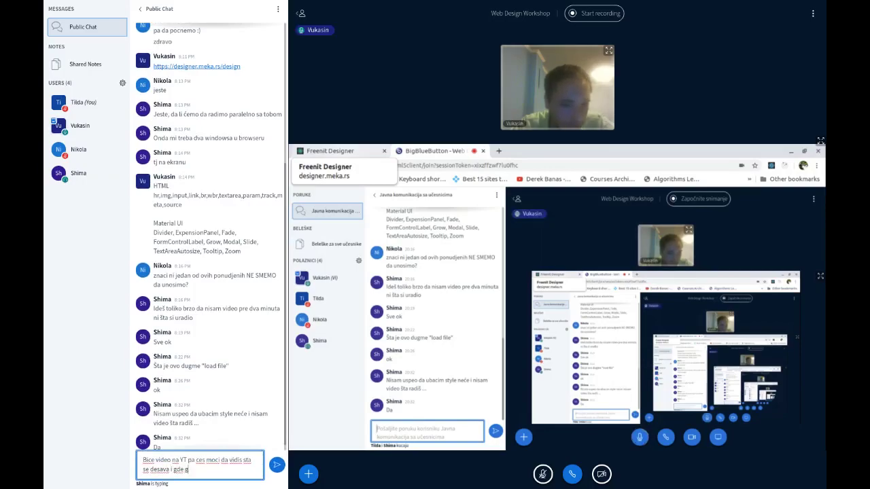
text(resis)
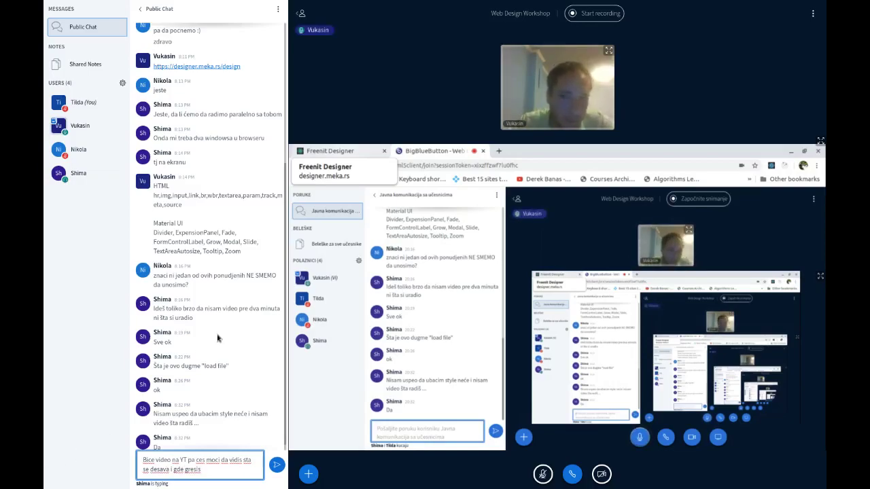
key(Return)
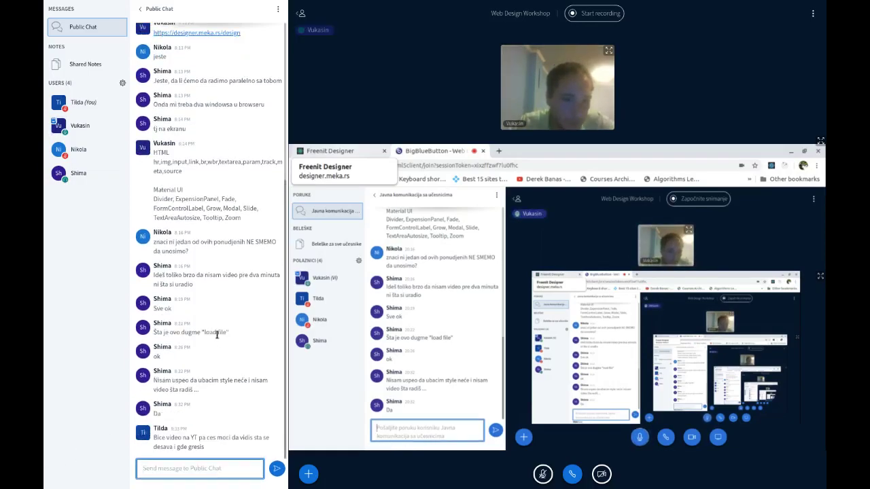
click(144, 11)
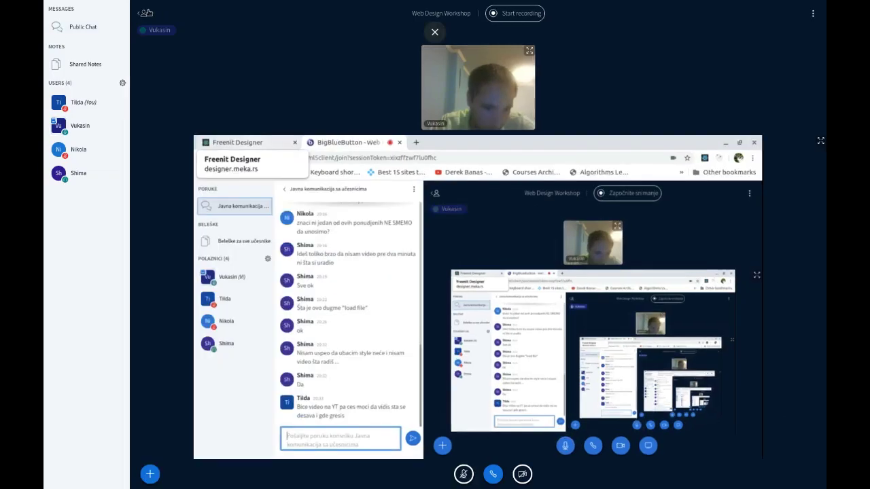
click(145, 11)
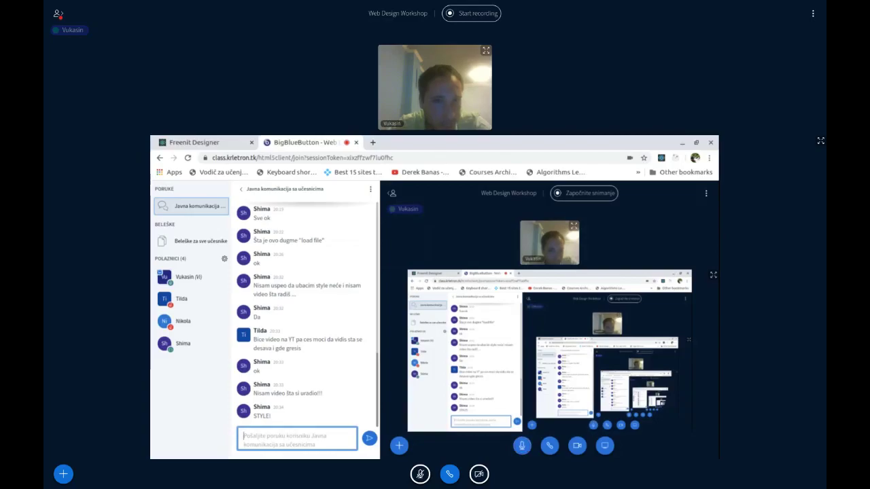
Switch to Freenit Designer, select the h1 component and add a new prop holding an empty object {}
click(222, 144)
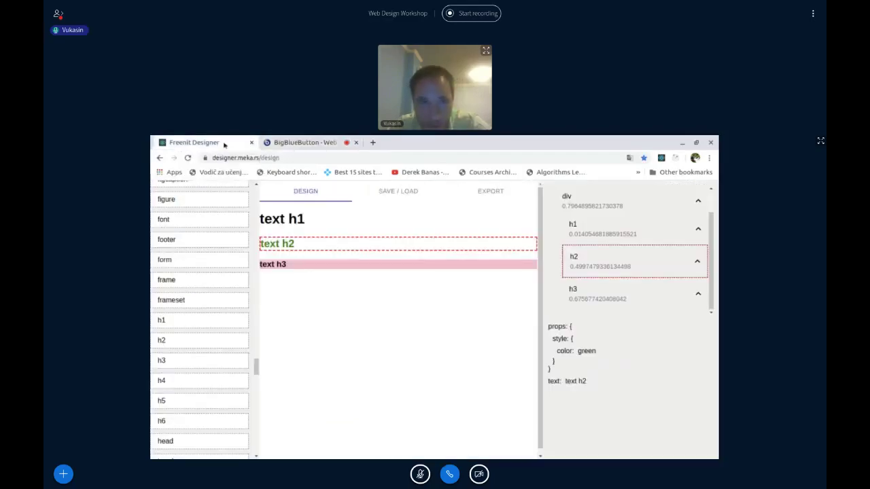
click(305, 142)
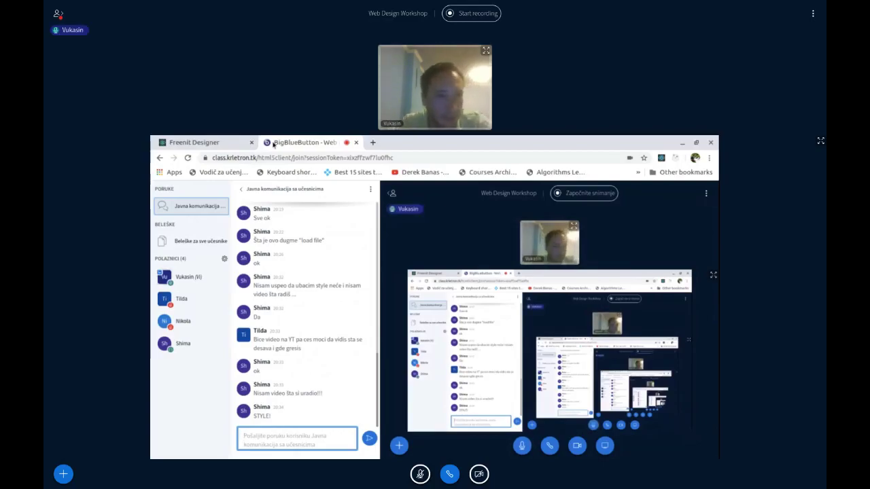
click(199, 143)
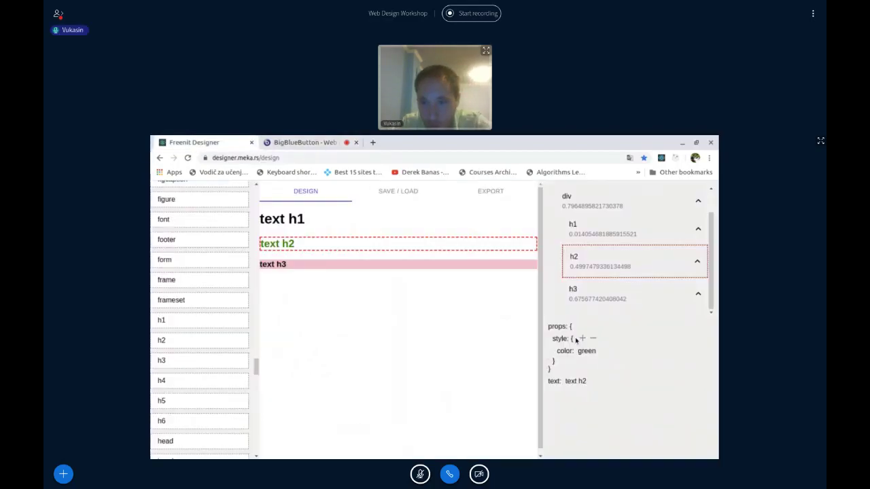
click(581, 291)
click(582, 230)
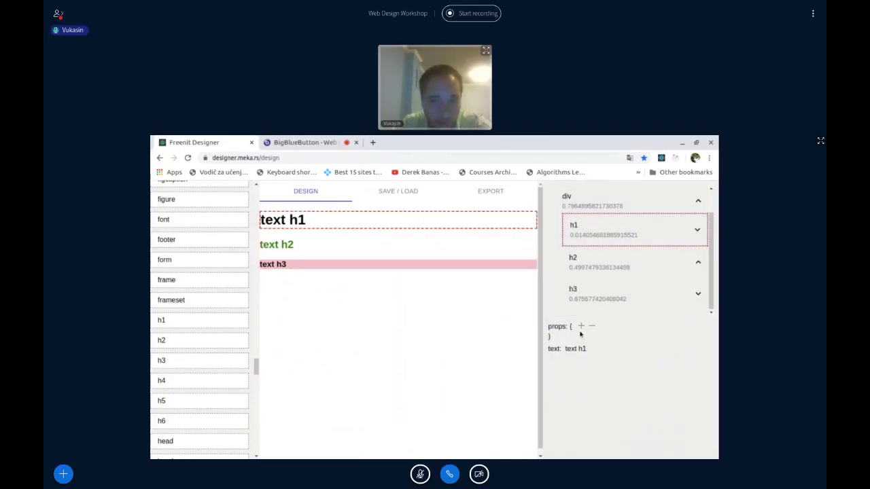
mouse_move(581, 332)
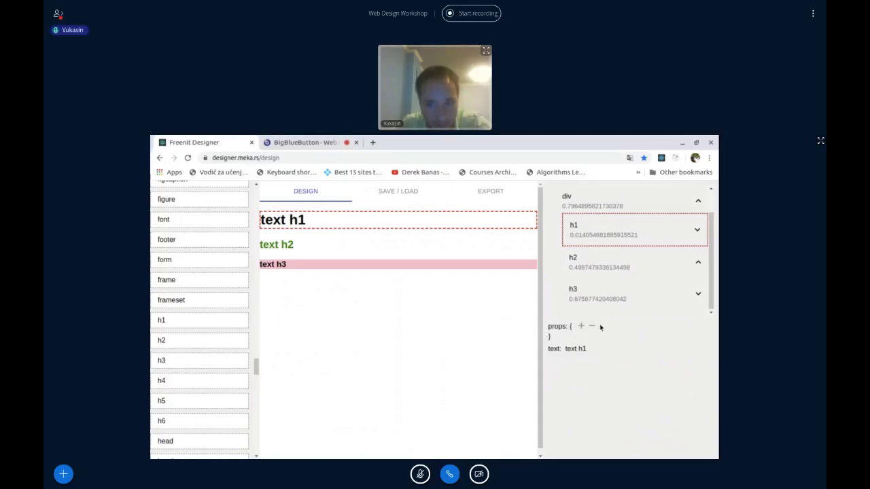
click(579, 327)
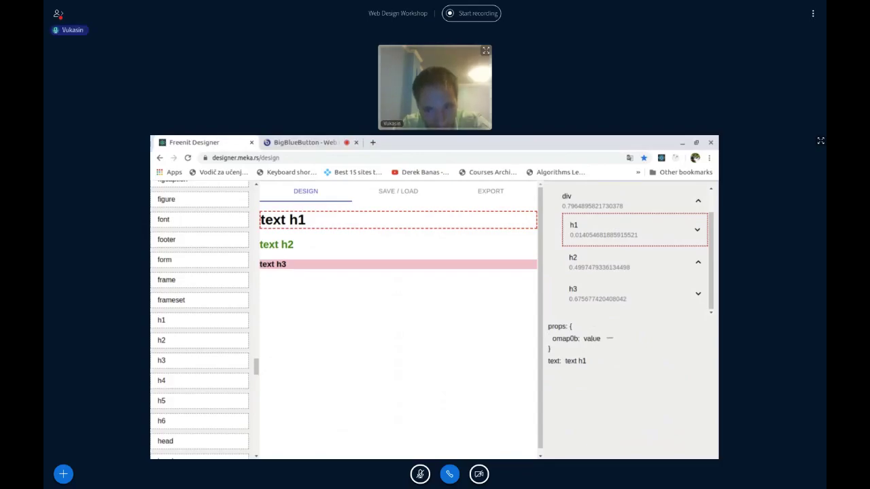
click(593, 338)
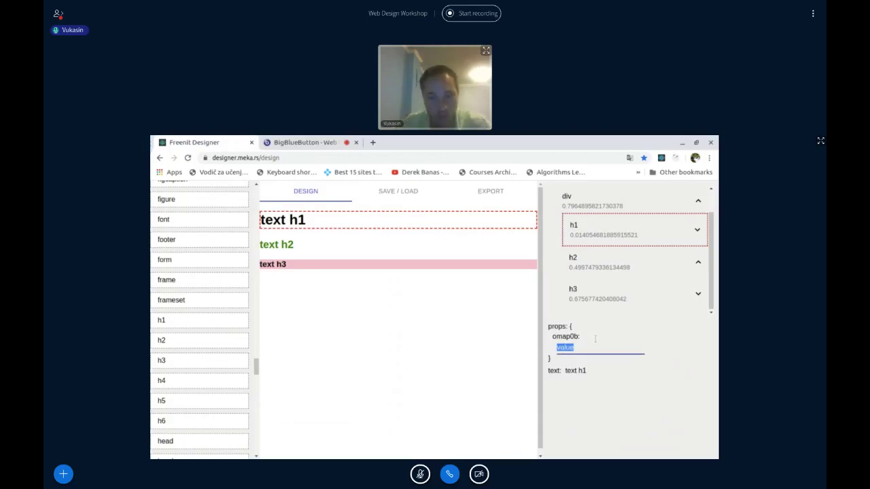
text({)
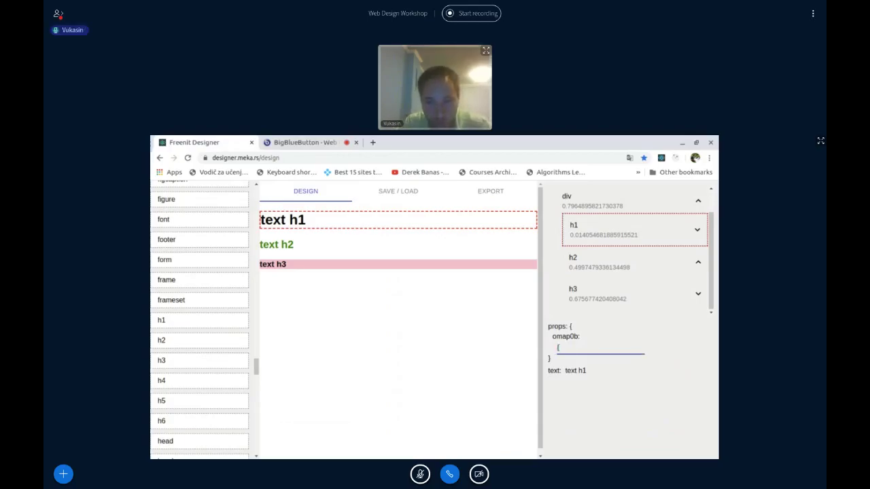
text(})
key(Return)
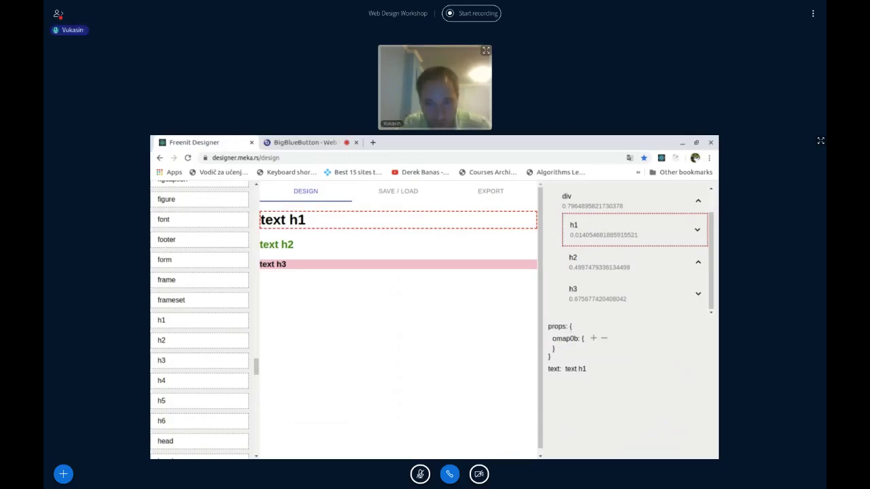
Check the workshop chat, return to Freenit Designer and rename the h1's new prop to style
click(305, 142)
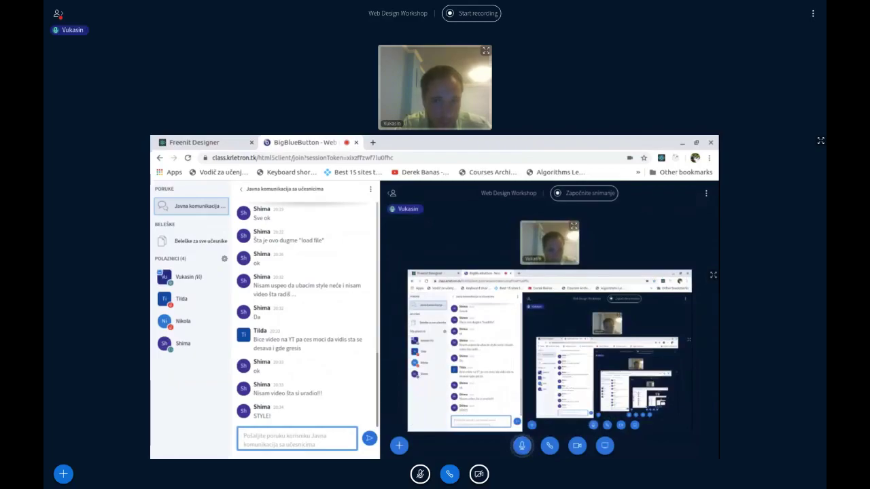
click(209, 142)
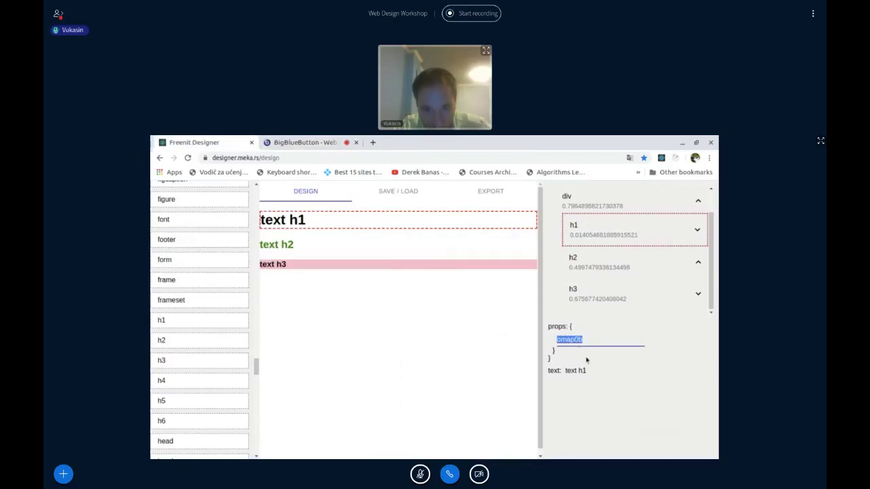
text(style)
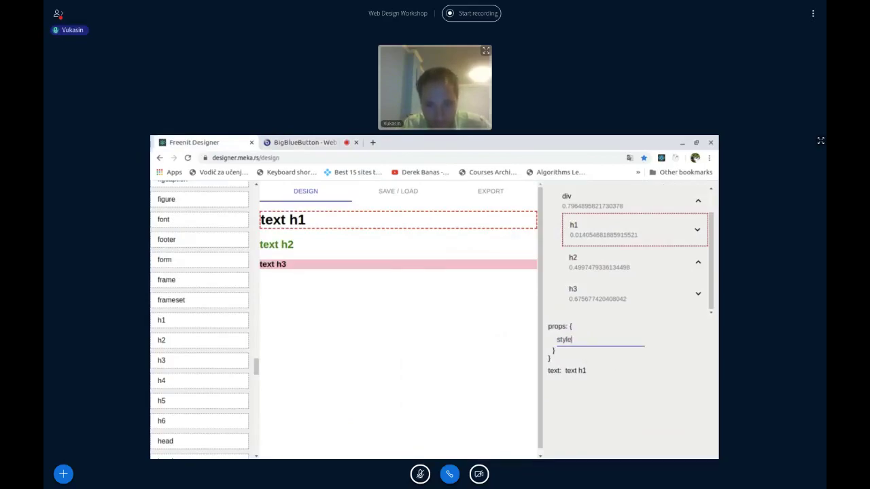
key(Return)
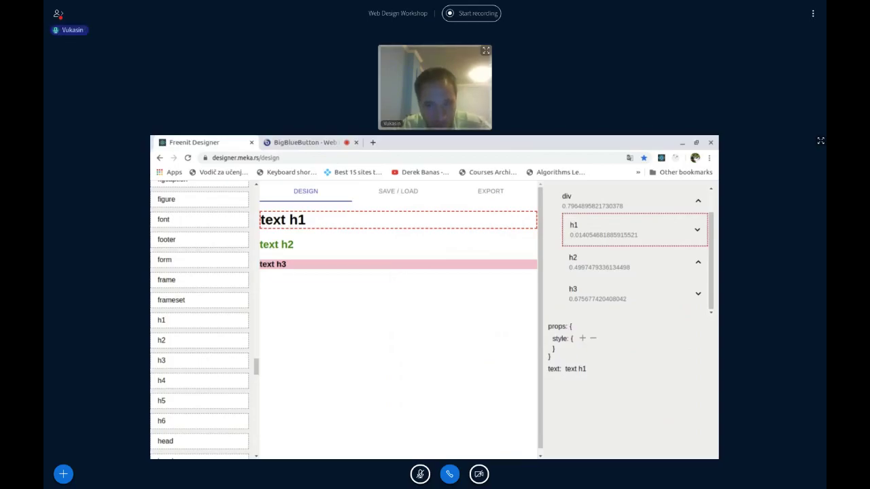
Add a color entry with the value red inside the h1's style prop
click(582, 338)
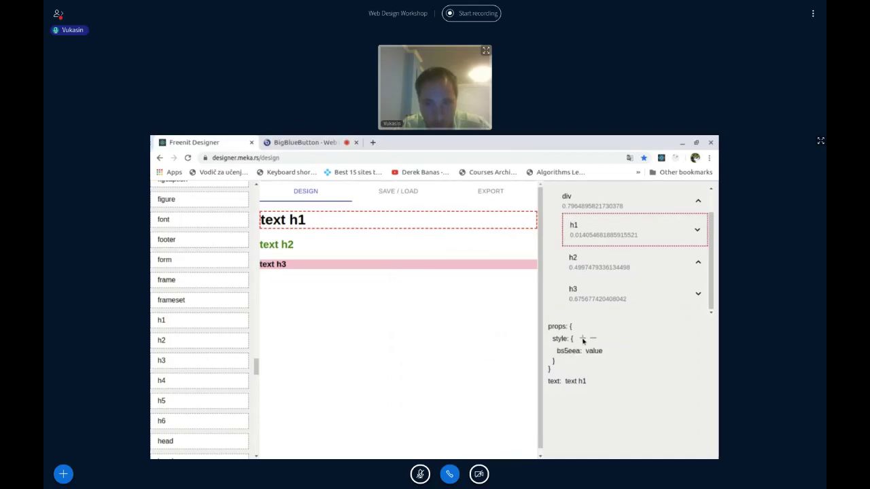
click(592, 352)
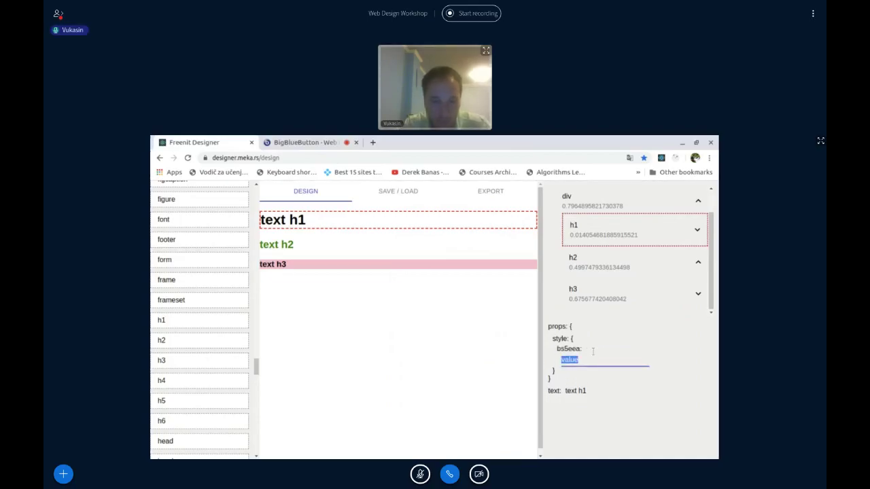
text(red)
key(Return)
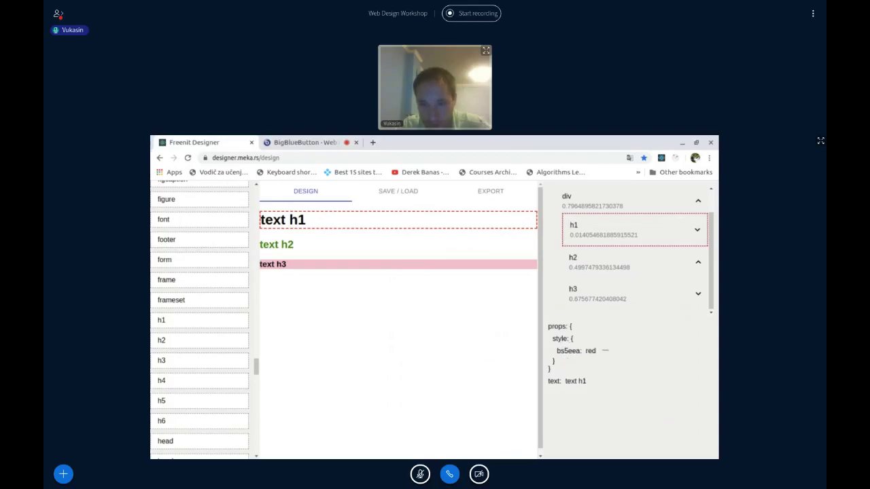
click(565, 351)
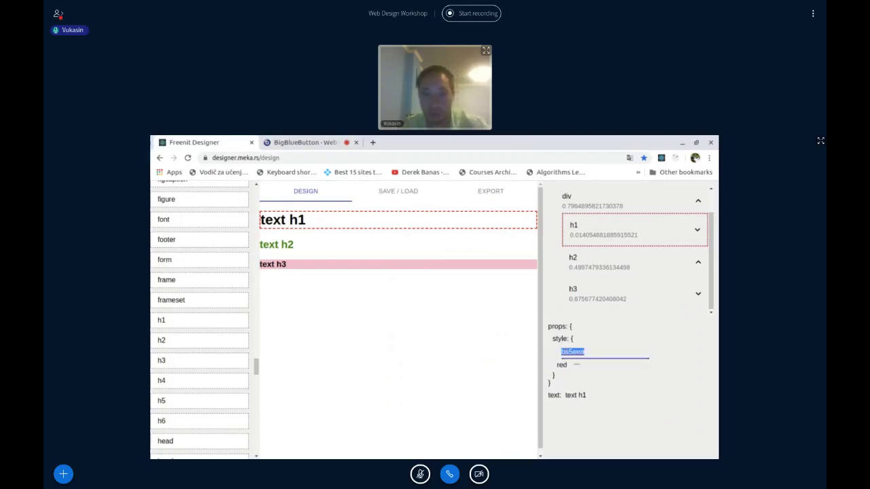
text(color)
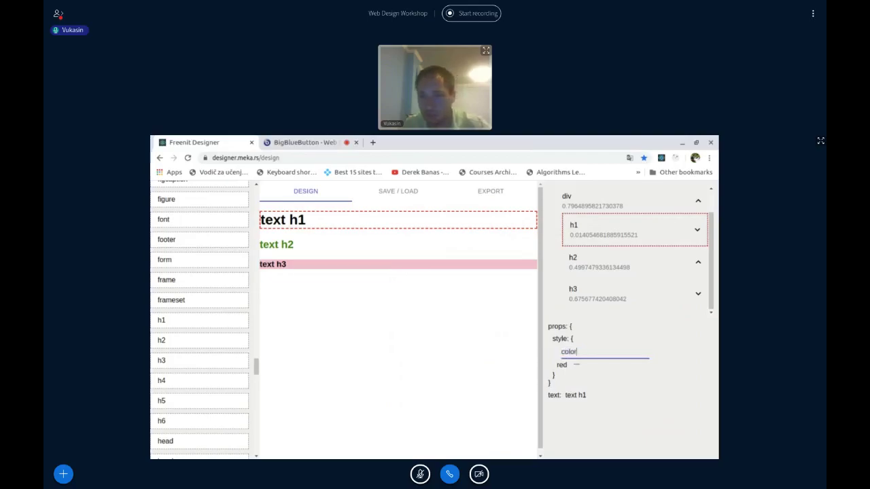
key(Return)
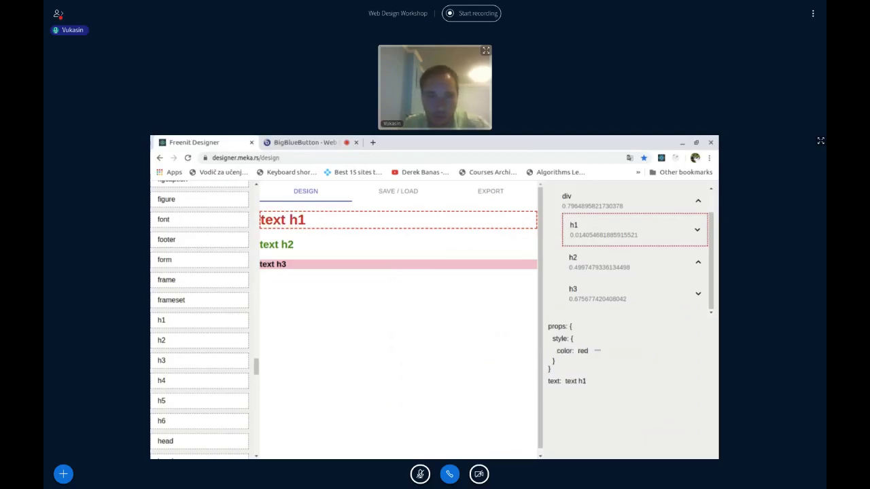
Check the workshop chat, return to Freenit Designer and add an h4 component to the page below the text h3 heading
click(311, 144)
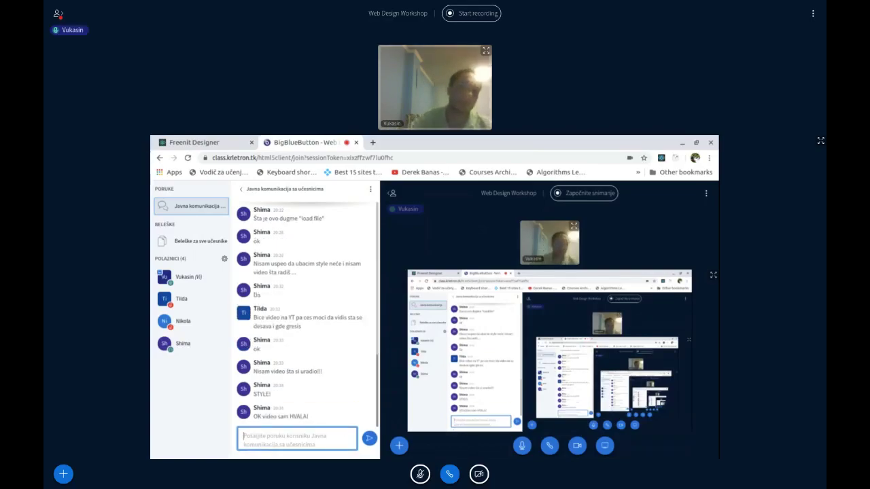
click(200, 143)
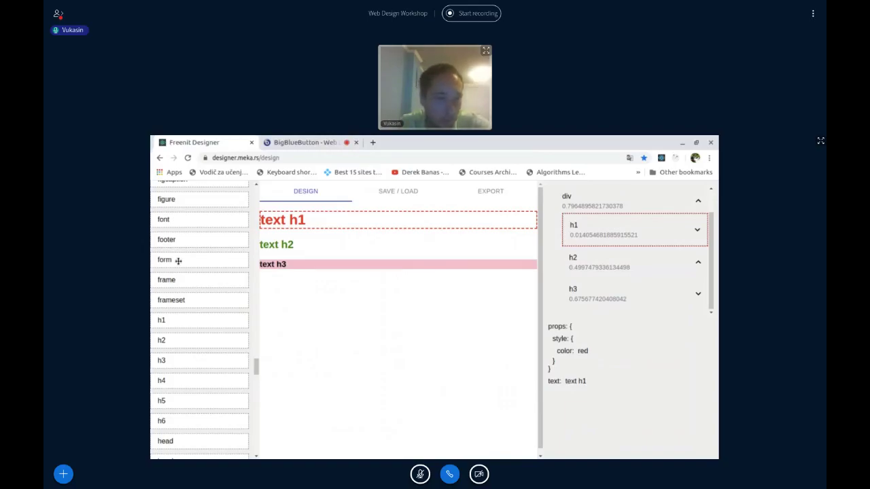
drag(161, 383, 354, 323)
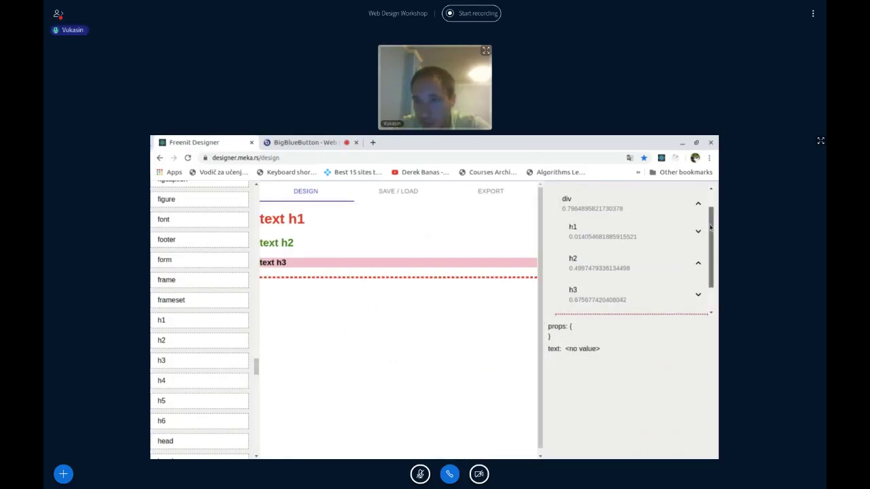
Collapse the inner div in the component tree and delete the h4 component below it
scroll(711, 230, up, 1)
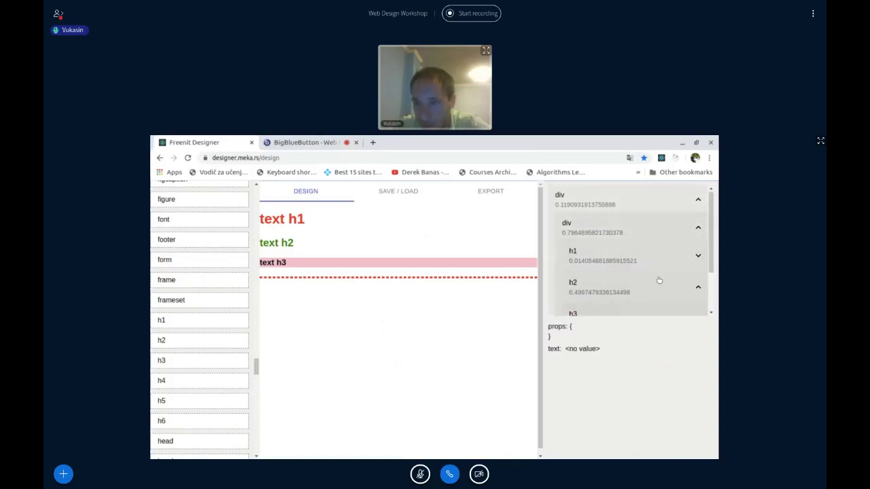
drag(714, 218, 709, 275)
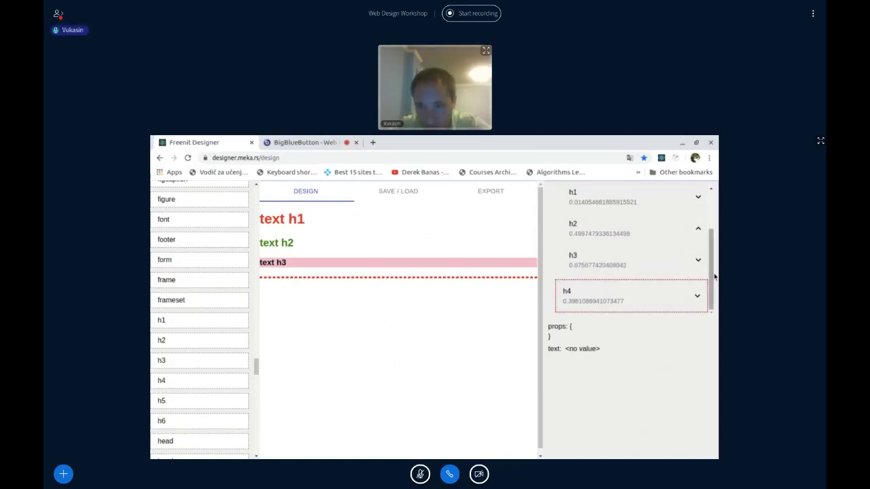
drag(711, 277, 708, 220)
click(653, 229)
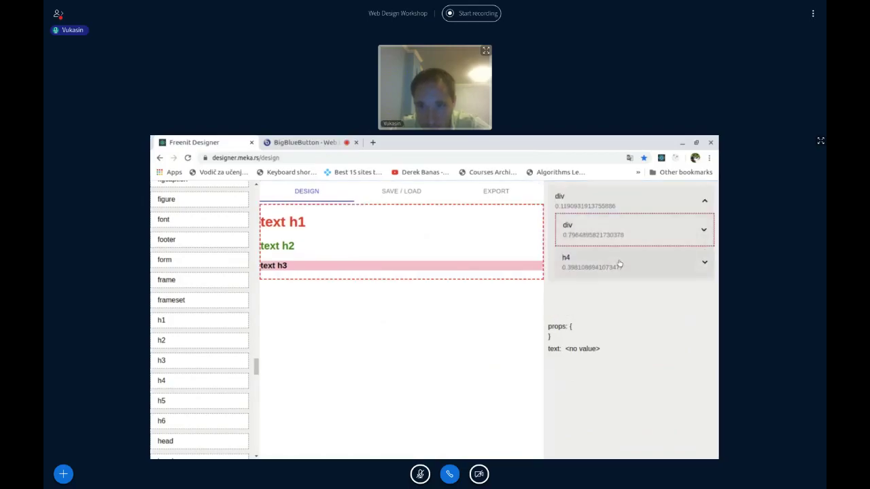
click(578, 261)
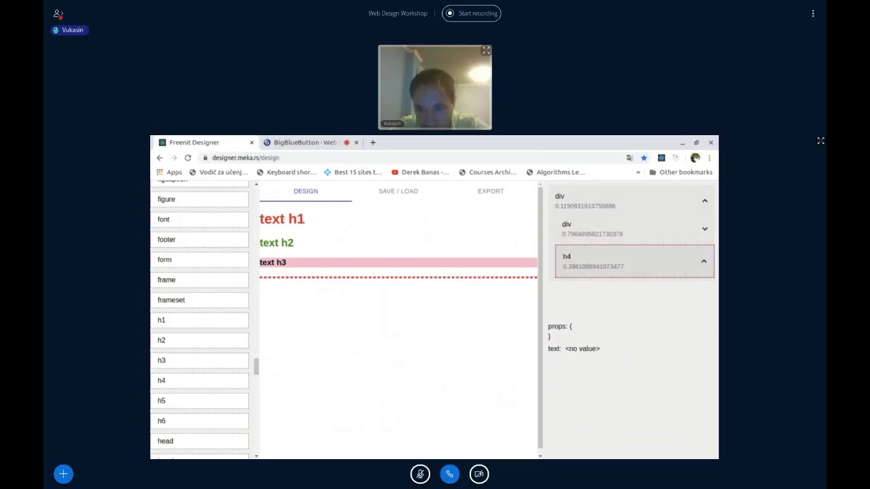
key(Delete)
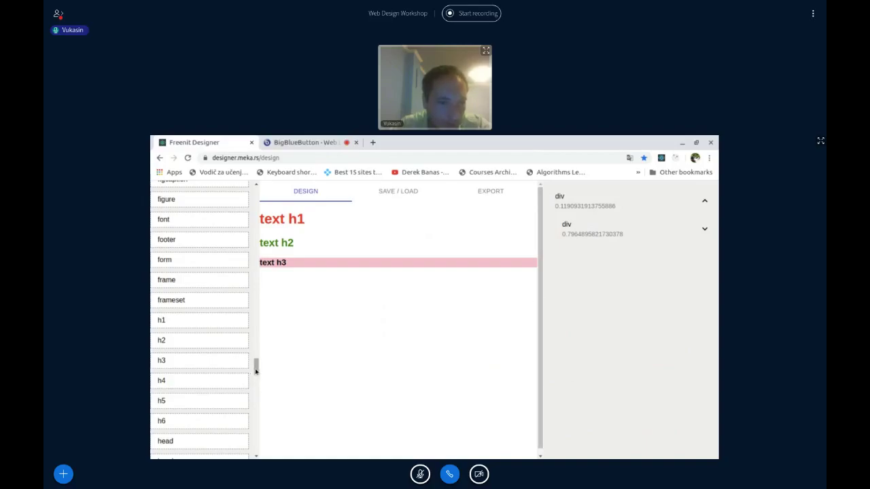
drag(256, 373, 234, 193)
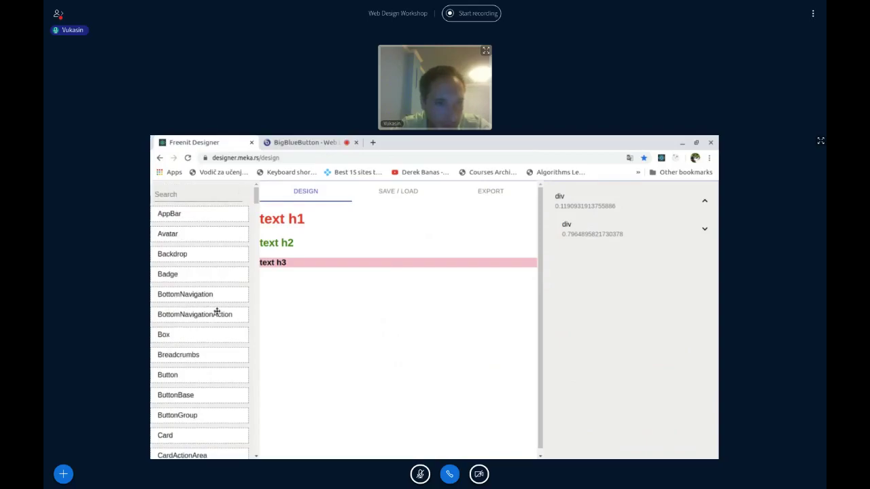
drag(256, 196, 245, 384)
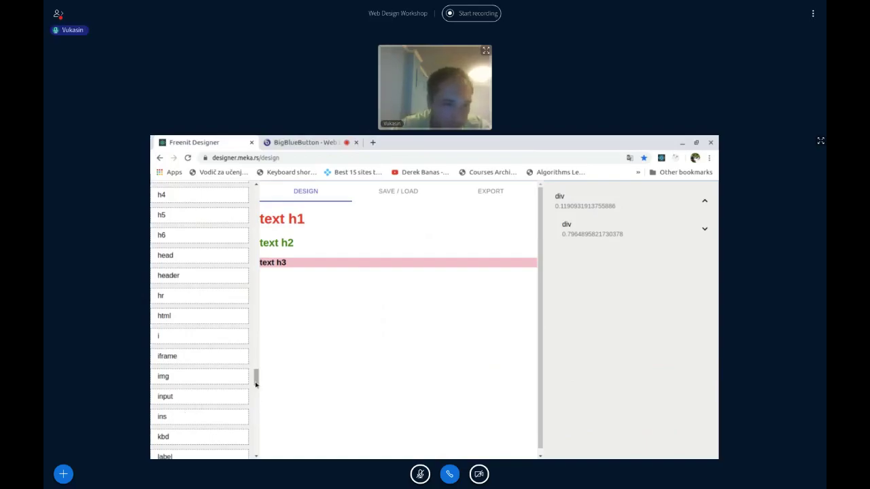
drag(256, 384, 256, 194)
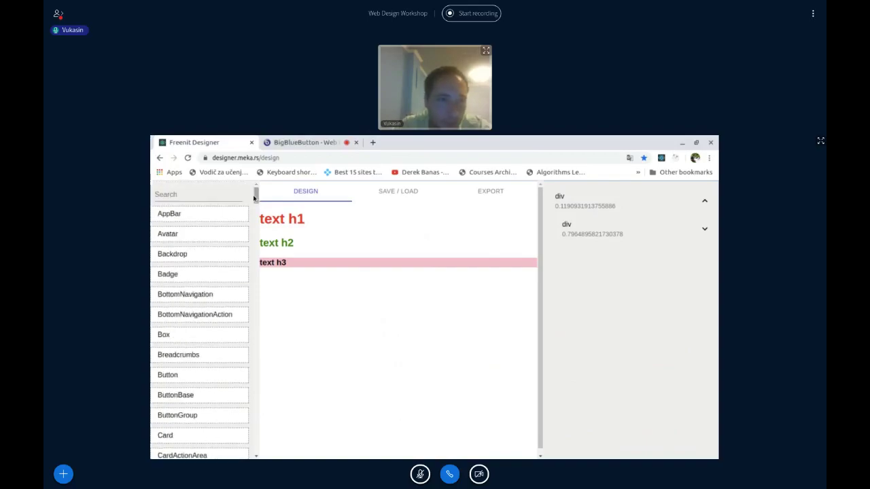
Open a new browser tab and search Google for material ui
click(372, 143)
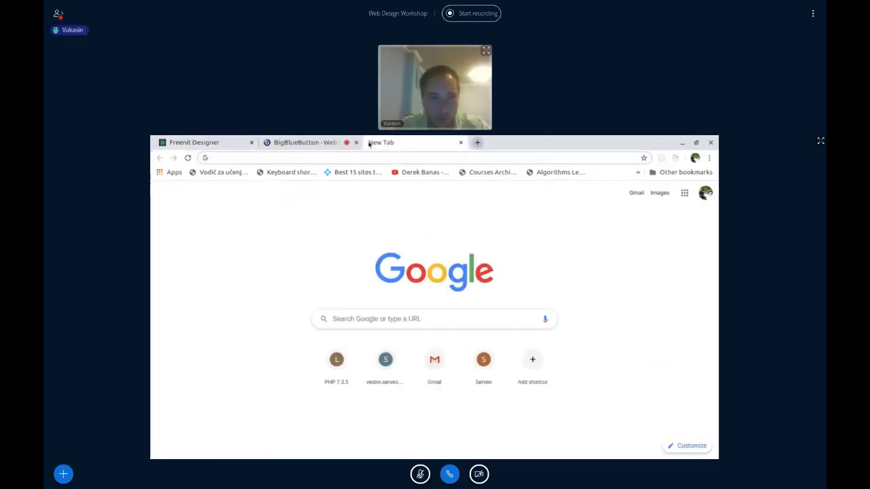
text(material u)
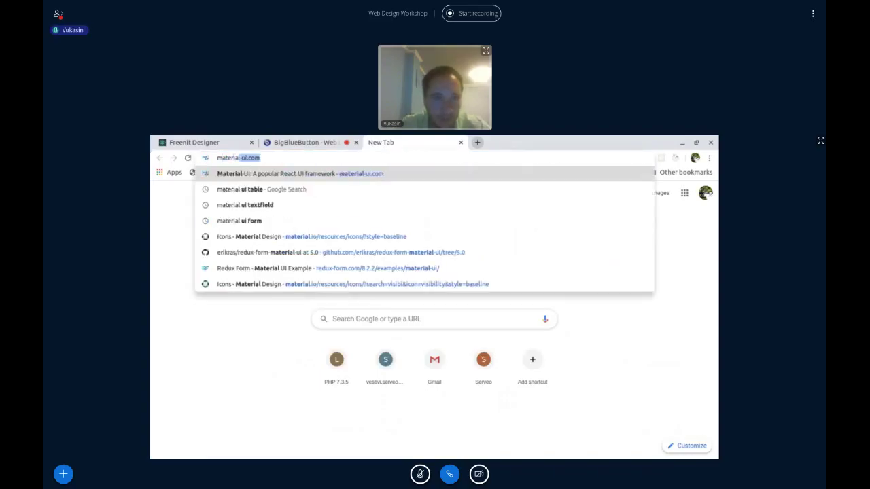
text(i table)
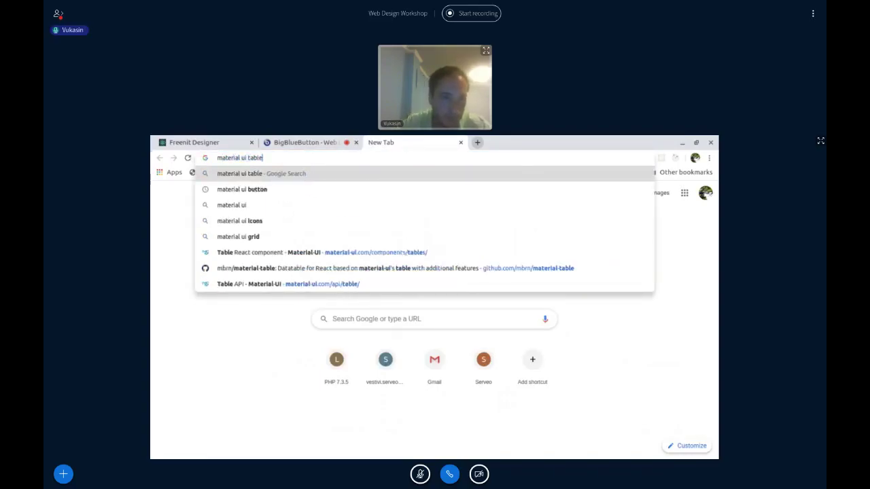
key(BackSpace)
key(BackSpace)
key(BackSpace)
key(BackSpace)
key(BackSpace)
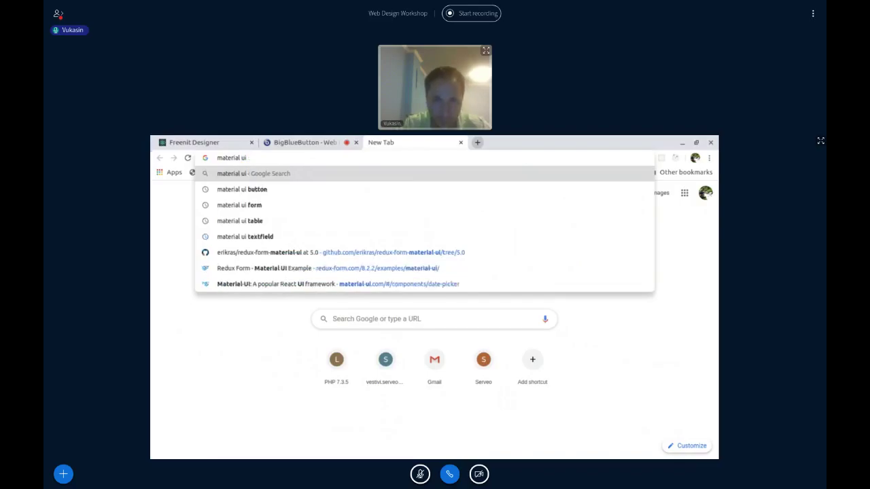
key(Return)
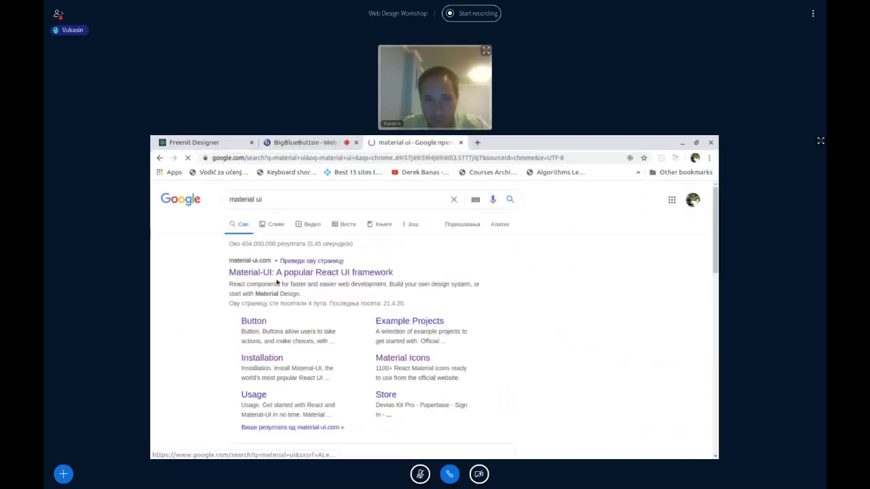
Open the Material-UI site from the search results and look through its getting-started Installation page
click(296, 273)
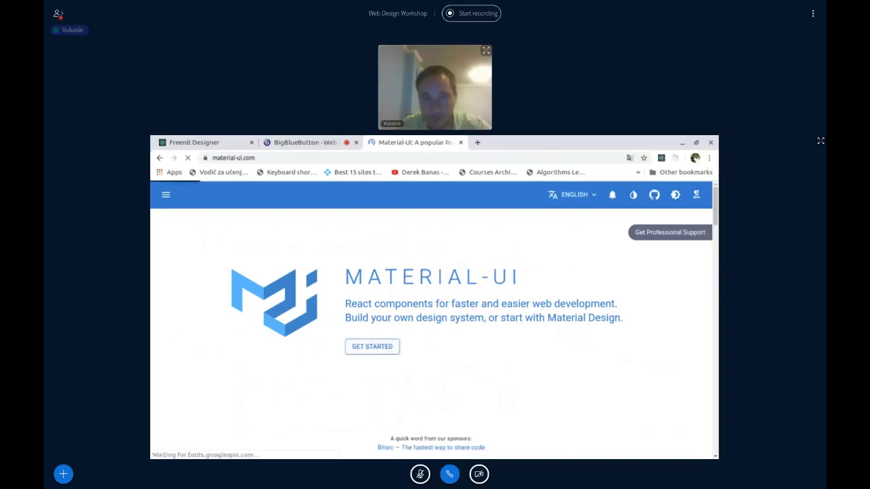
click(371, 347)
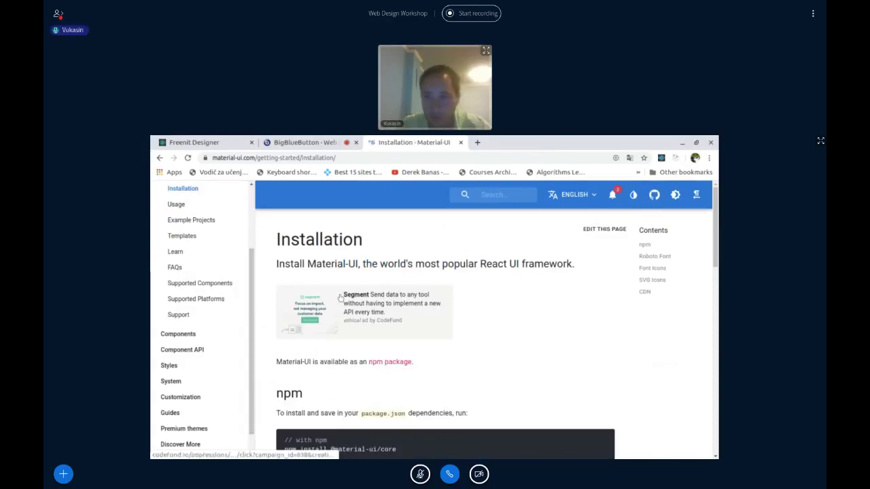
scroll(484, 326, down, 2)
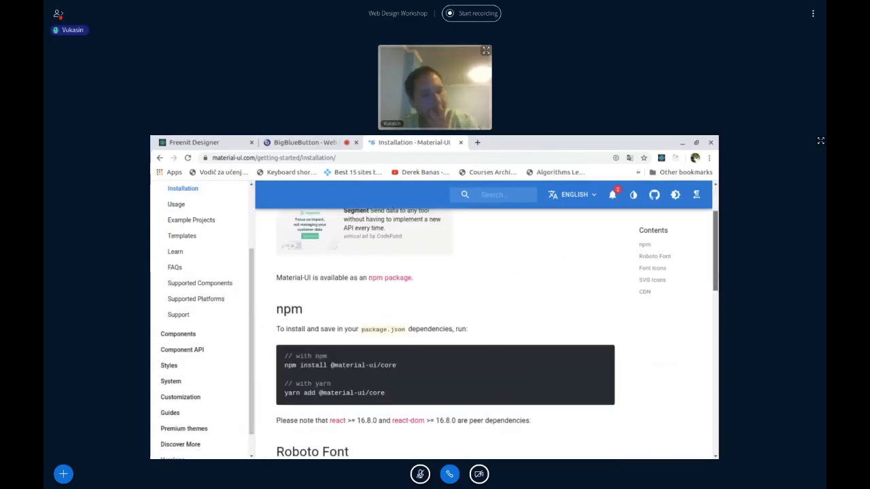
scroll(445, 326, down, 2)
scroll(700, 240, up, 4)
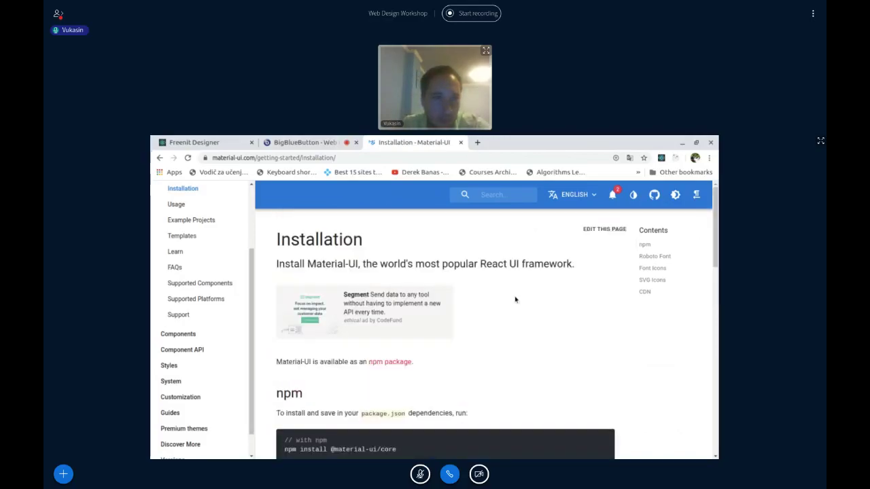
Switch to Freenit Designer and add a plain HTML button component to the page below the text h3 heading
click(209, 144)
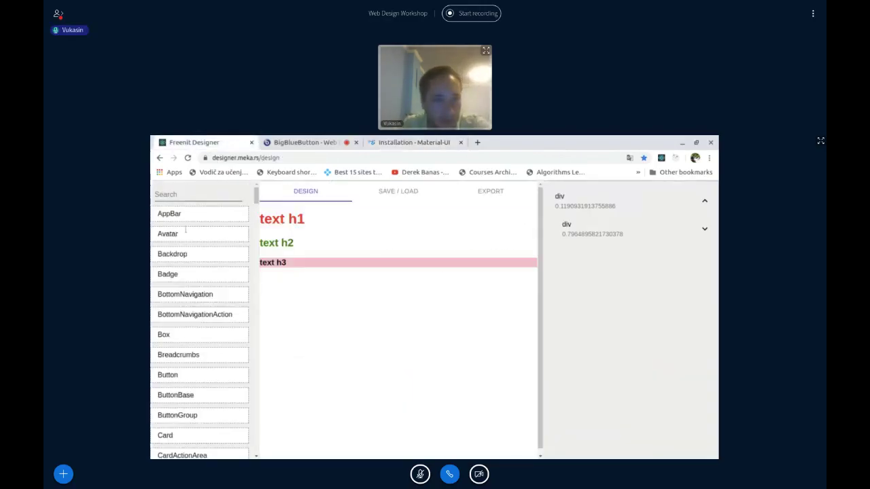
drag(256, 195, 255, 331)
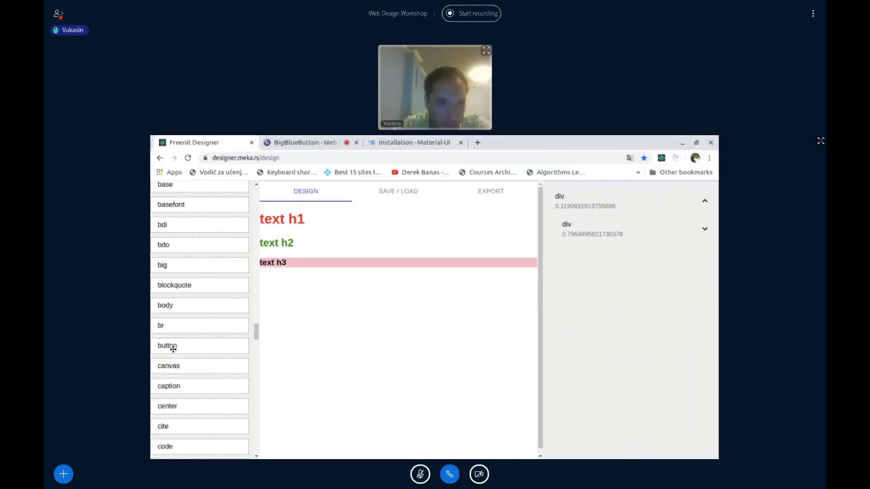
drag(179, 348, 373, 311)
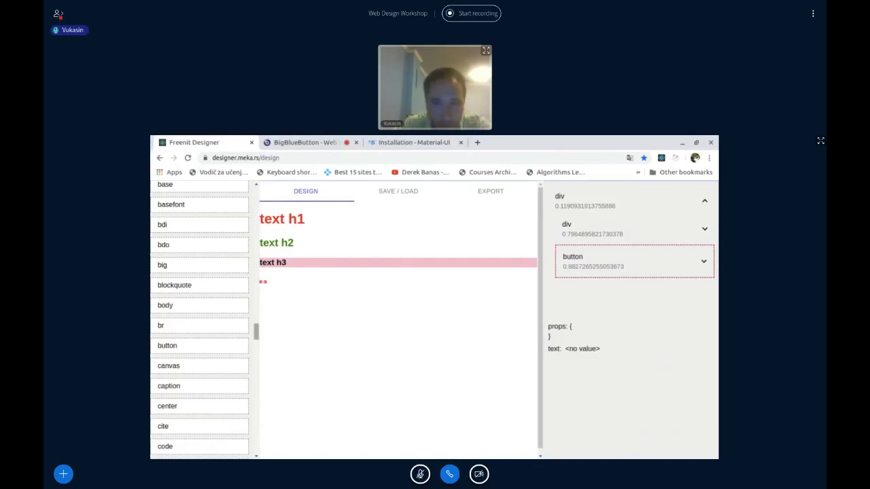
Add a div component to the page below the plain HTML button
drag(256, 331, 258, 342)
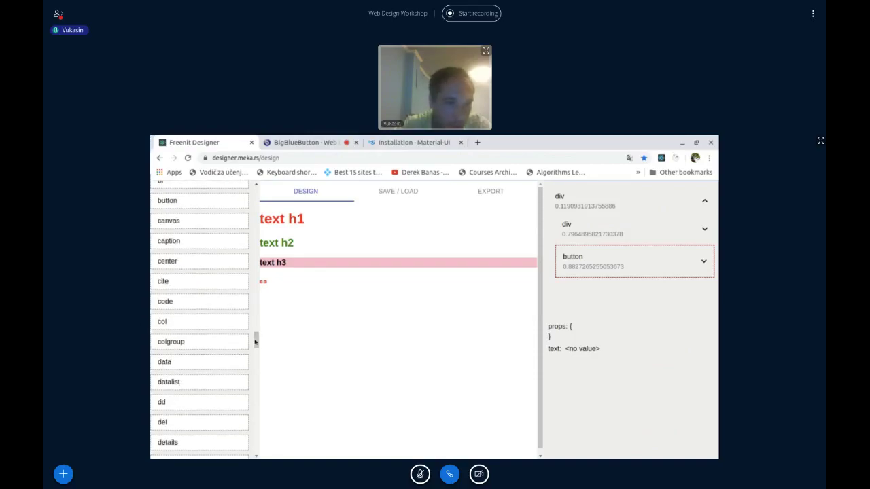
scroll(254, 343, down, 3)
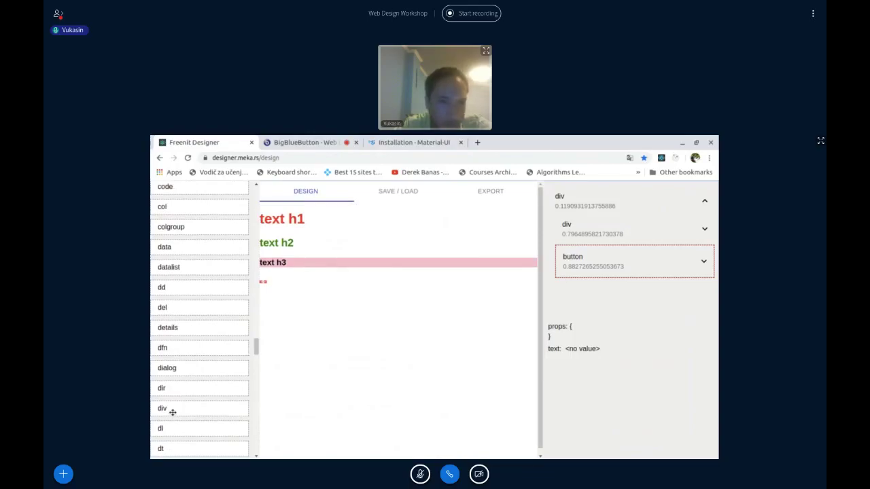
drag(173, 413, 337, 340)
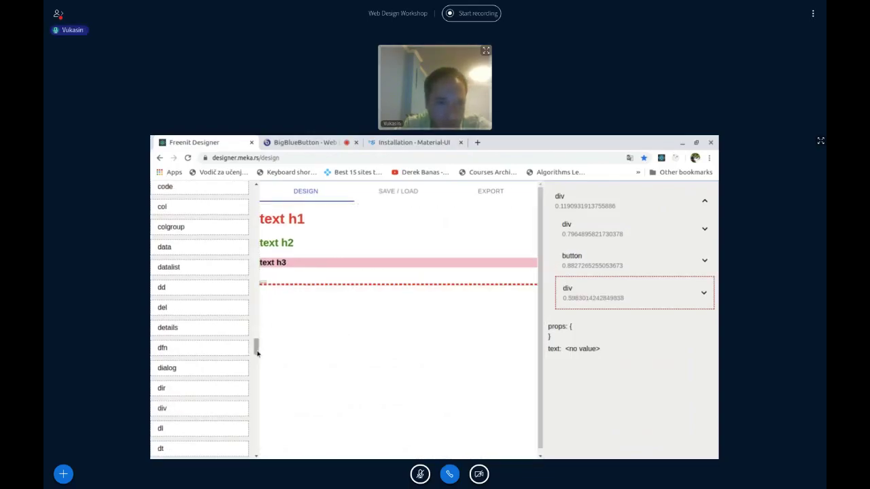
Add a Material-UI Button component to the page below the new empty div
scroll(257, 345, up, 3)
drag(257, 342, 255, 199)
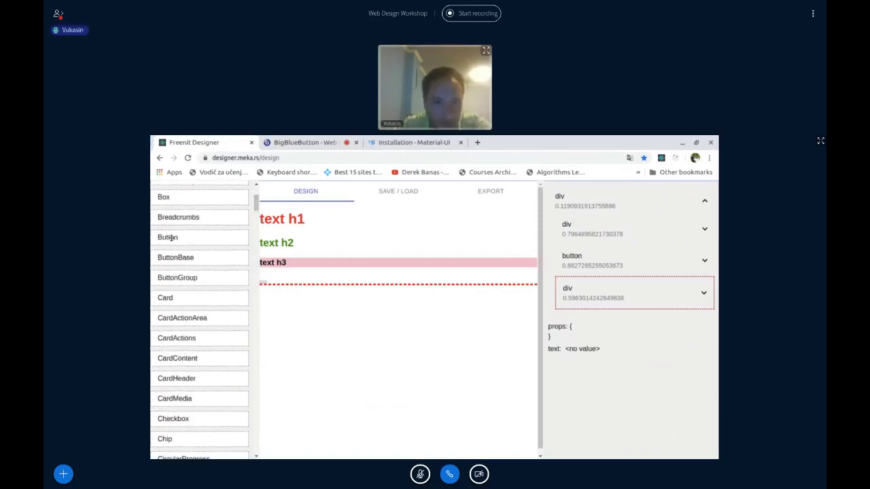
drag(171, 237, 343, 336)
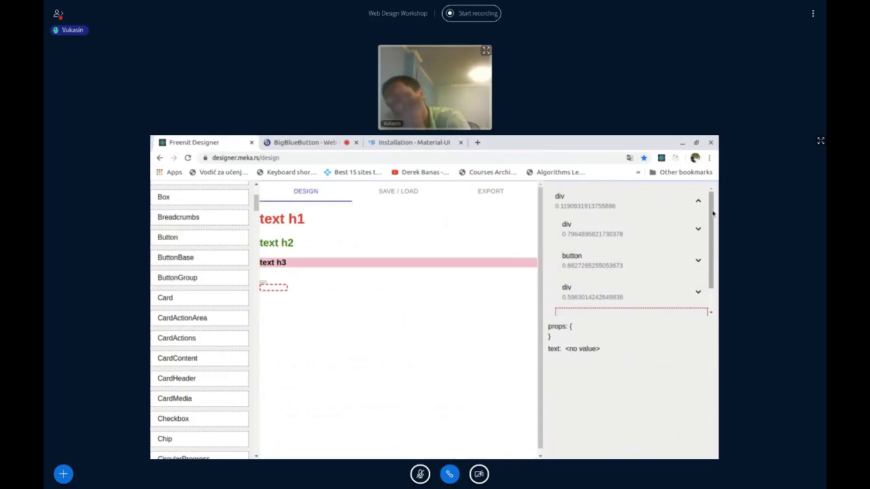
Select the plain HTML button in the component tree and set its text to regular button
scroll(713, 214, down, 1)
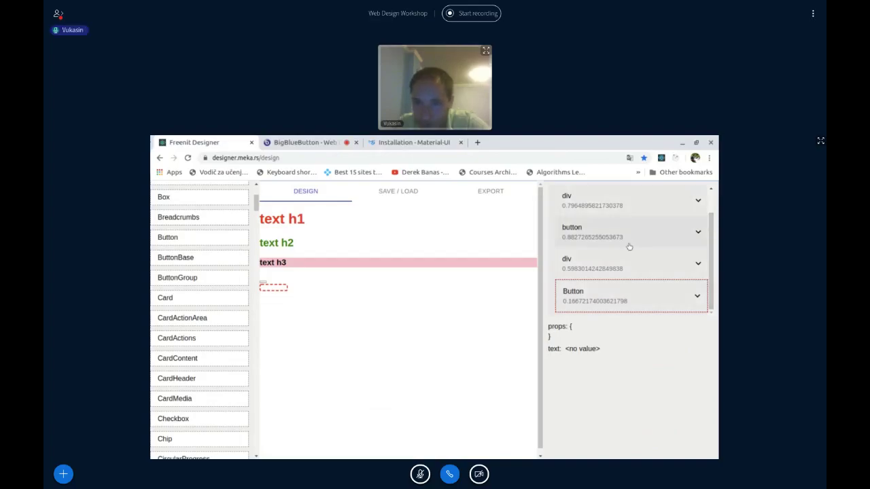
click(570, 236)
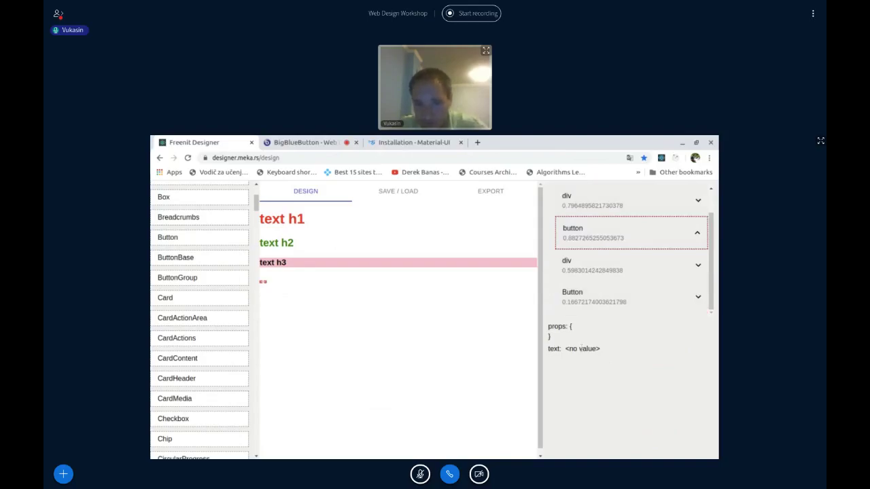
click(581, 348)
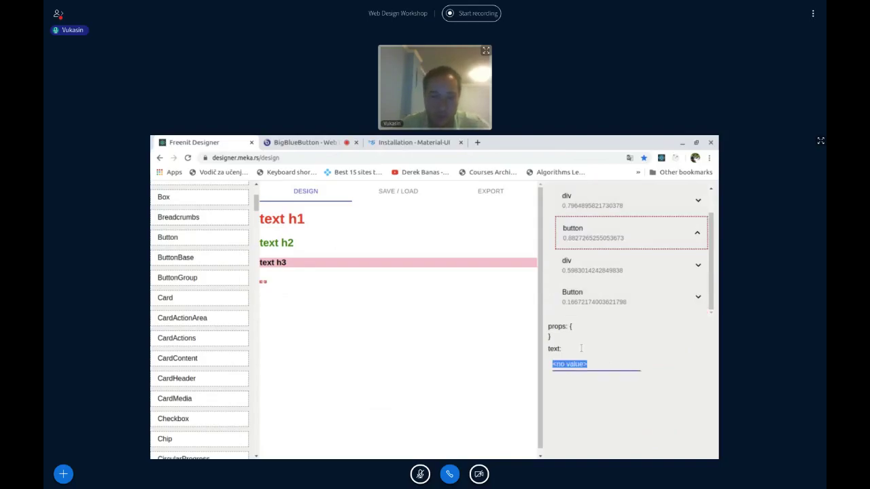
text(tex)
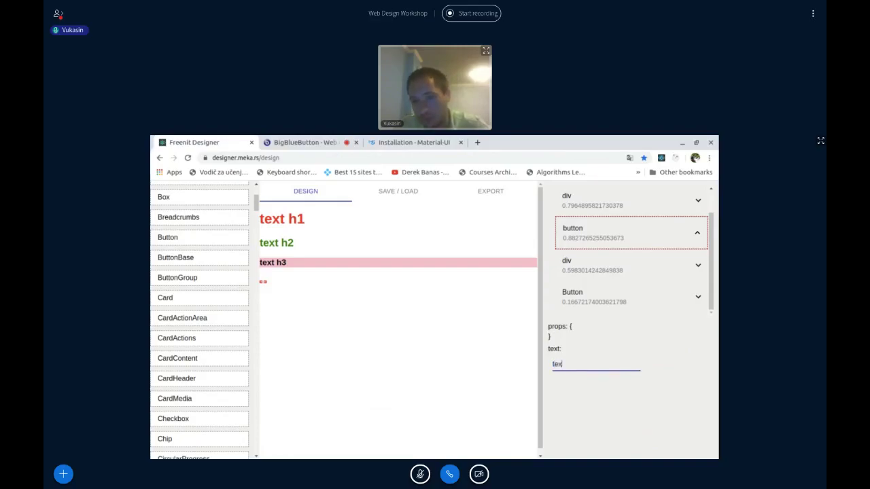
key(BackSpace)
key(BackSpace)
key(BackSpace)
text(regula)
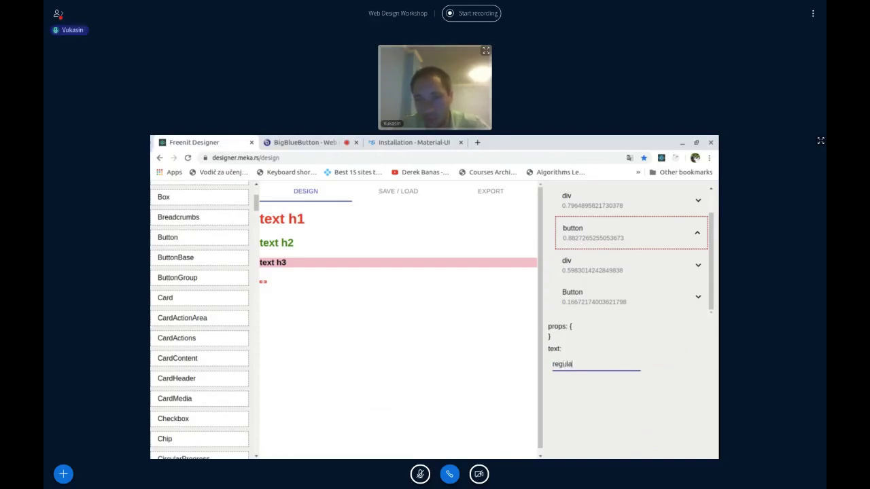
text(r button)
key(Return)
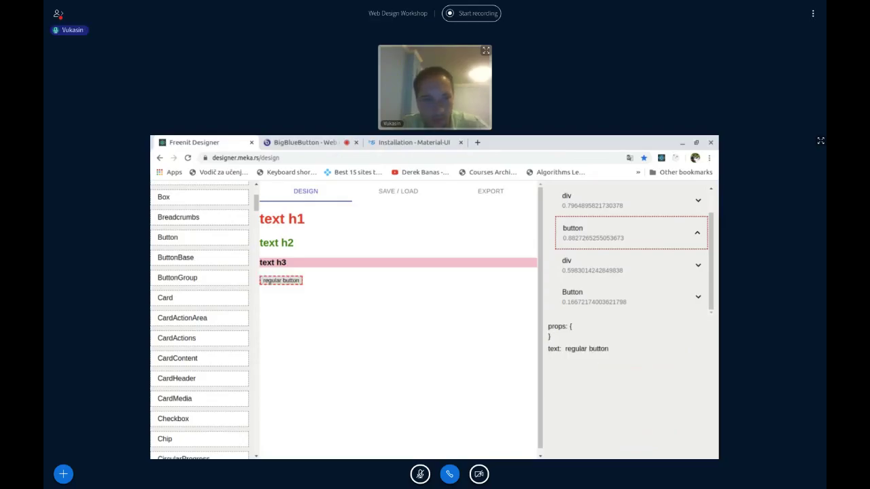
Select the Material-UI Button in the component tree and set its text to MAT UI button
click(575, 299)
click(587, 347)
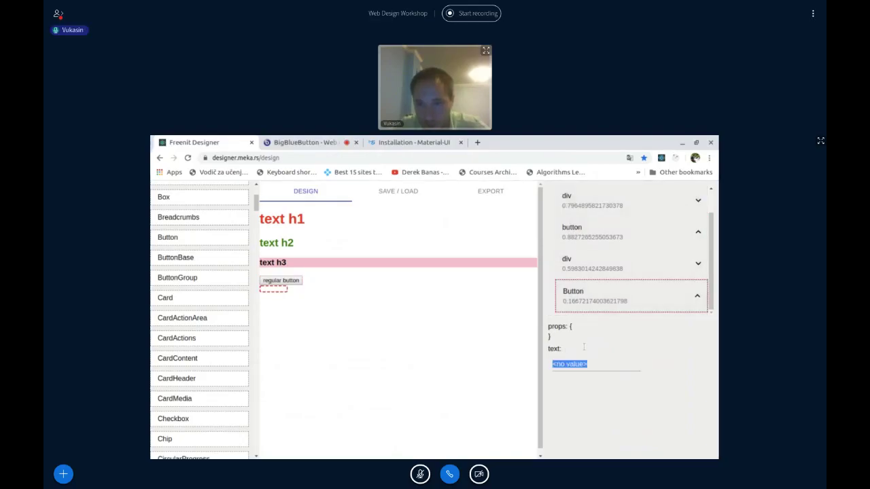
click(572, 363)
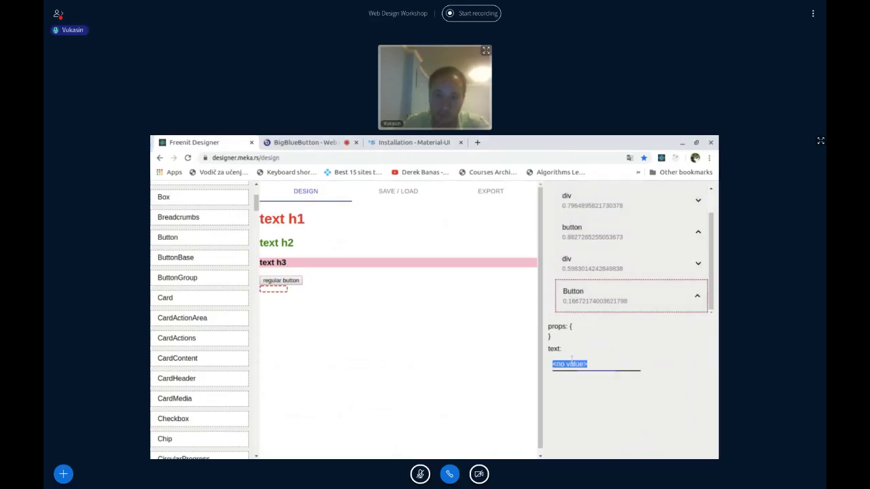
text(MU)
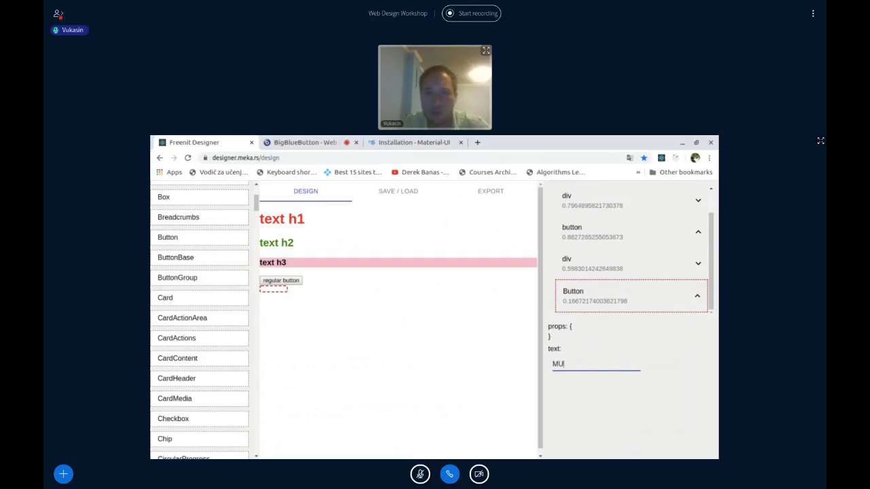
key(BackSpace)
text(A)
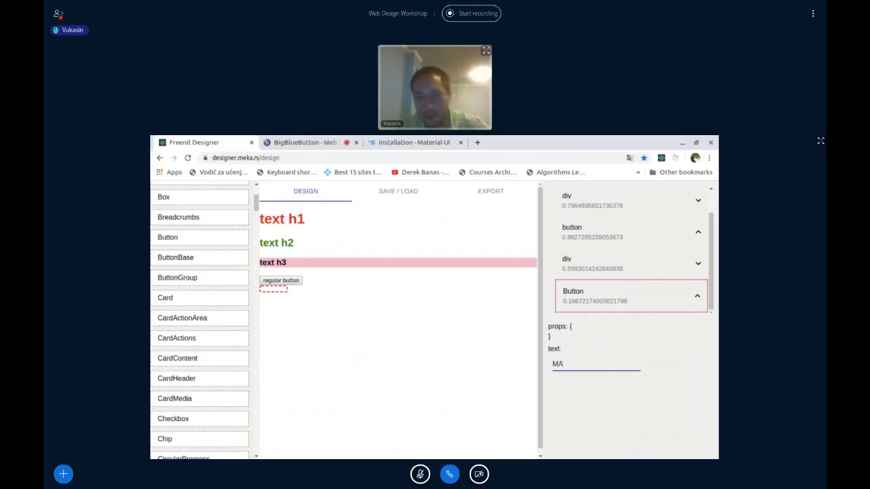
text(T UI)
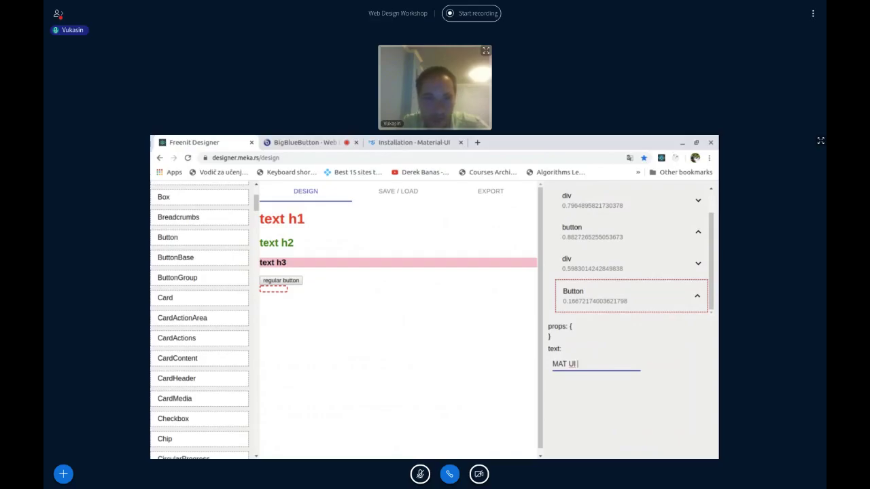
text( button)
key(Return)
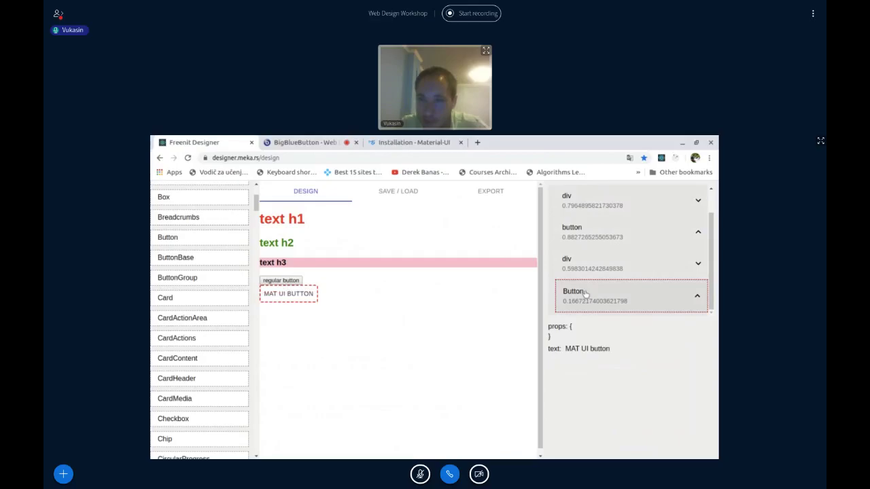
Add an empty object prop named style to the plain HTML button
click(604, 231)
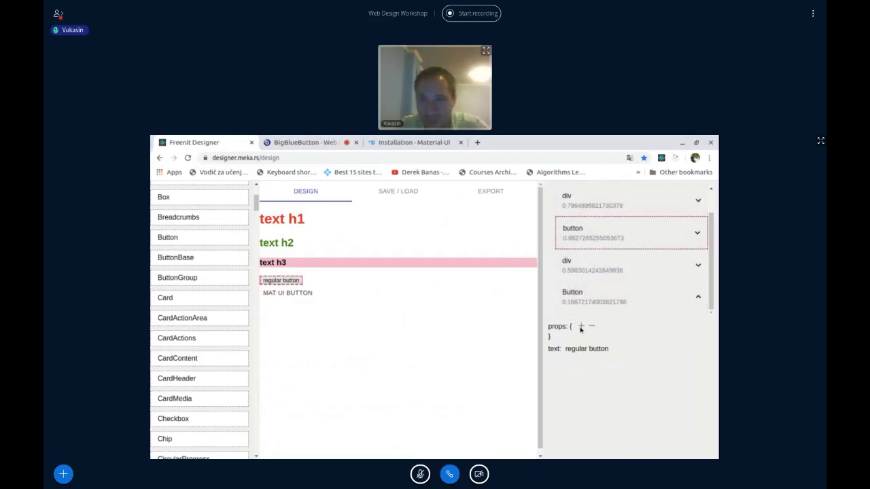
click(580, 327)
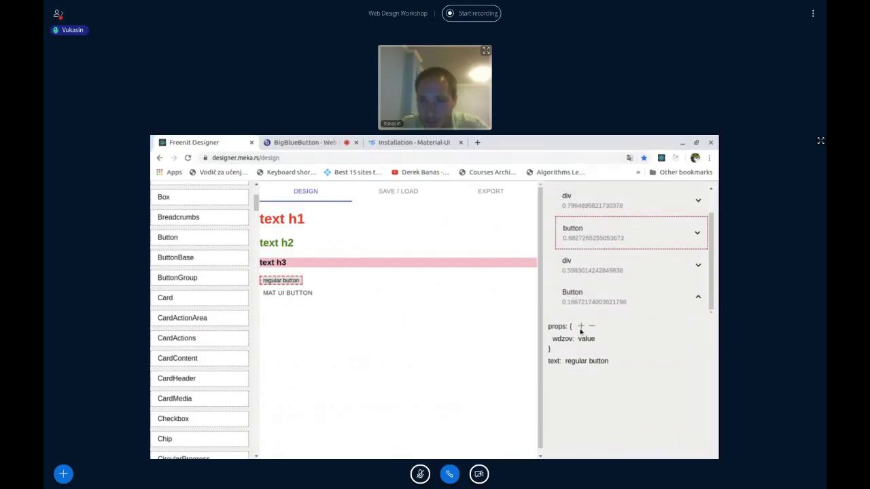
click(563, 338)
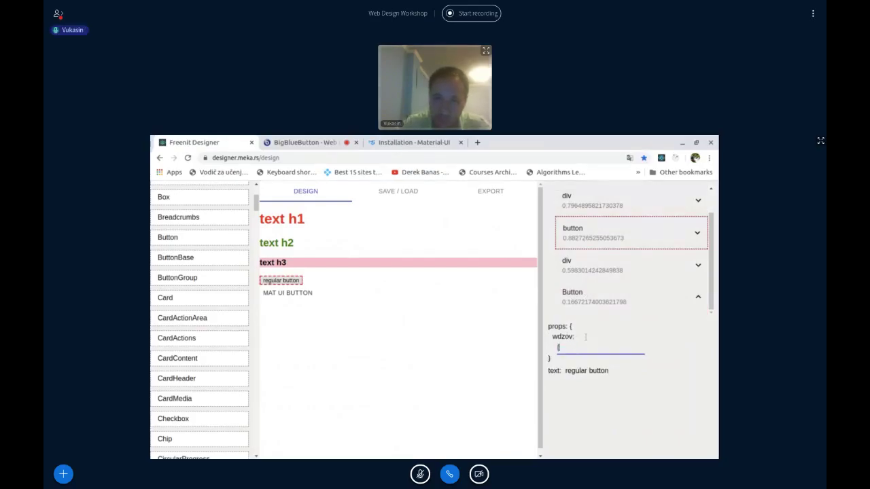
key(Return)
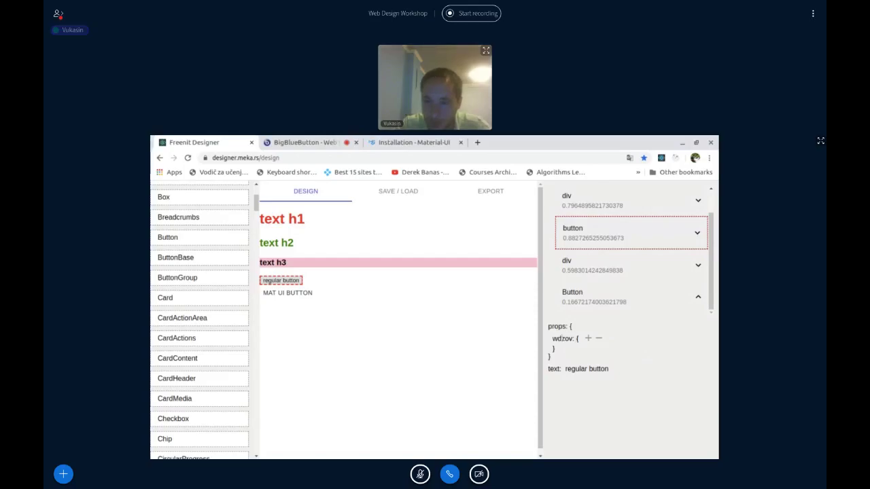
double_click(563, 339)
text(style)
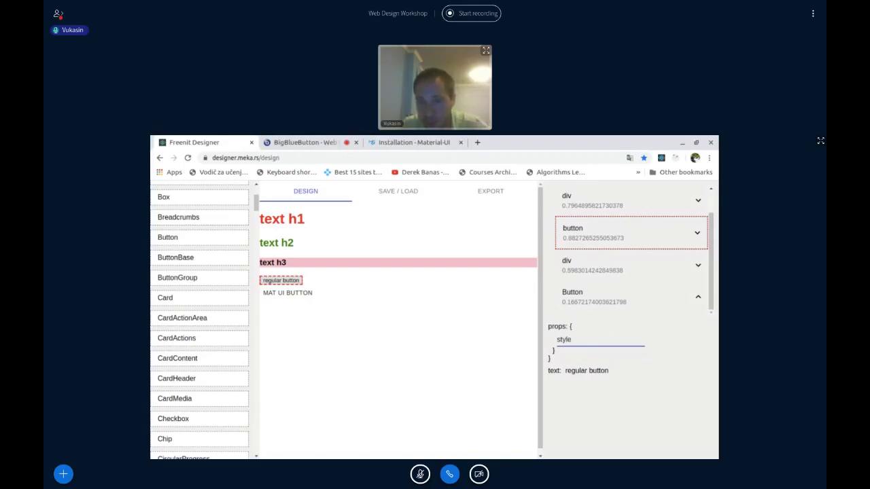
key(Return)
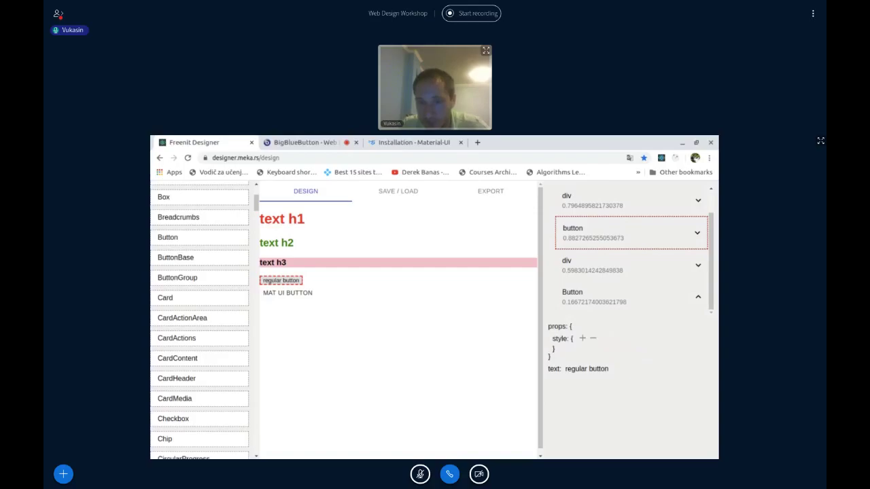
Add a backgroundColor property with the value blue to the plain HTML button's style
click(582, 339)
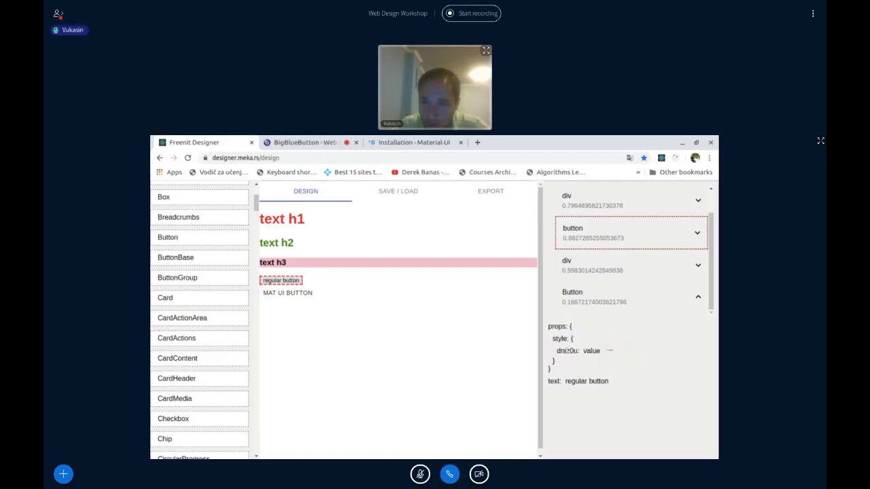
click(592, 351)
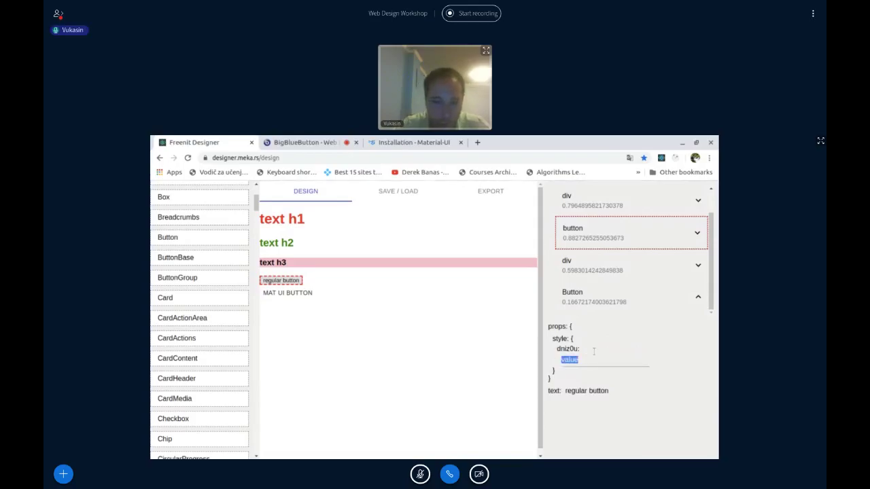
text(blue)
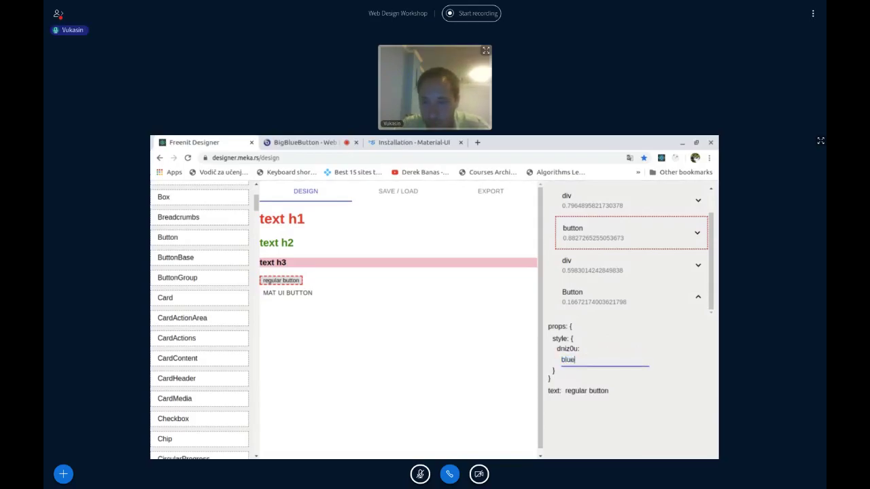
key(Return)
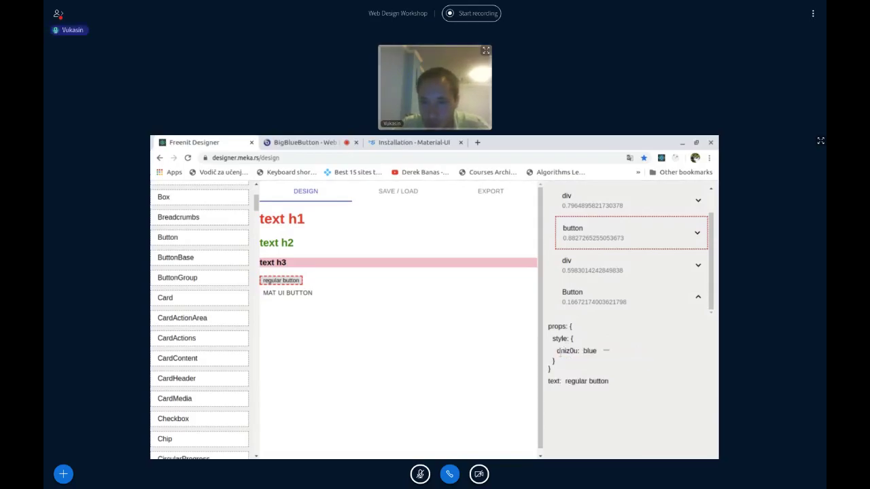
click(559, 351)
text(bac)
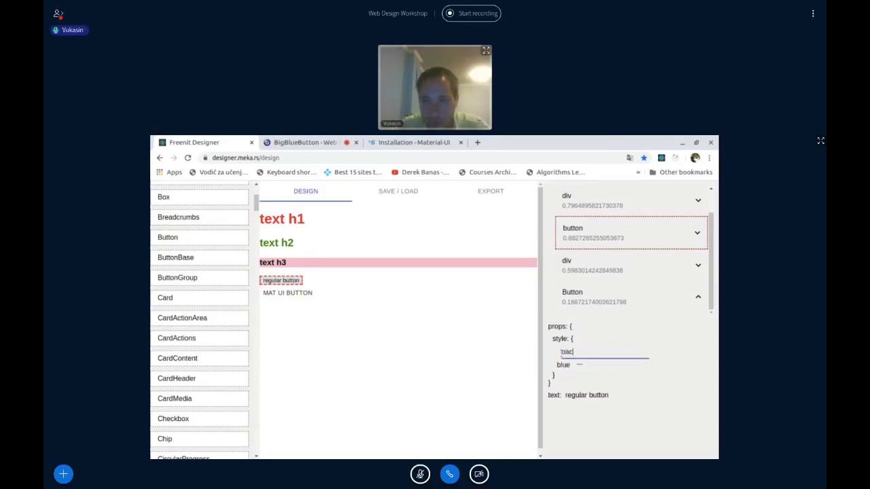
text(kground)
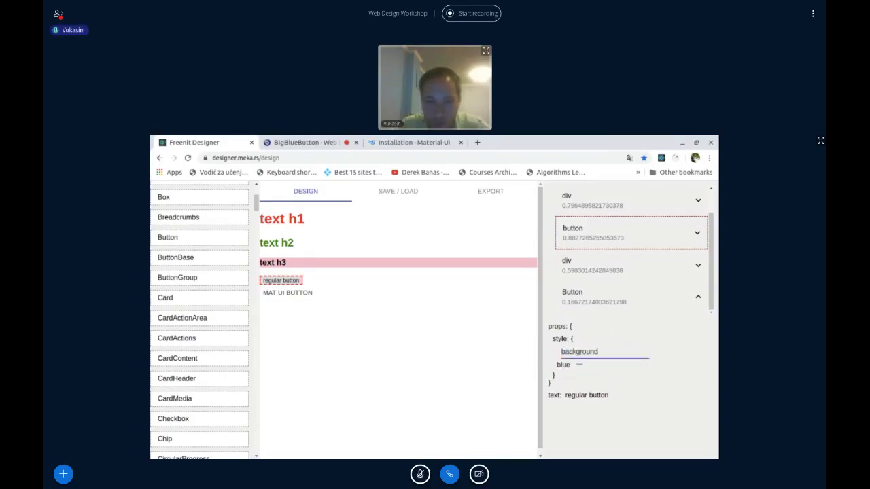
text(Color)
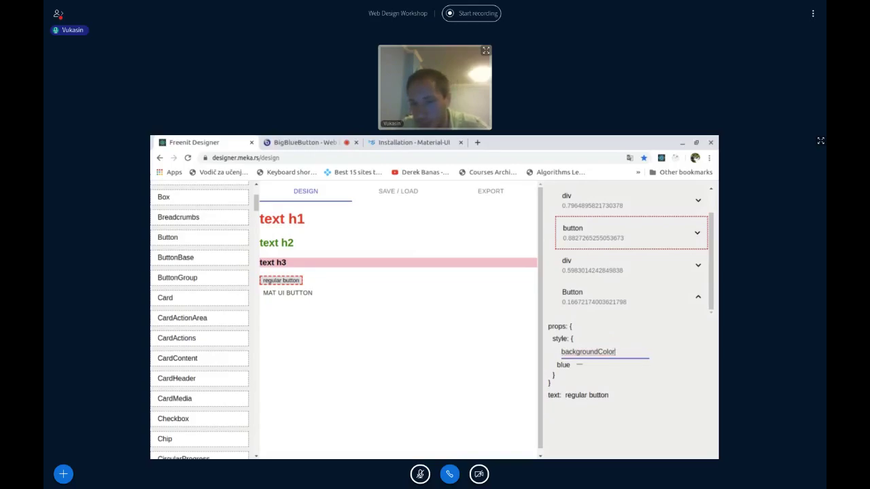
key(Return)
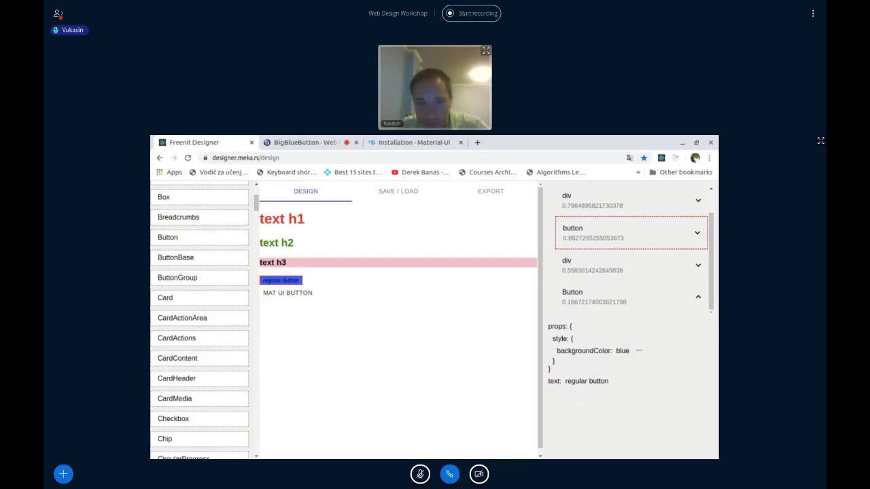
Add a color property with the value white to the plain HTML button's style
click(582, 339)
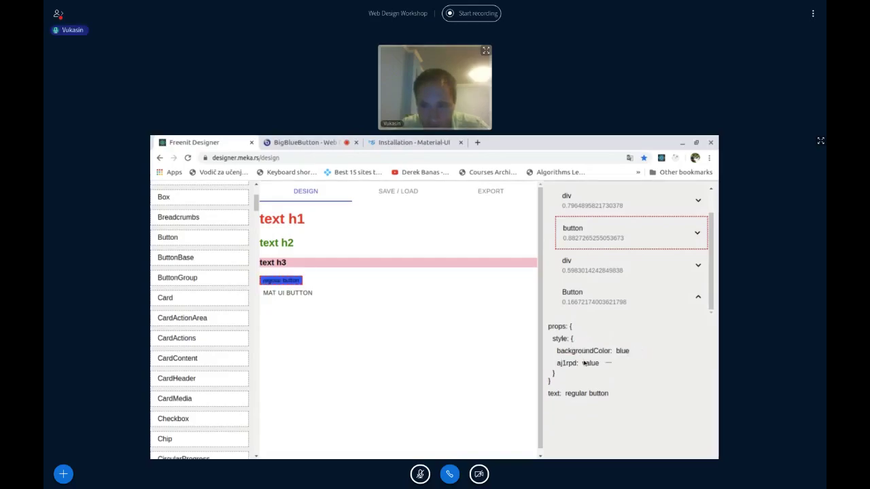
click(594, 364)
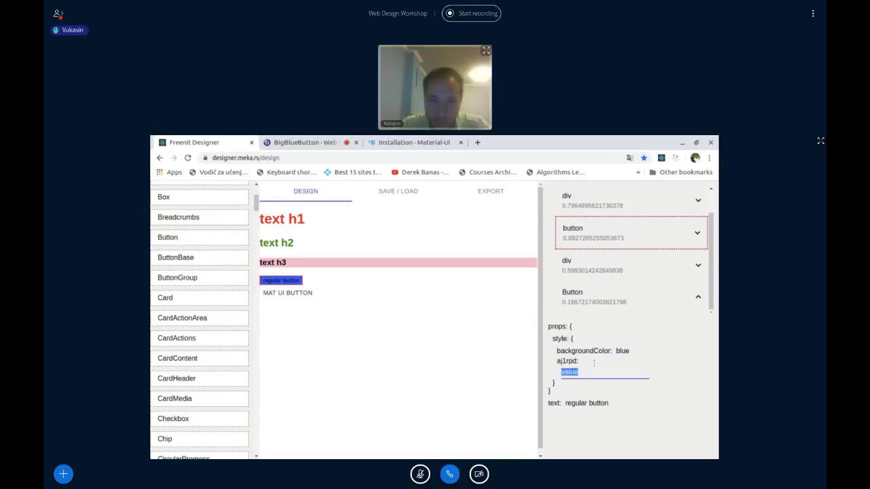
text(white)
key(Return)
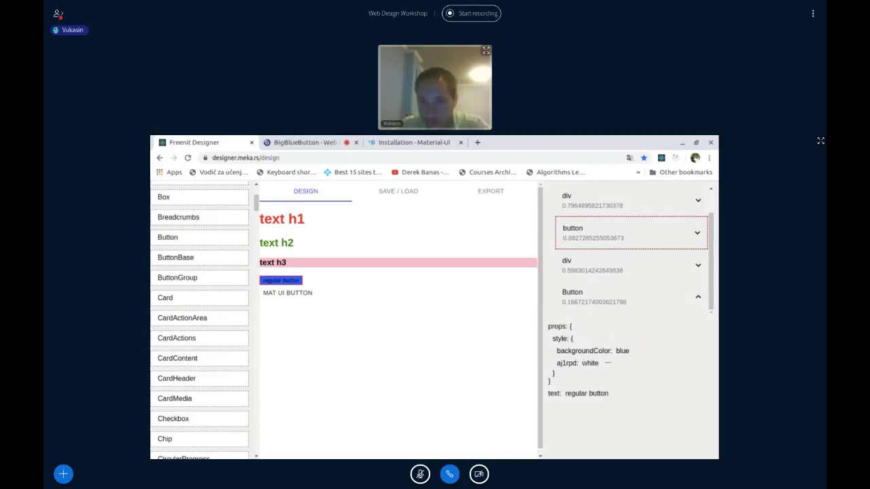
click(564, 363)
text(colo)
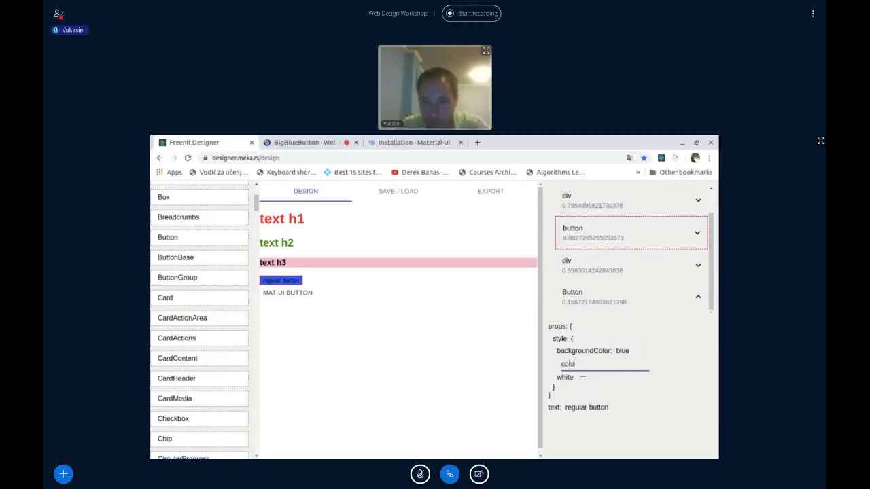
text(r)
key(Return)
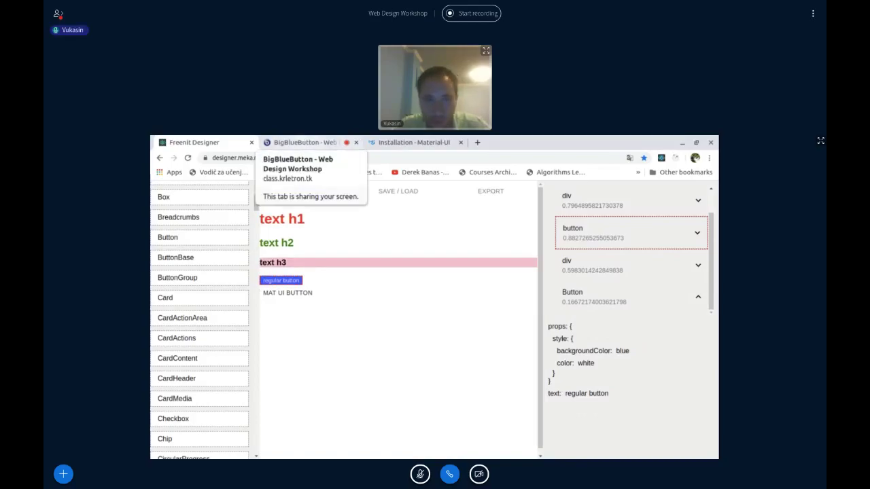
Check the workshop chat in BigBlueButton, and return to Freenit Designer to select the Material-UI Button in the component tree
click(301, 144)
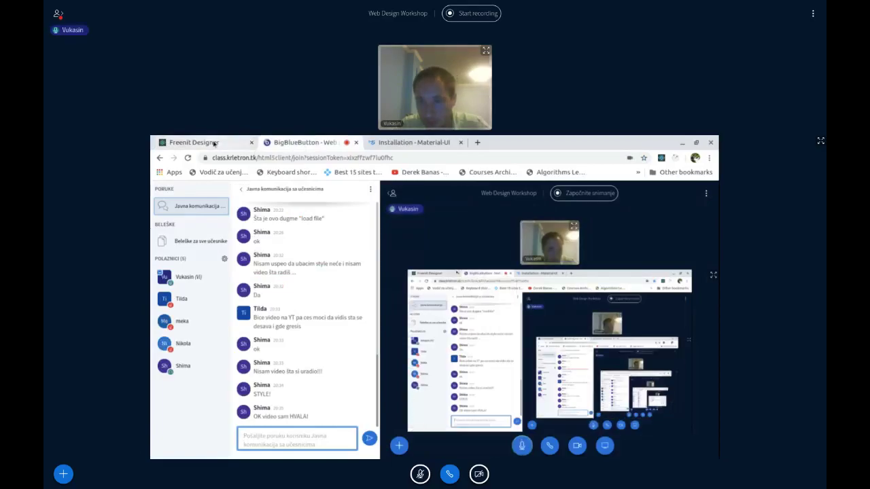
key(ctrl+Page_Up)
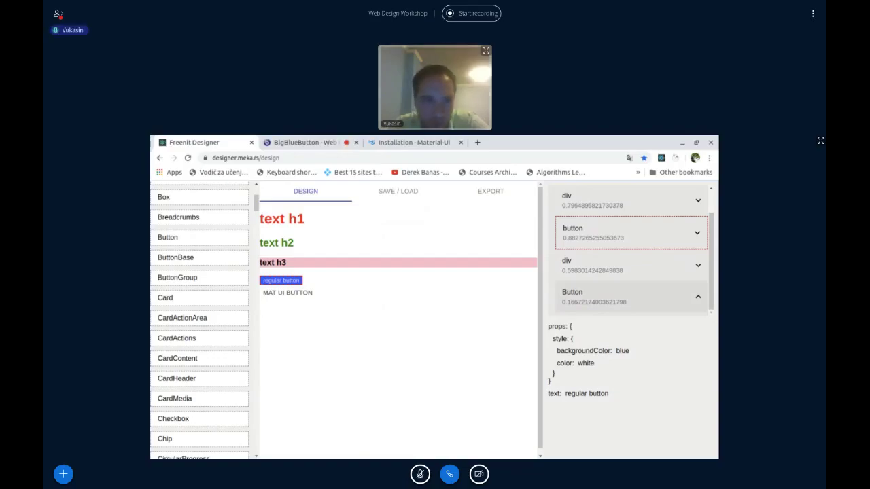
click(584, 296)
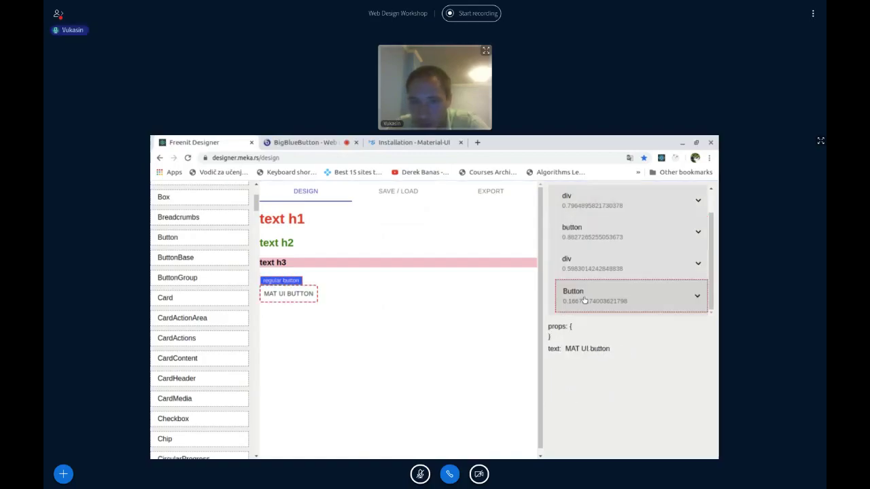
mouse_move(584, 327)
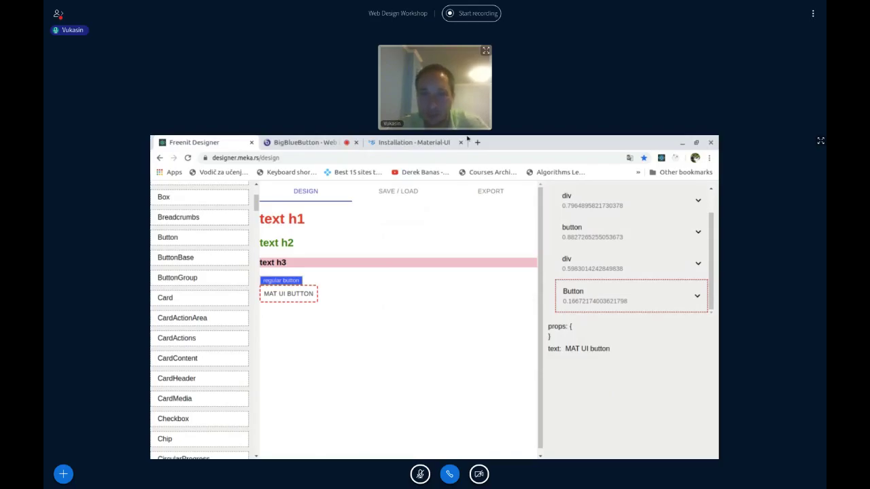
Close the Material-UI installation page and search Google for button material ui
click(460, 142)
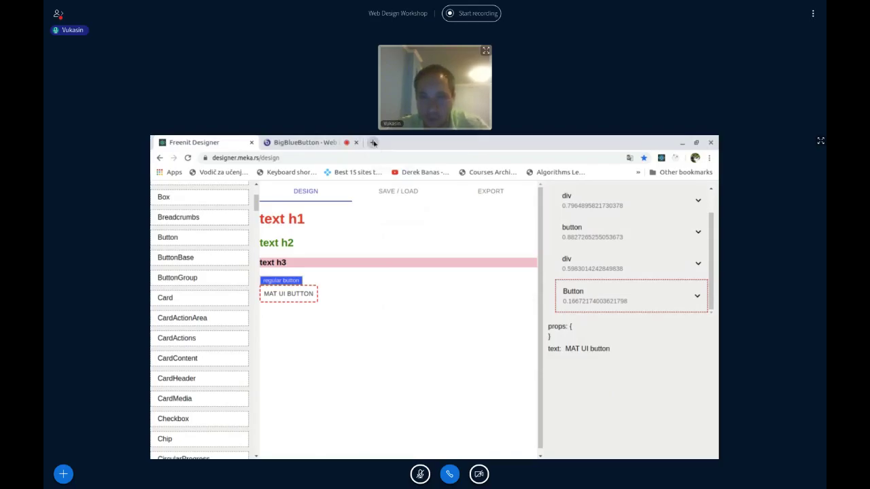
click(373, 143)
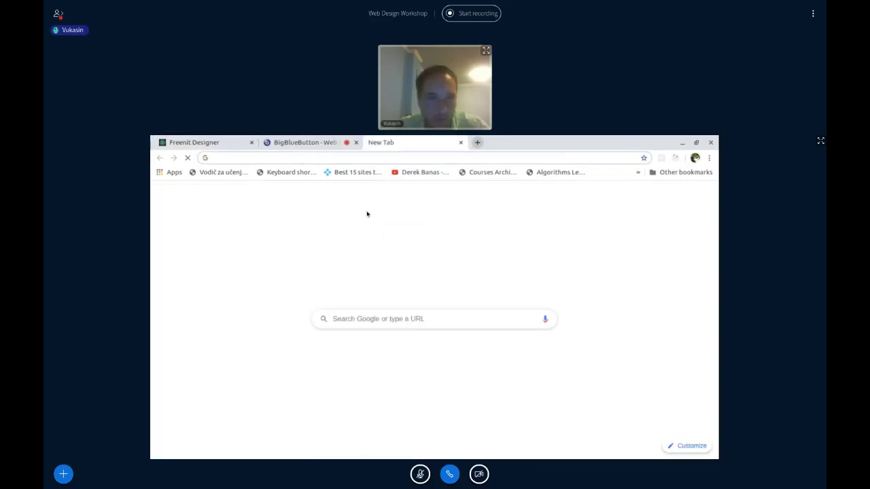
click(353, 314)
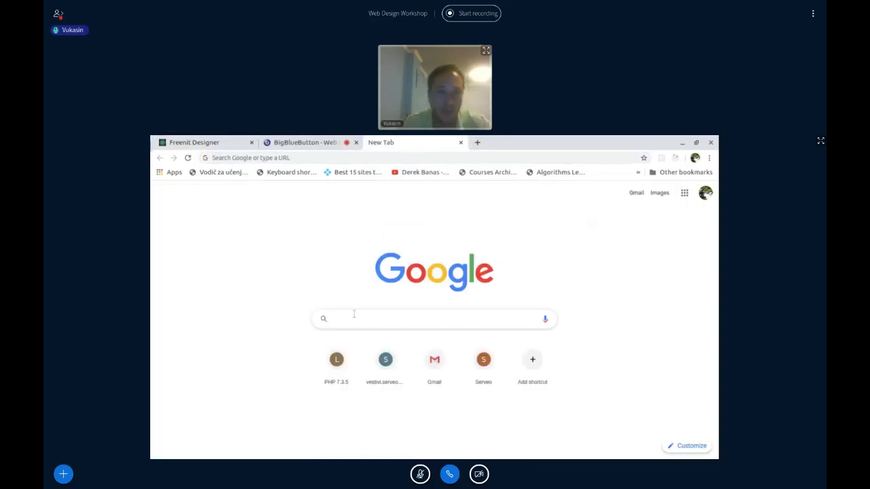
text(butto)
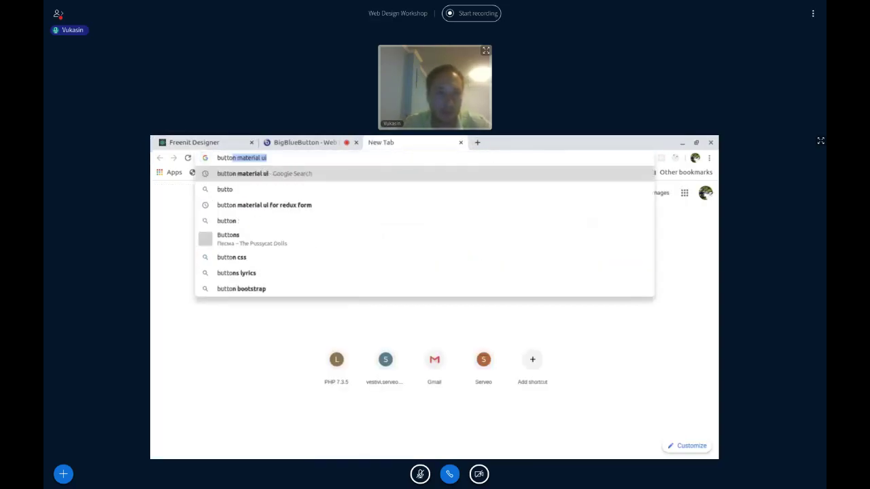
text(nn)
key(Right)
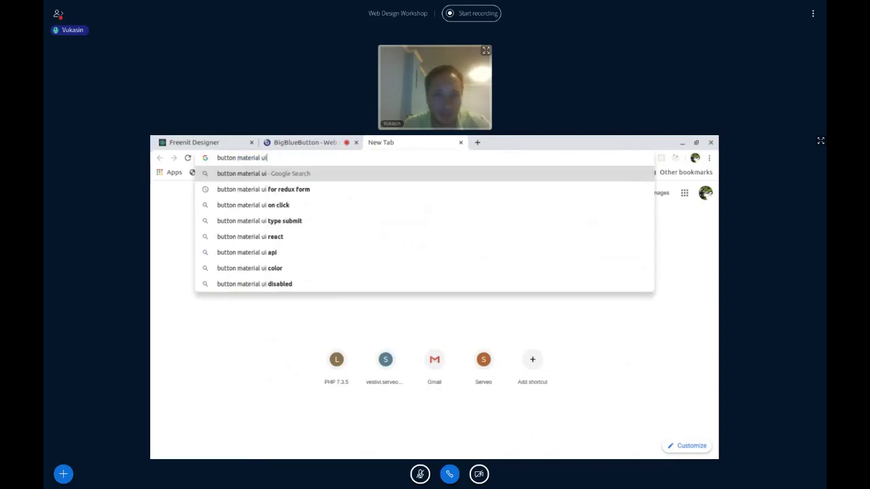
key(Return)
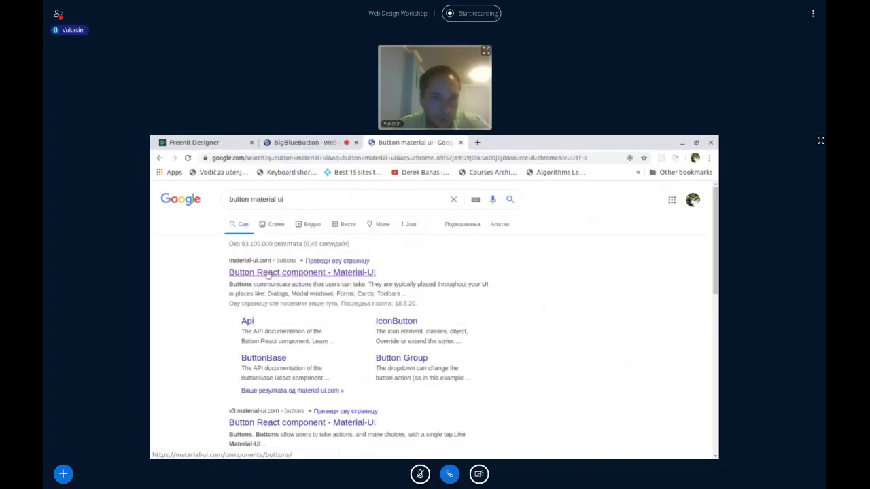
Open the Material-UI Button documentation, expand the full Contained Buttons source code, and select the color value primary in it
click(269, 273)
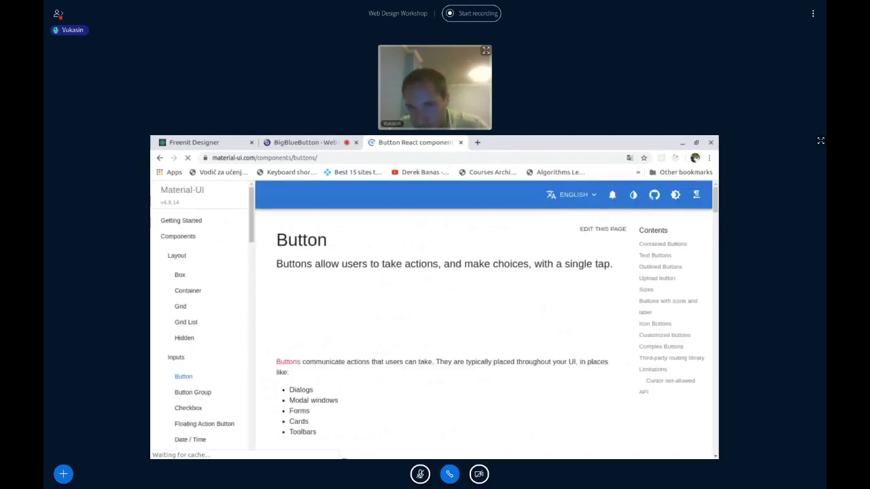
drag(716, 209, 715, 221)
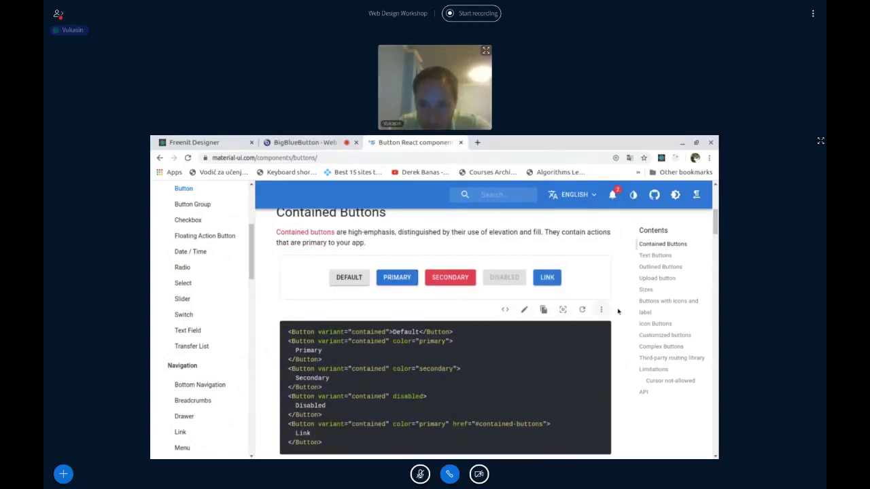
click(504, 311)
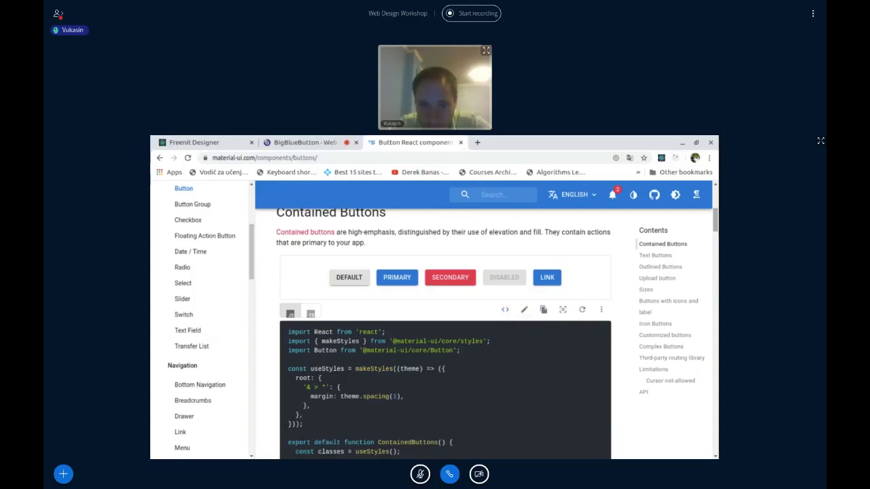
scroll(660, 271, down, 1)
scroll(374, 318, down, 2)
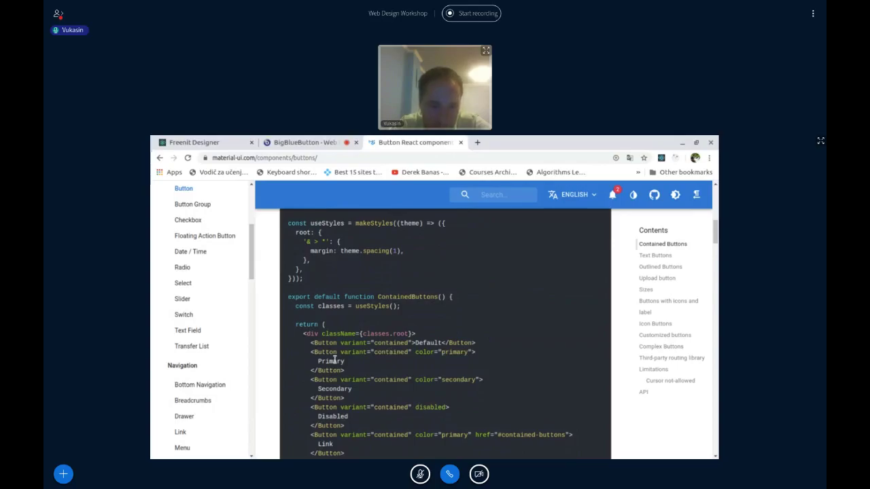
double_click(453, 354)
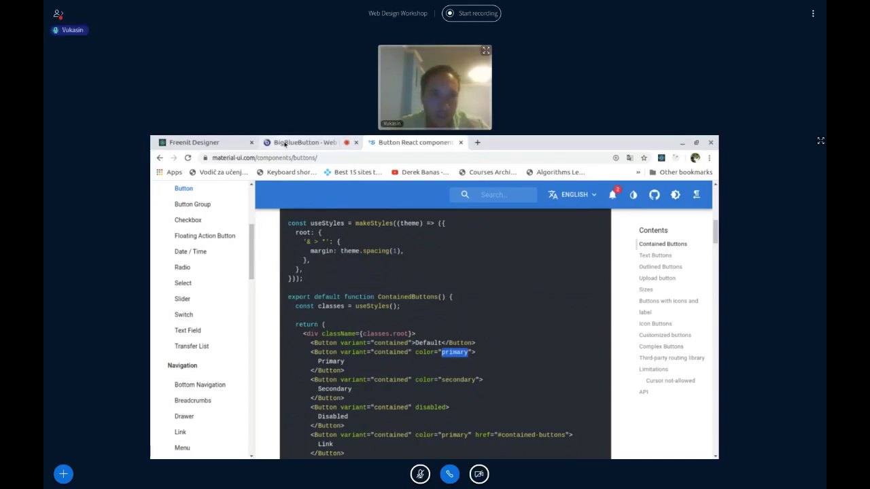
Switch back to Freenit Designer and add a prop with the value primary to the Material-UI Button
click(194, 142)
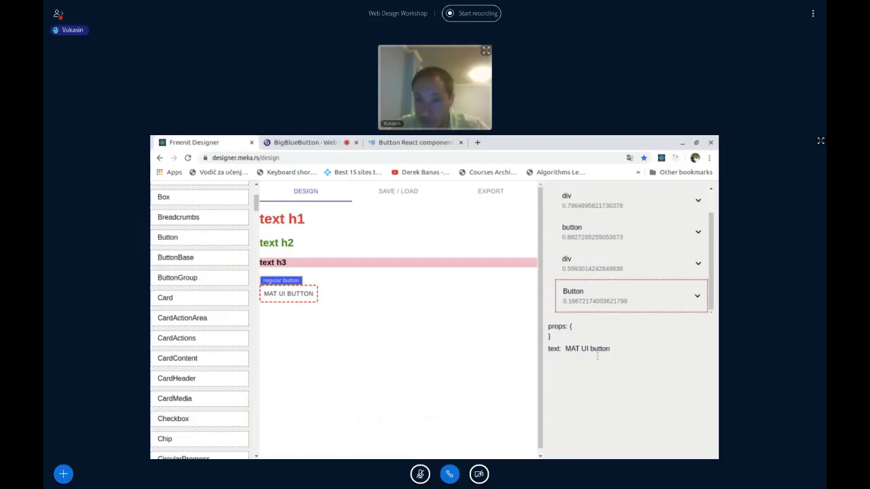
mouse_move(578, 329)
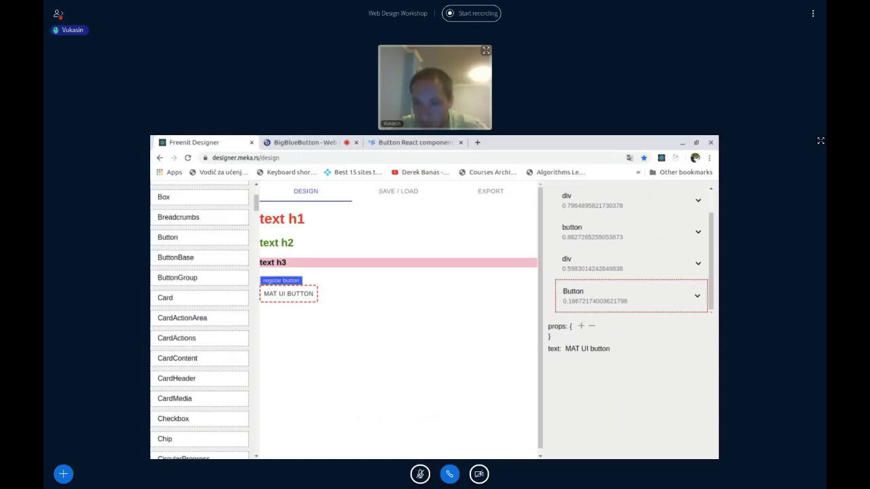
click(581, 327)
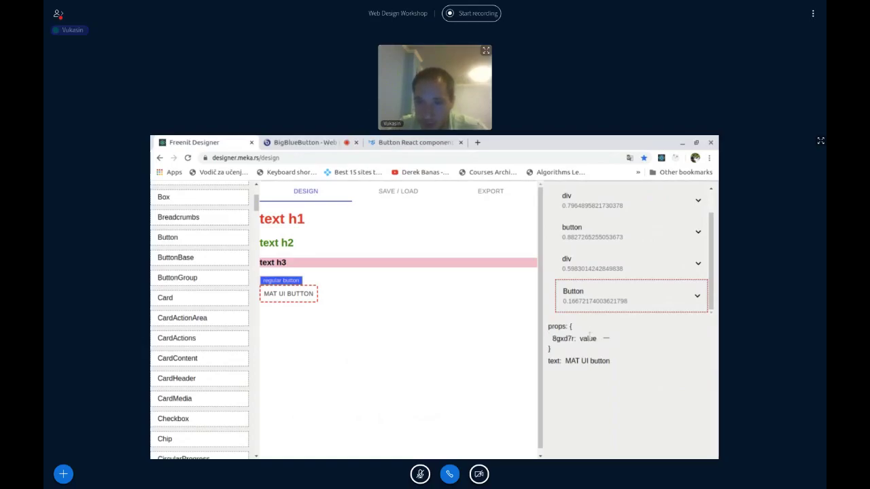
click(588, 337)
text(primary)
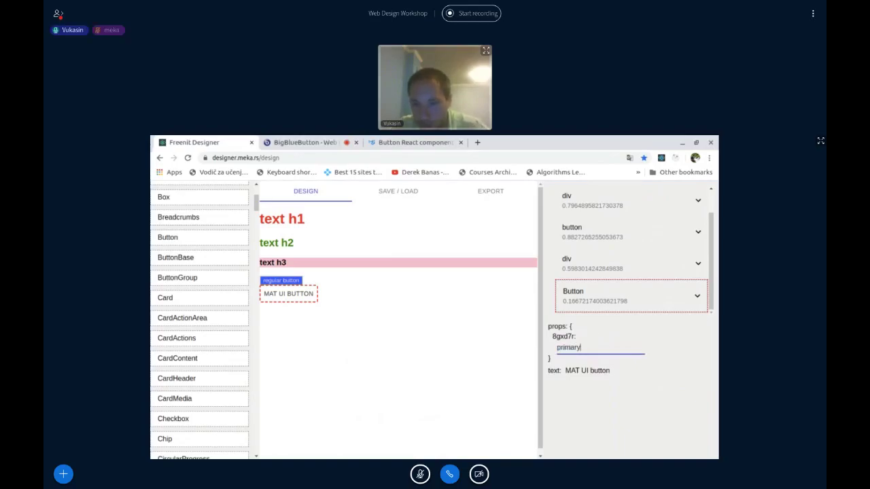
key(Return)
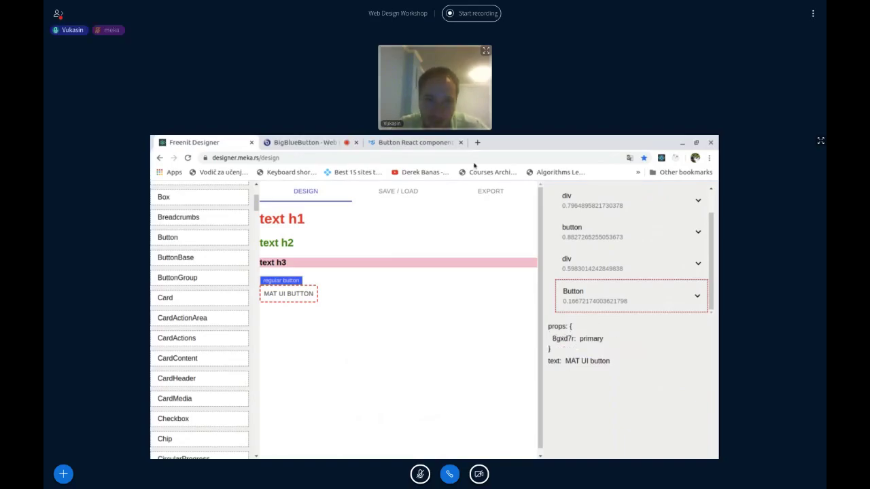
Copy the attribute name color from the documentation's primary button example and use it as the name of the Button's primary prop
click(414, 142)
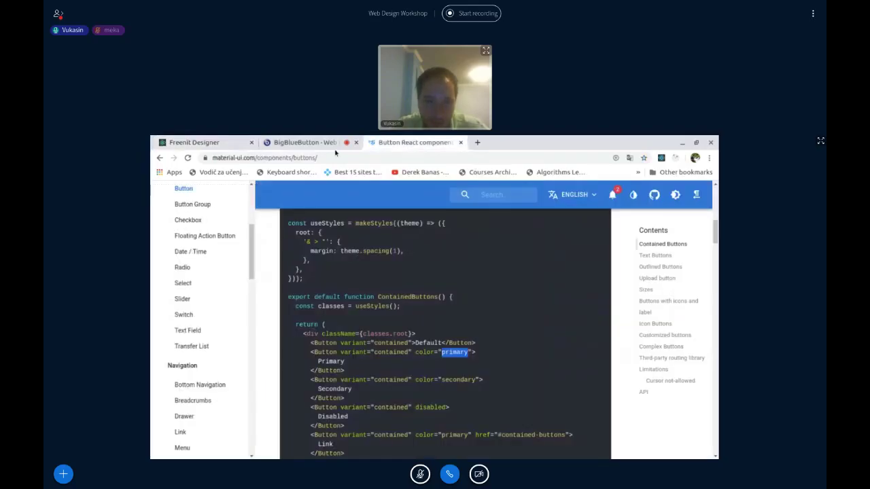
double_click(425, 353)
key(ctrl+c)
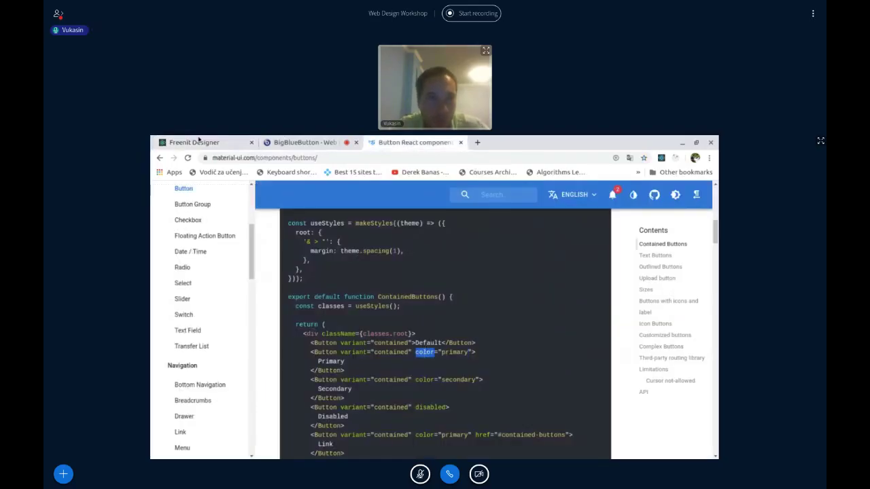
click(199, 140)
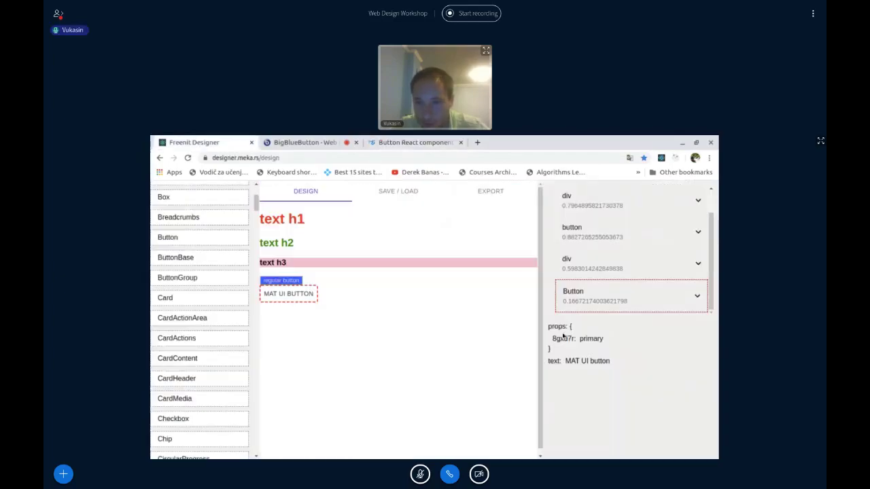
double_click(561, 338)
key(ctrl+v)
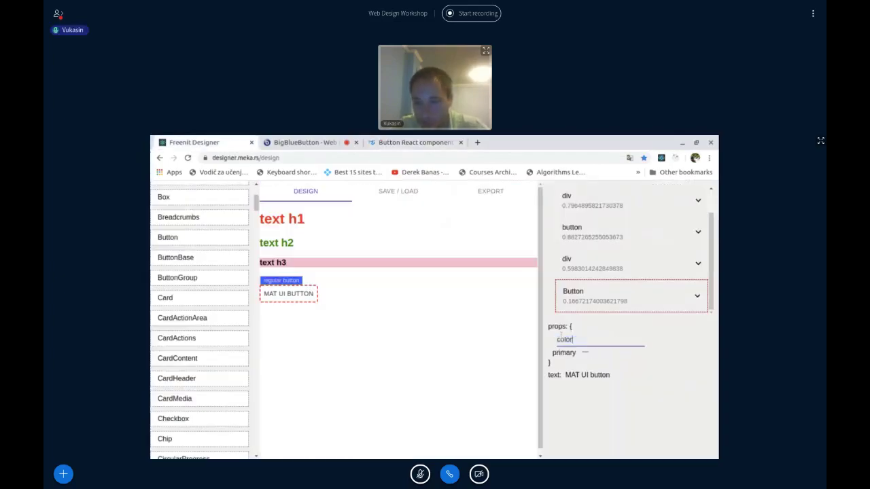
key(Return)
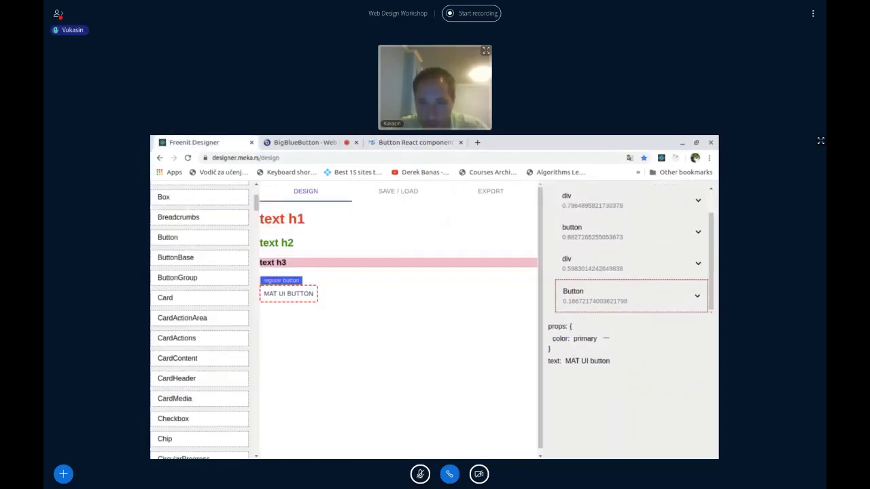
Add a second prop to the Material-UI Button with the value contained, taken from the documentation example
click(581, 327)
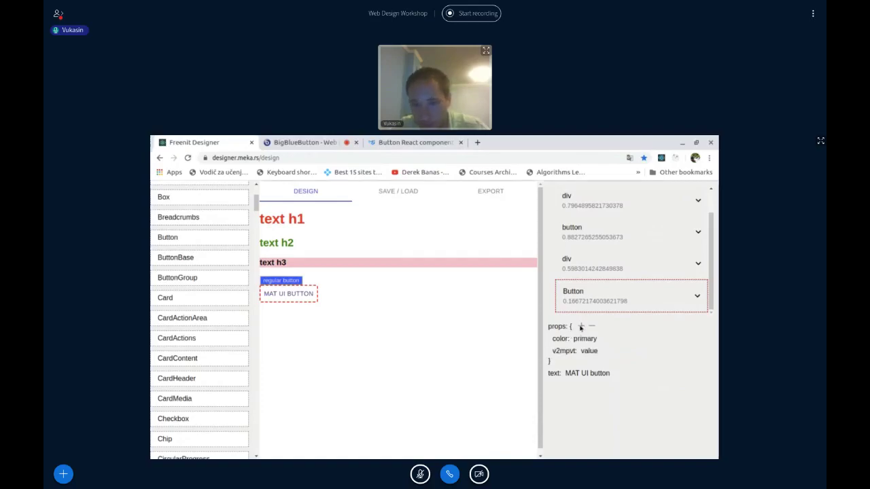
click(400, 144)
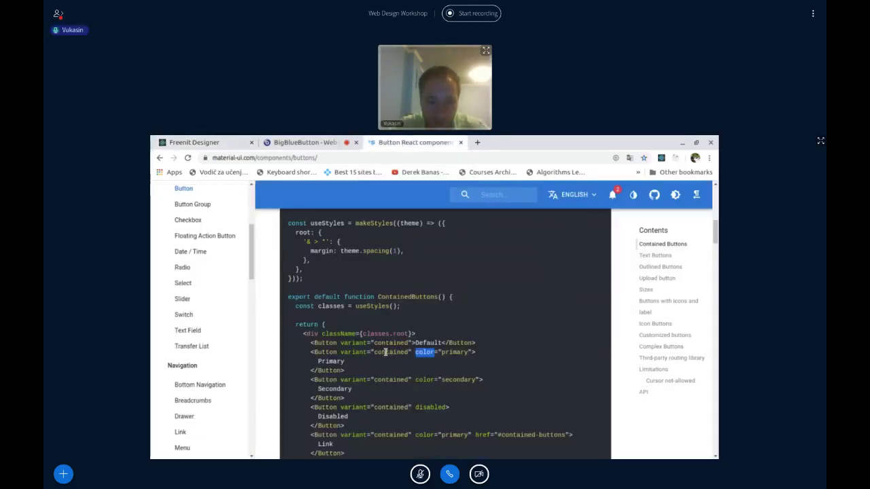
double_click(385, 352)
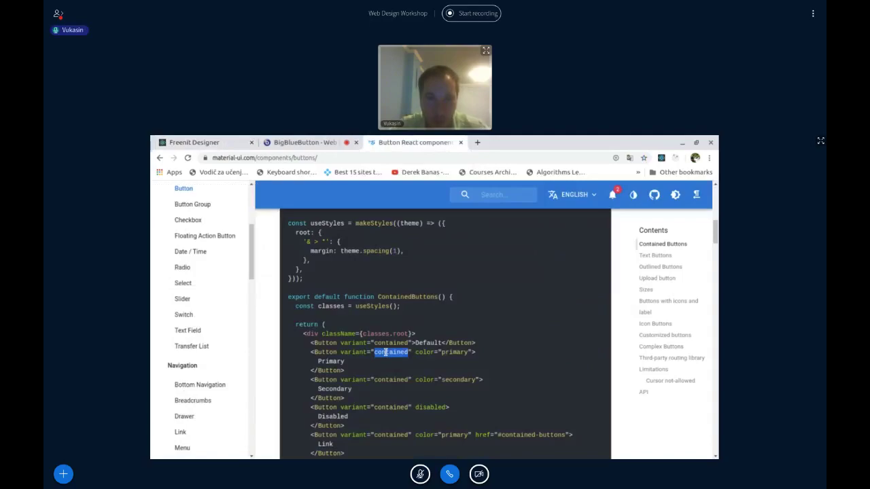
click(204, 144)
click(571, 359)
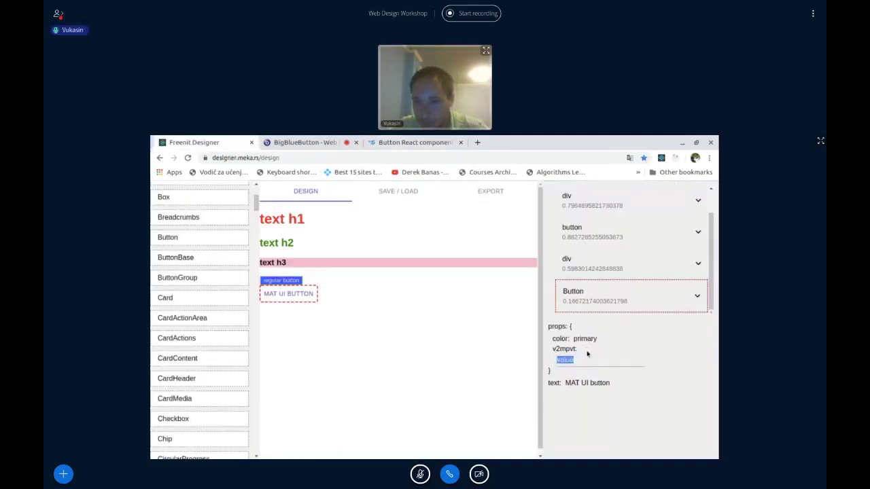
double_click(566, 360)
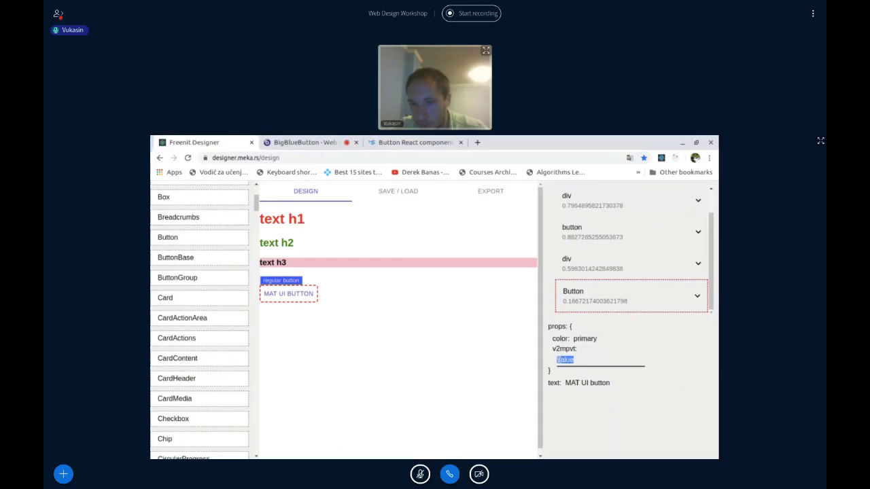
click(558, 360)
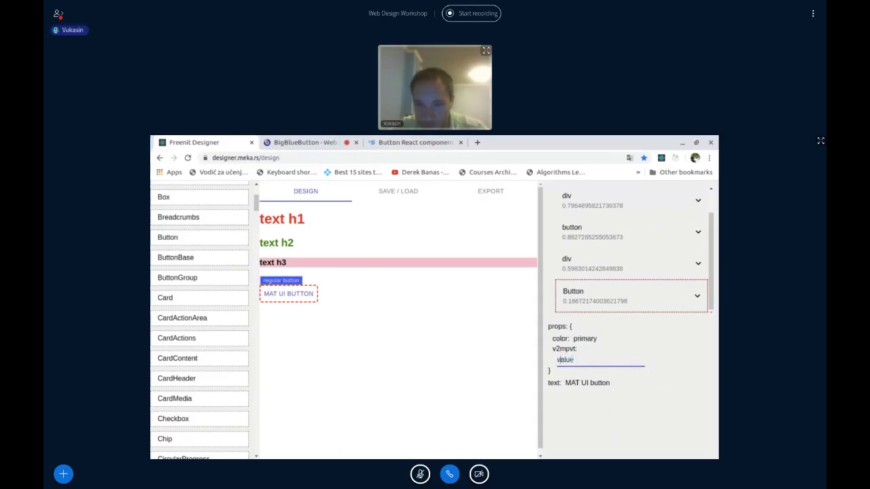
double_click(558, 360)
text(contained)
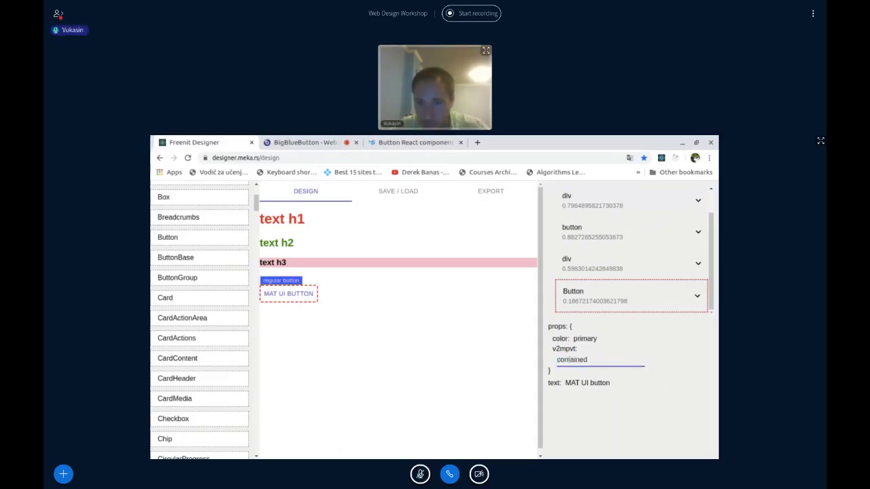
key(Return)
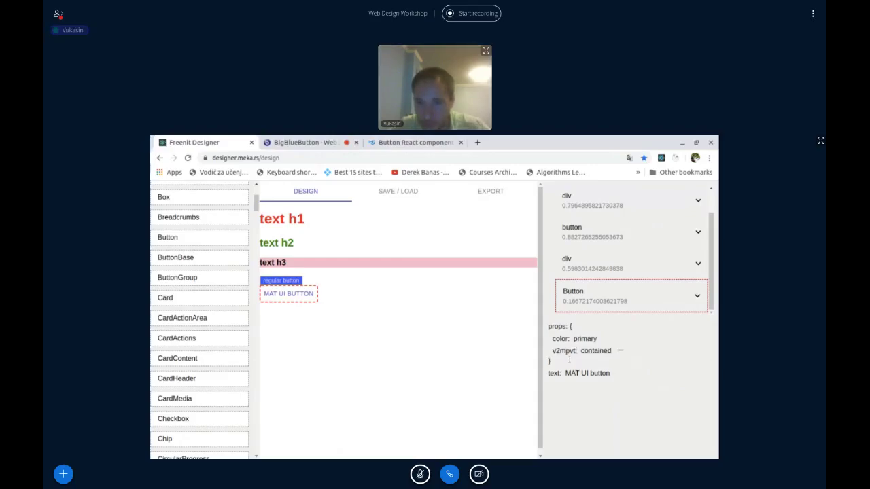
Check the attribute name in the documentation example and rename the Button's contained prop to variant
click(413, 144)
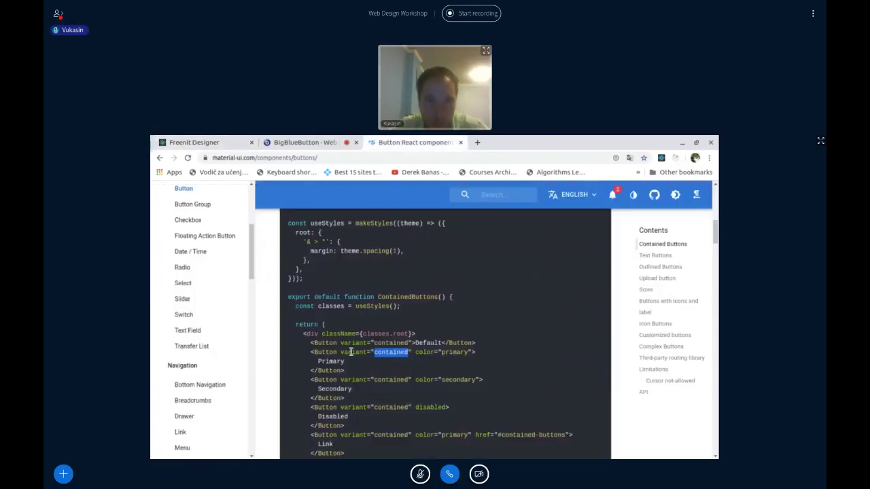
click(204, 144)
click(567, 351)
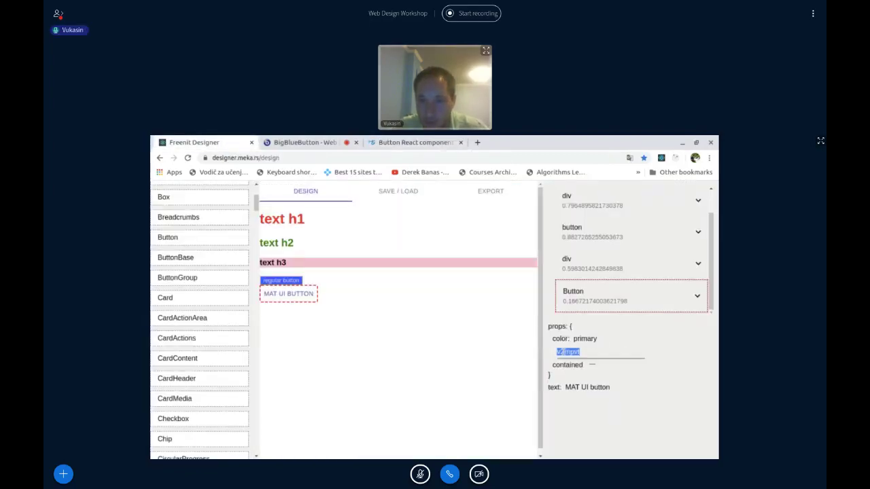
text(variant)
key(Return)
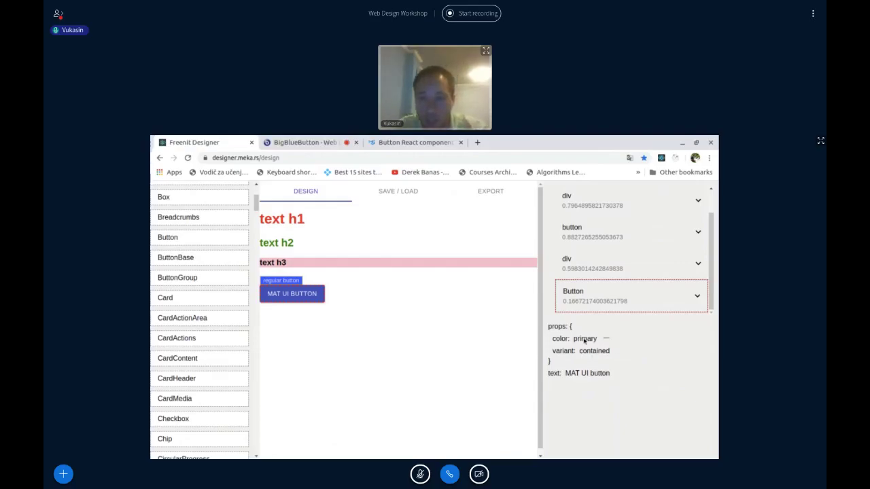
Add a third prop named style to the Material-UI Button with an empty object {} as its value
mouse_move(580, 328)
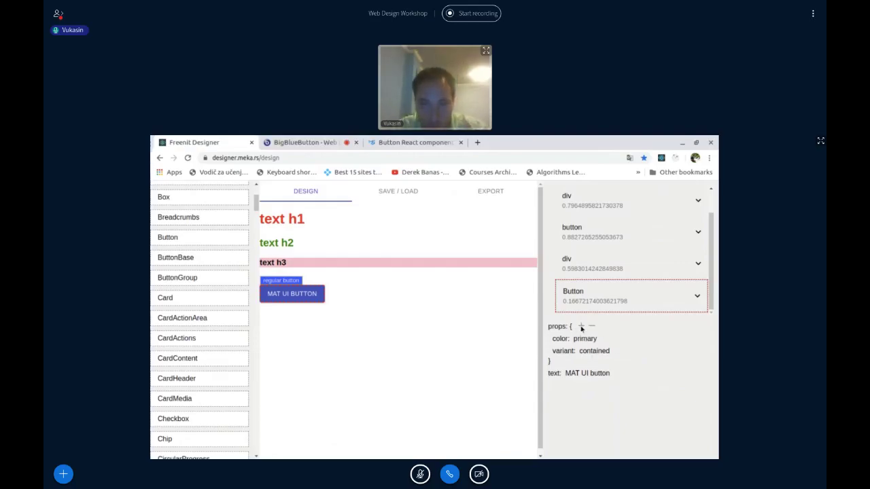
click(582, 328)
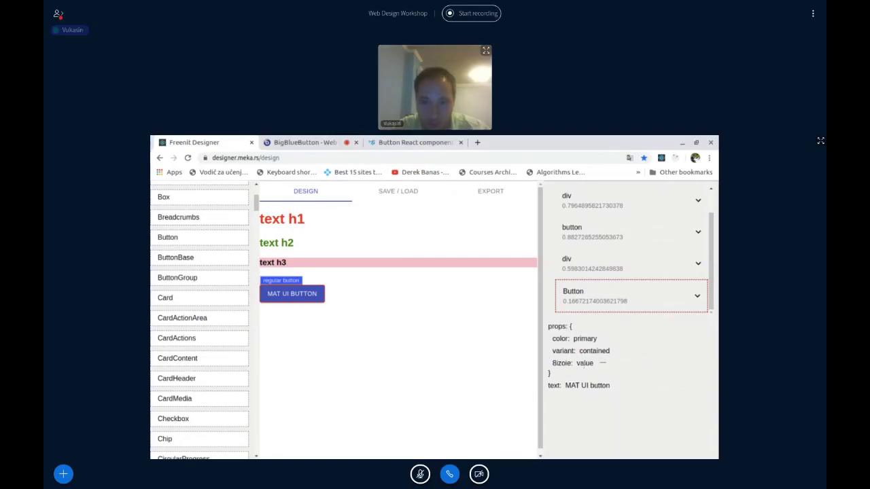
click(583, 362)
key(BackSpace)
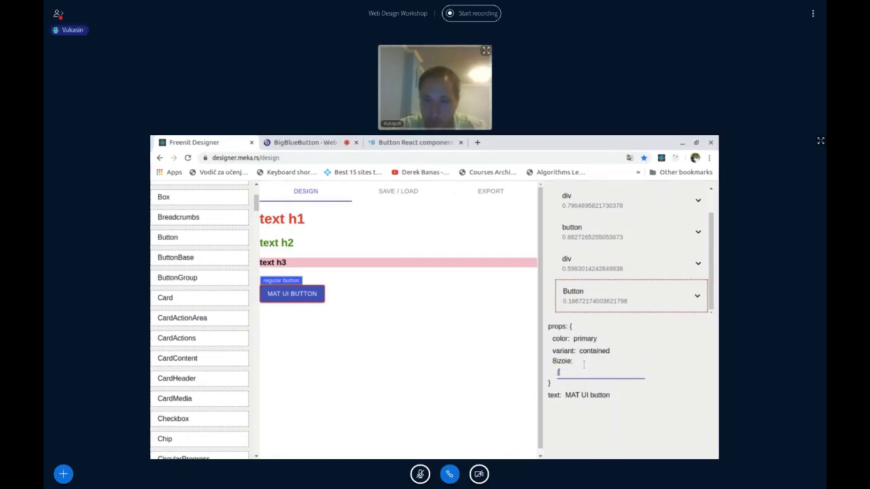
text({})
key(Return)
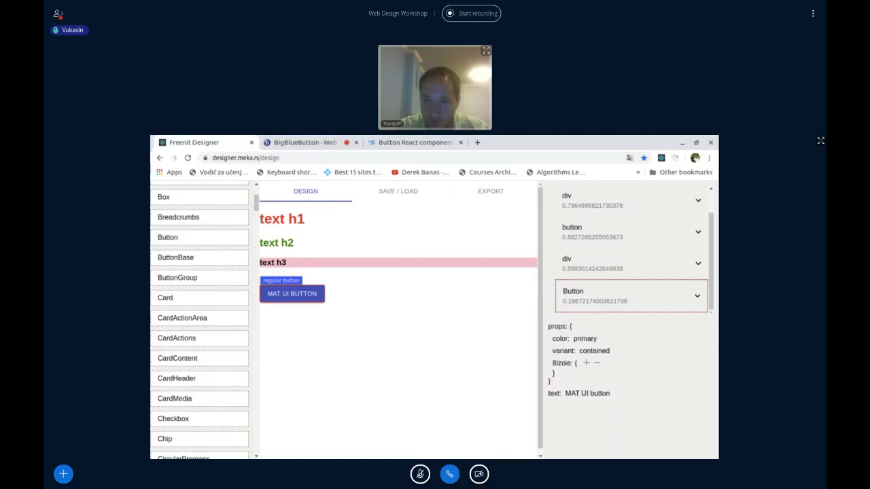
click(563, 363)
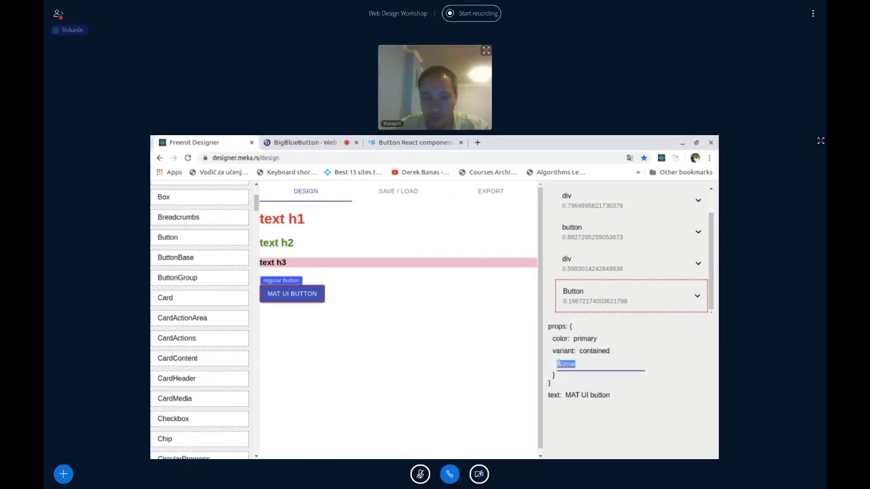
text(style)
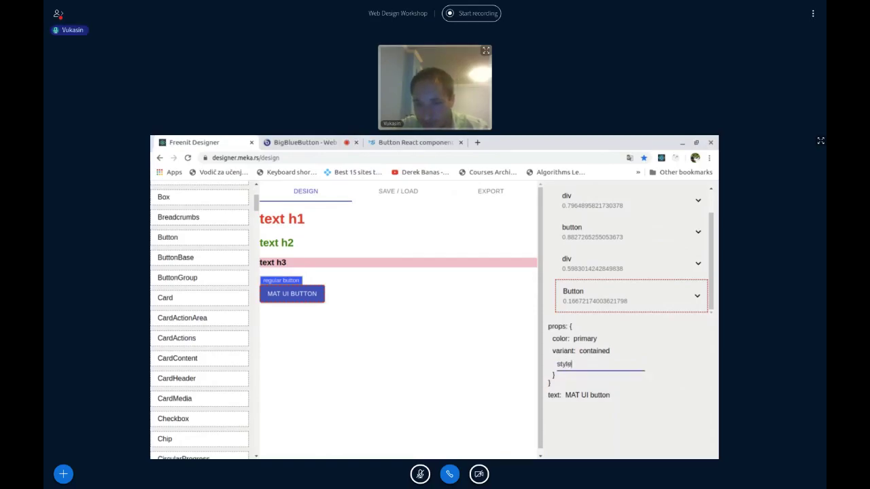
key(Return)
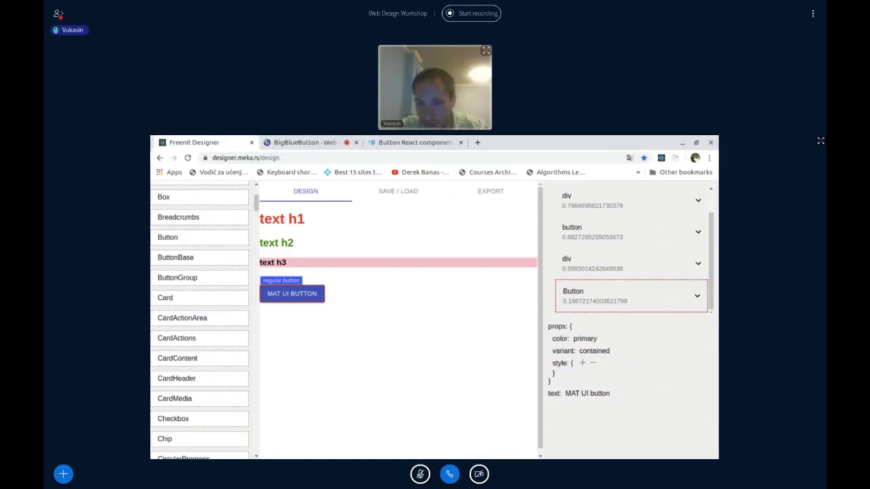
Add a color property with the value pink to the style object of the Material-UI Button
click(582, 363)
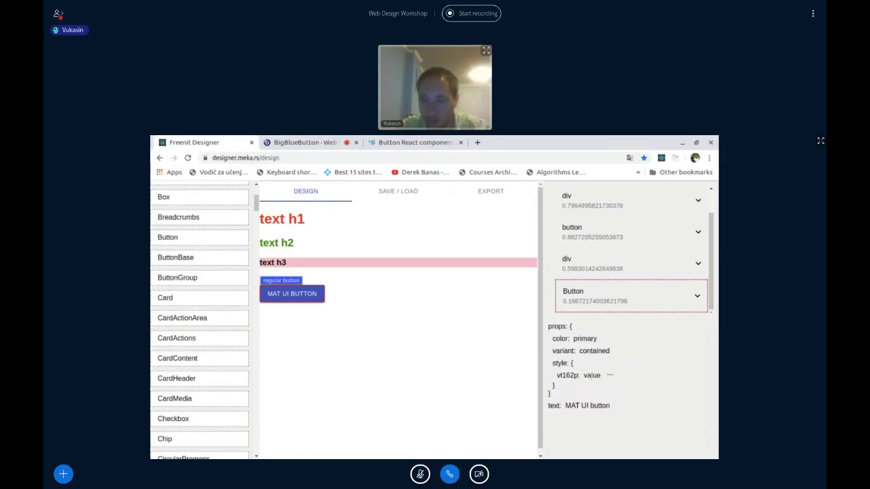
click(592, 376)
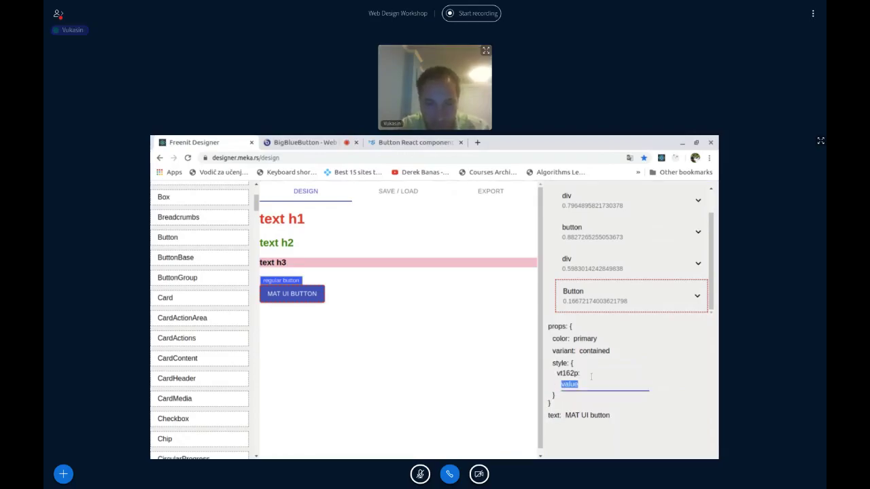
text(pink)
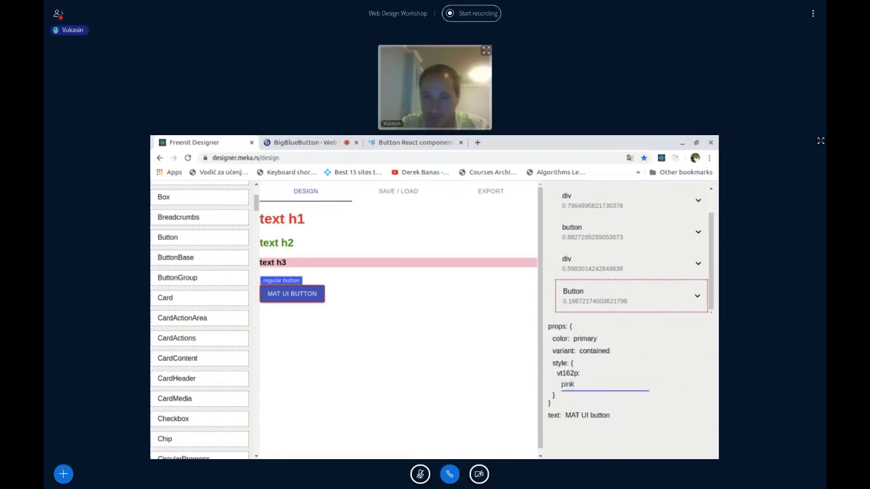
key(Return)
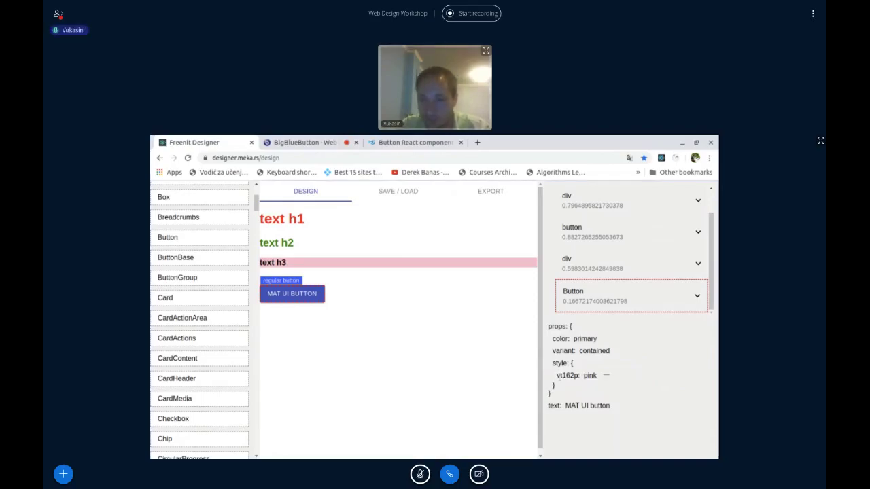
click(564, 375)
text(colo)
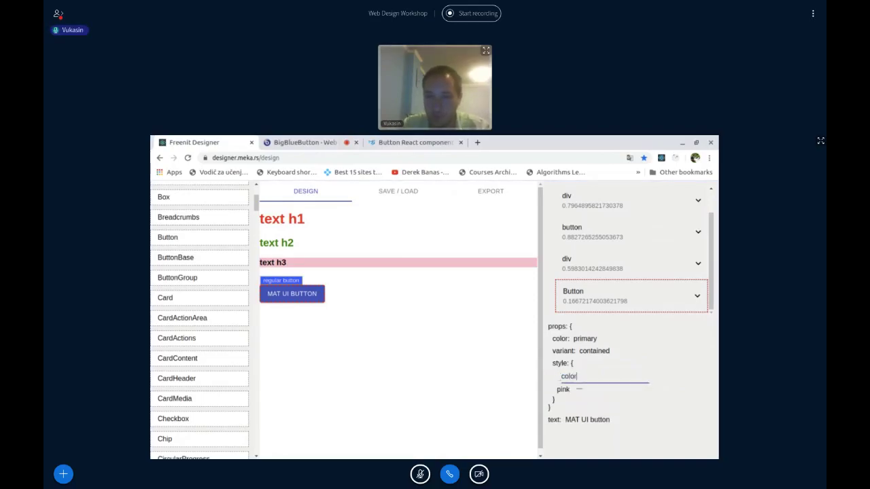
text(r)
key(Return)
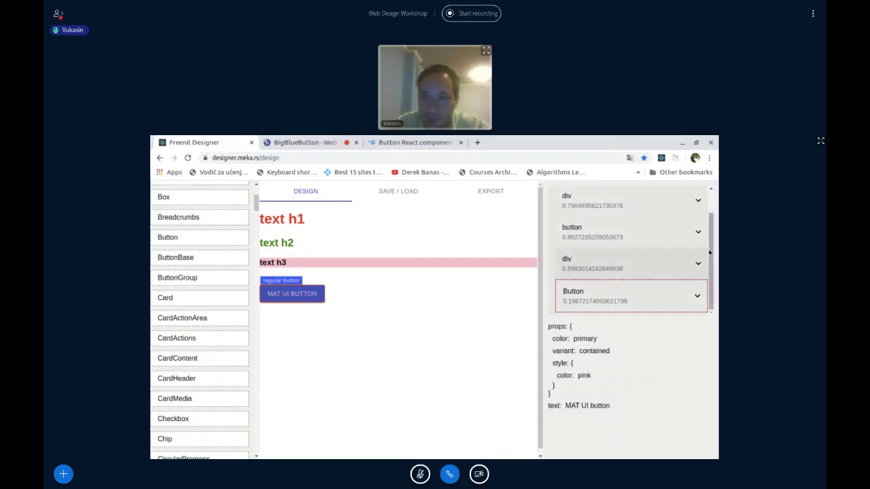
Check the workshop's public chat in BigBlueButton, and return to the Freenit Designer page
scroll(711, 233, up, 1)
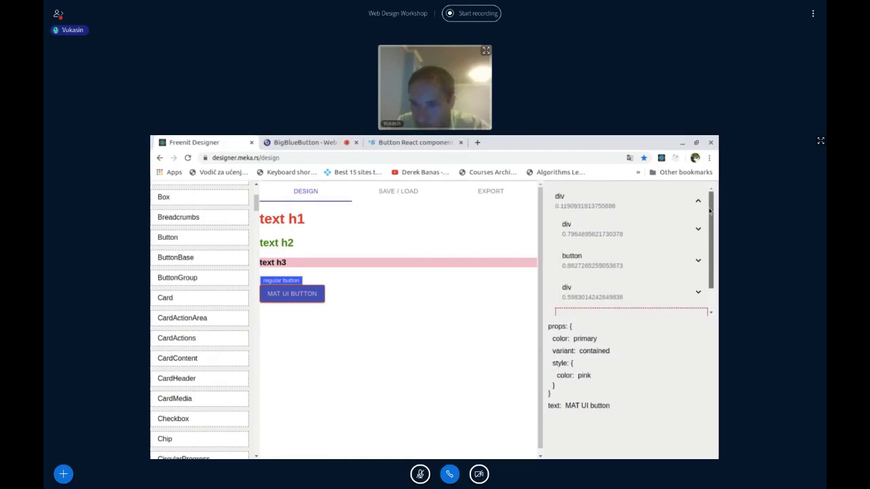
scroll(711, 272, down, 1)
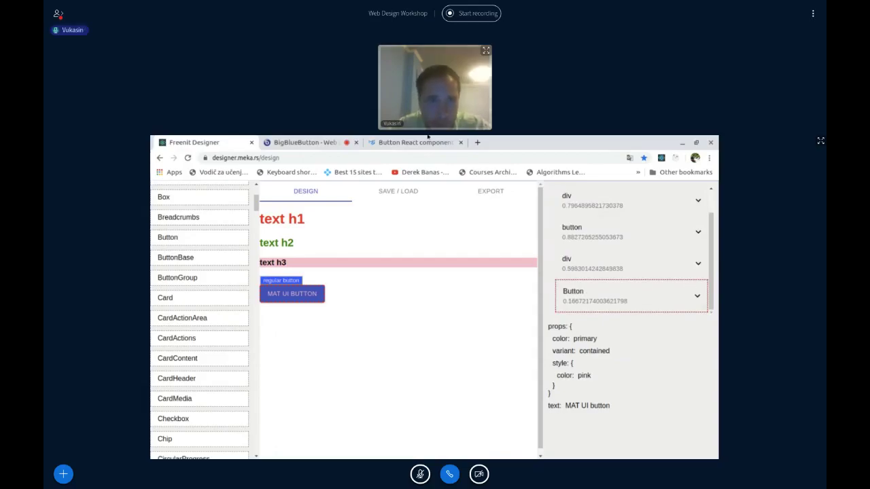
click(317, 143)
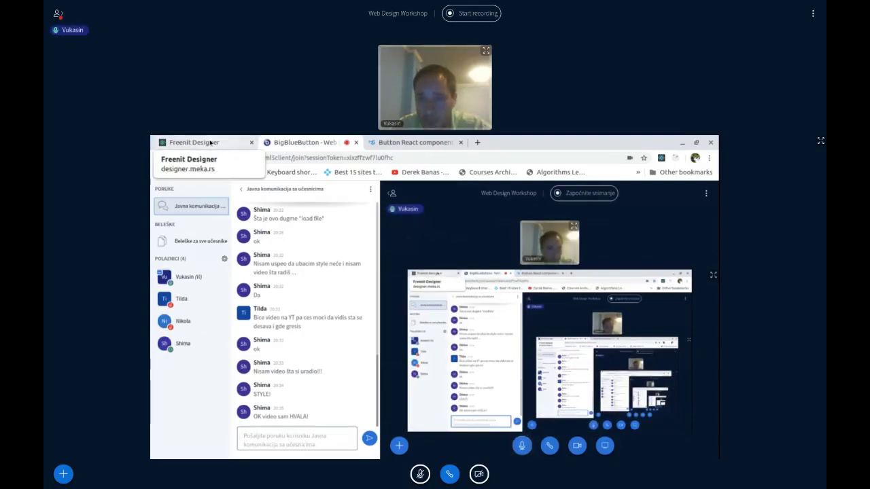
click(211, 143)
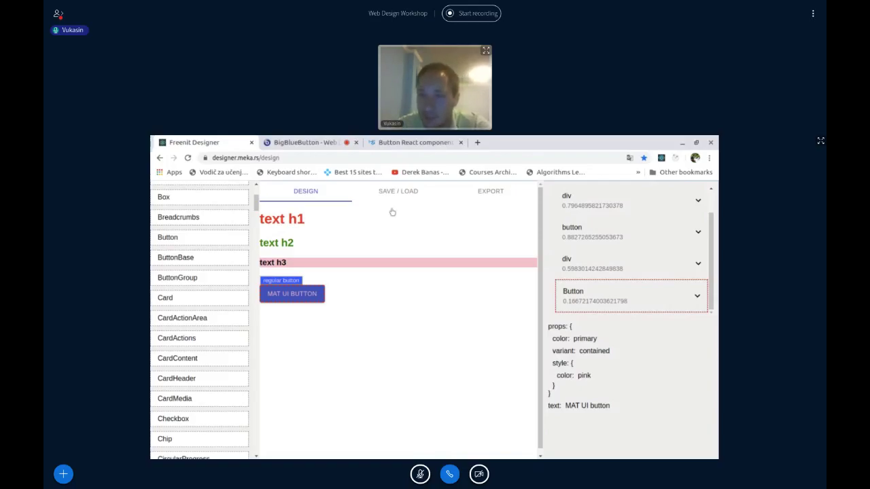
Expand the first child div in the element tree and nest its h3 heading inside the h1 heading
drag(712, 276, 715, 274)
scroll(714, 274, up, 1)
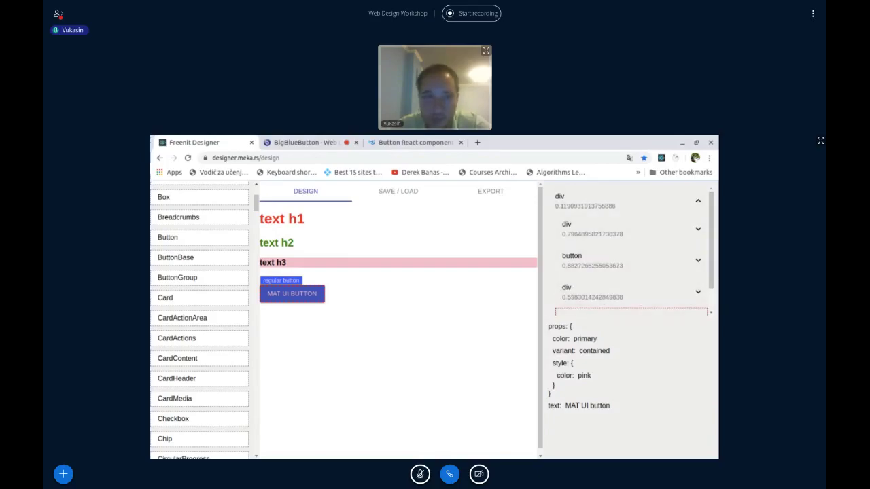
scroll(715, 241, down, 1)
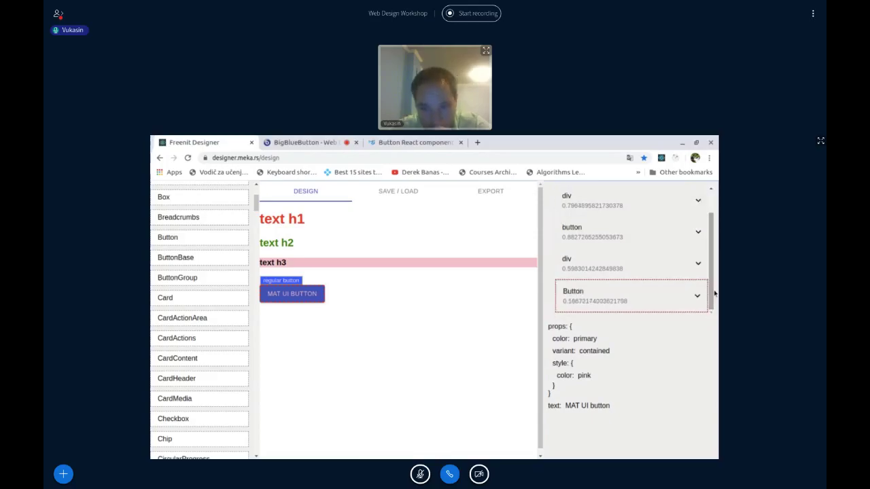
scroll(696, 231, up, 1)
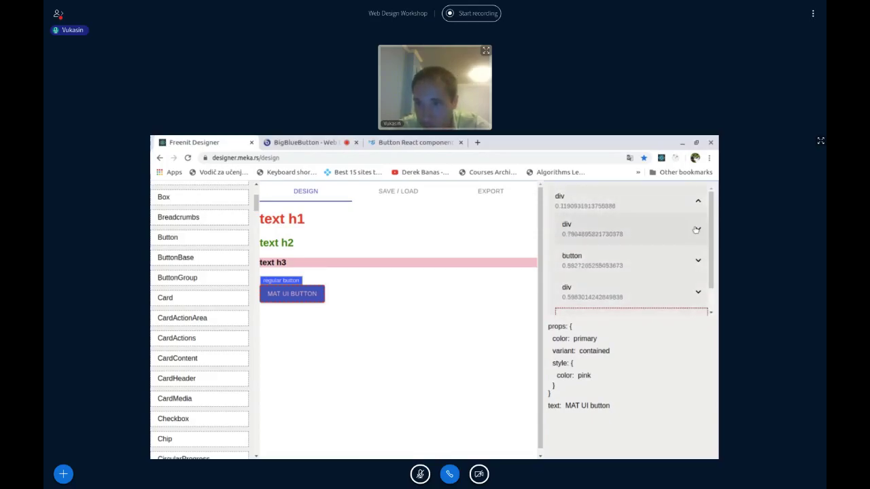
click(695, 234)
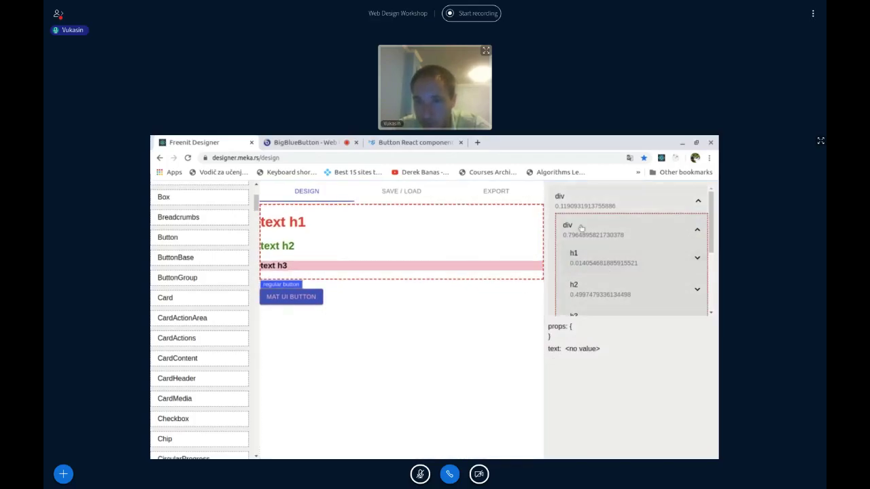
scroll(711, 214, down, 1)
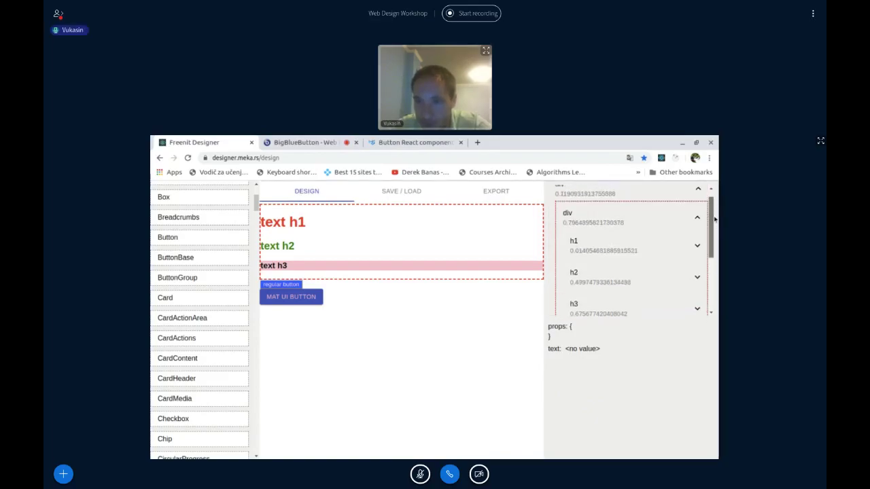
scroll(679, 218, down, 1)
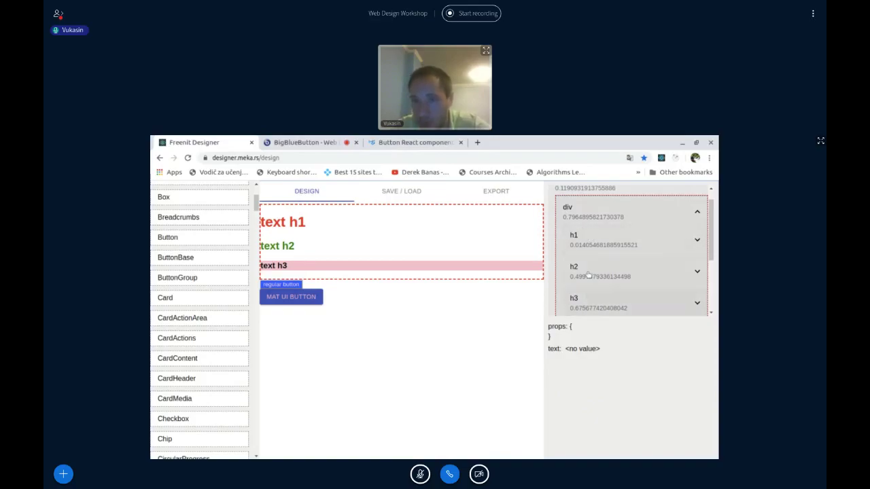
drag(583, 297, 585, 249)
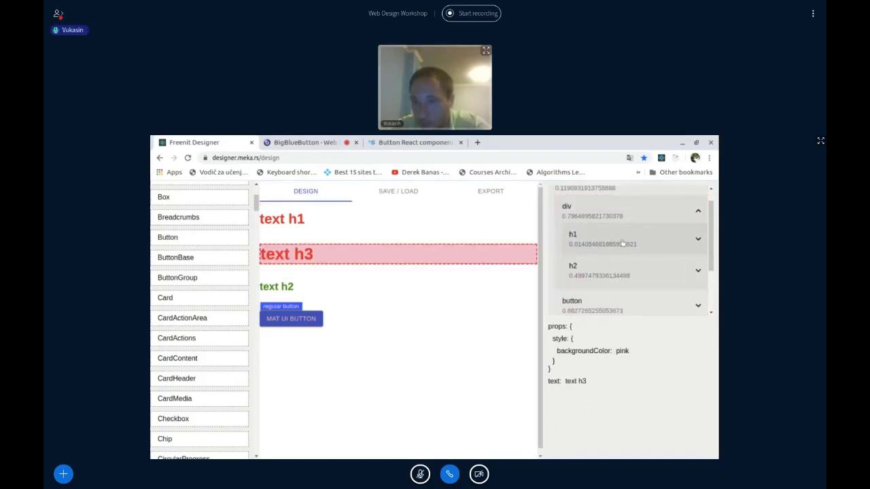
Expand h1, move the nested h3 back out into the parent div, and place it between h1 and h2
click(621, 243)
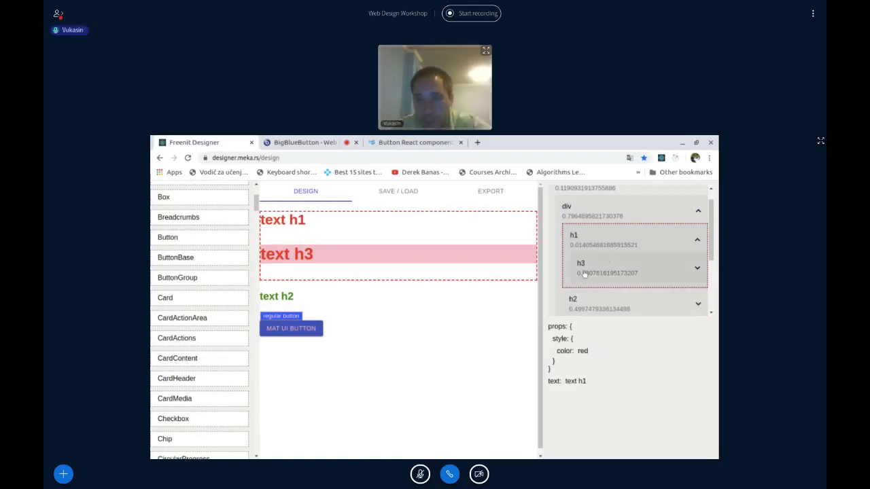
drag(581, 273, 591, 232)
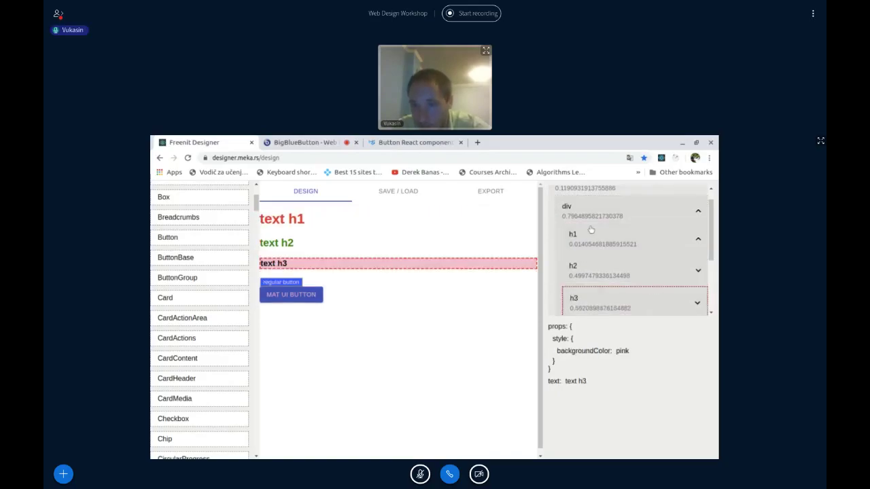
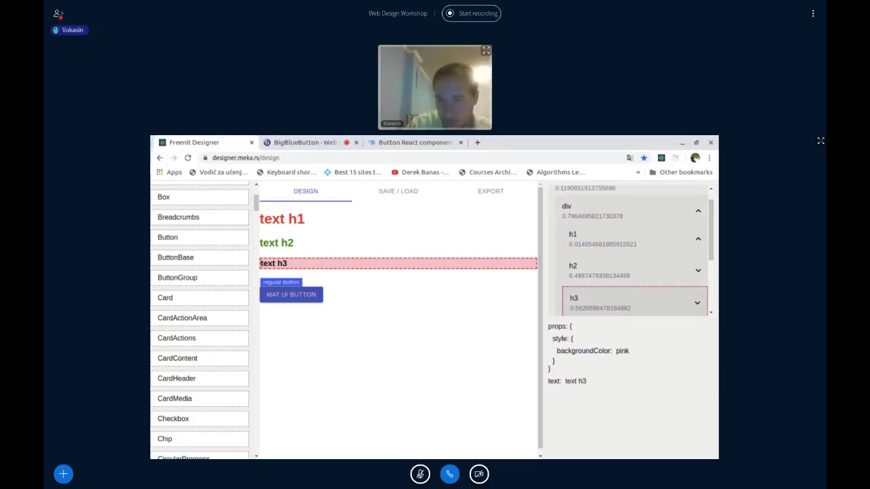
click(588, 303)
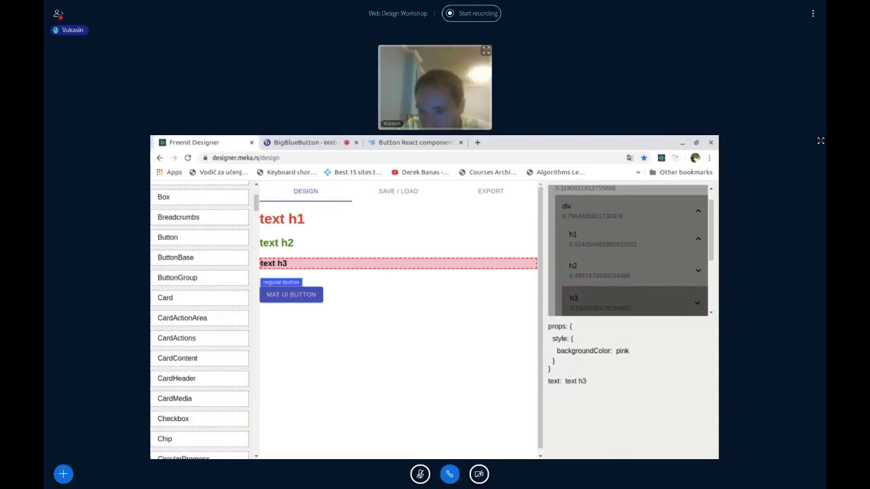
drag(588, 303, 583, 266)
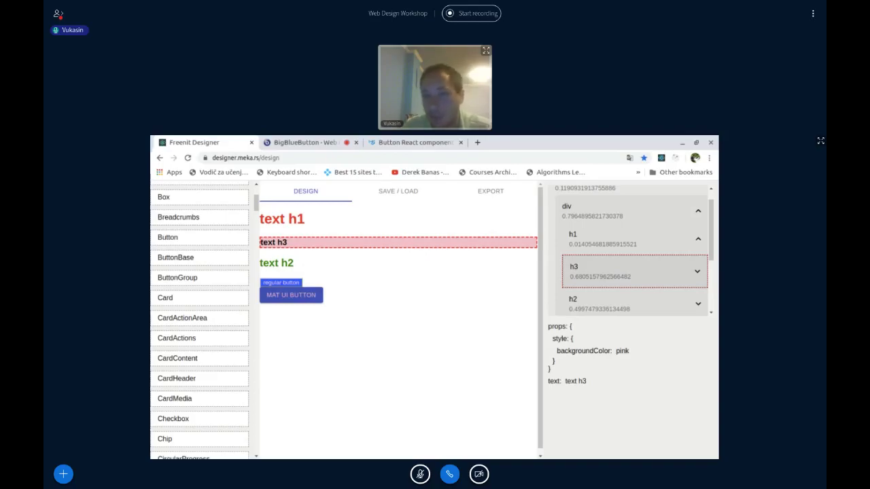
Check the workshop chat, move h3 above h1, and reorder the headings back to h1, h2, h3
click(296, 144)
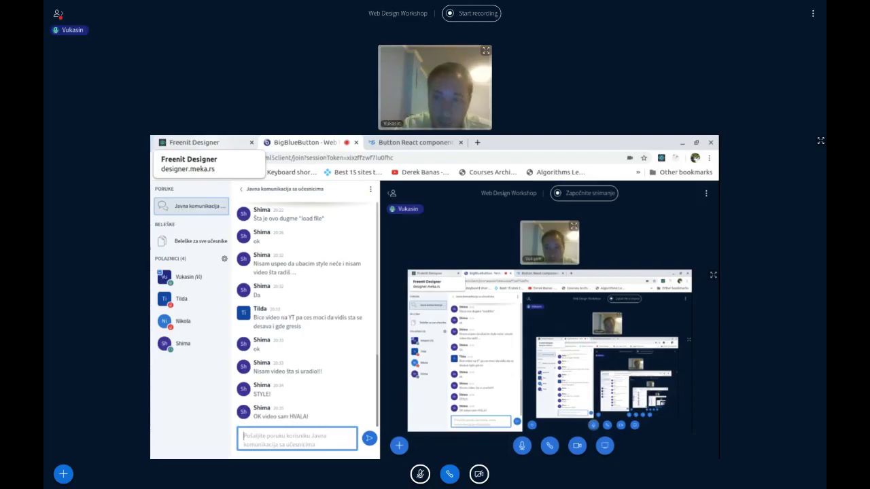
click(194, 142)
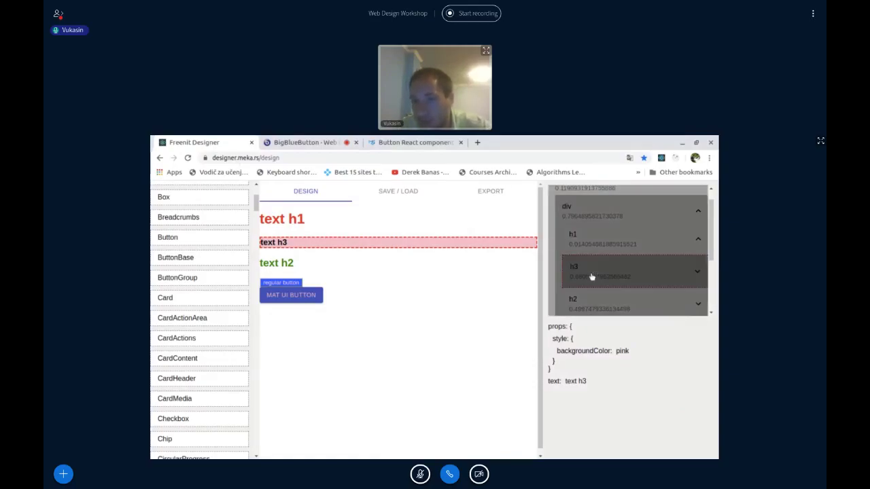
drag(591, 277, 590, 259)
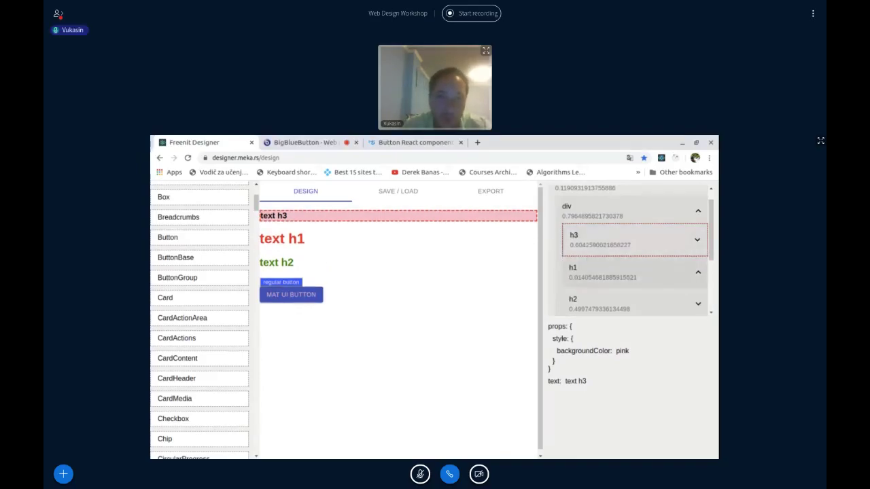
drag(605, 276, 602, 243)
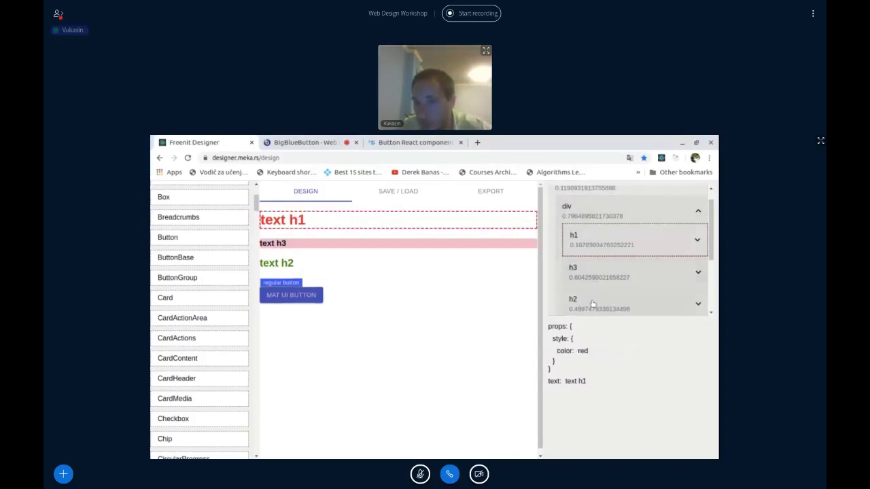
drag(592, 306, 590, 278)
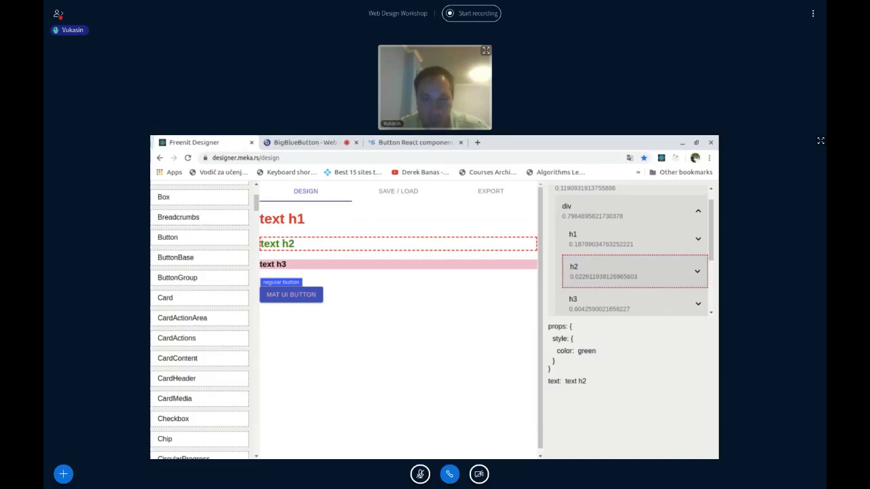
click(588, 276)
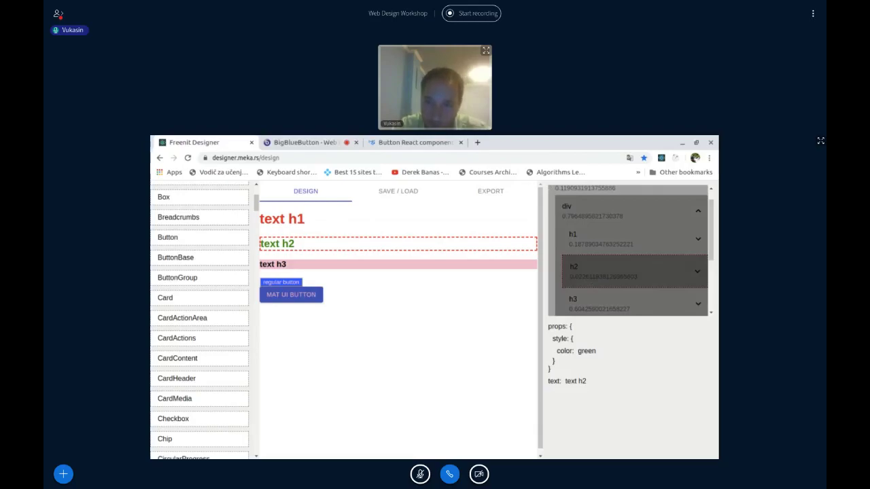
click(588, 278)
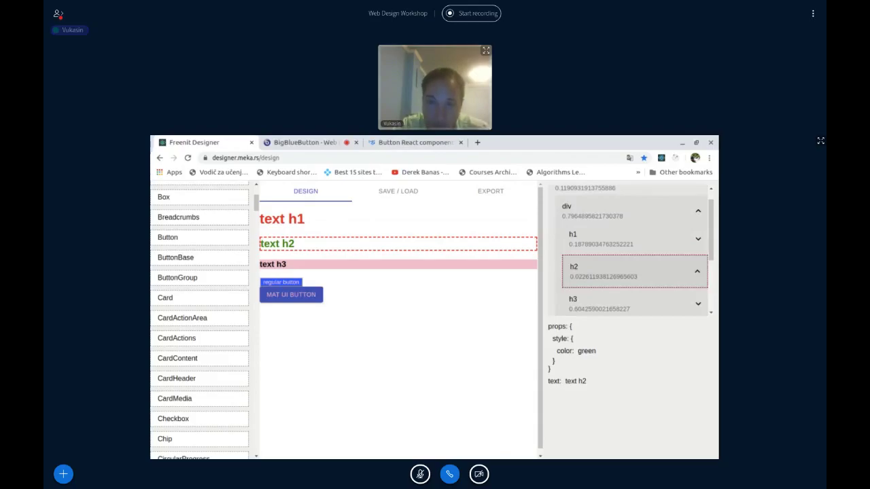
click(588, 279)
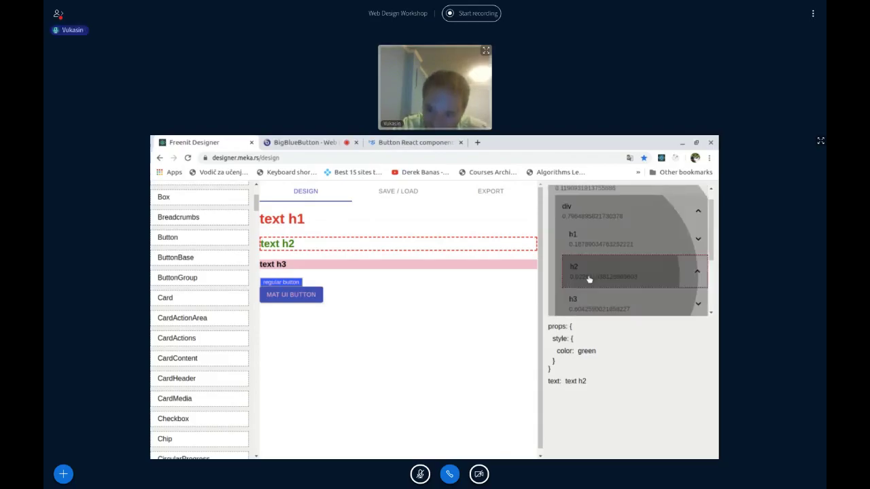
click(586, 241)
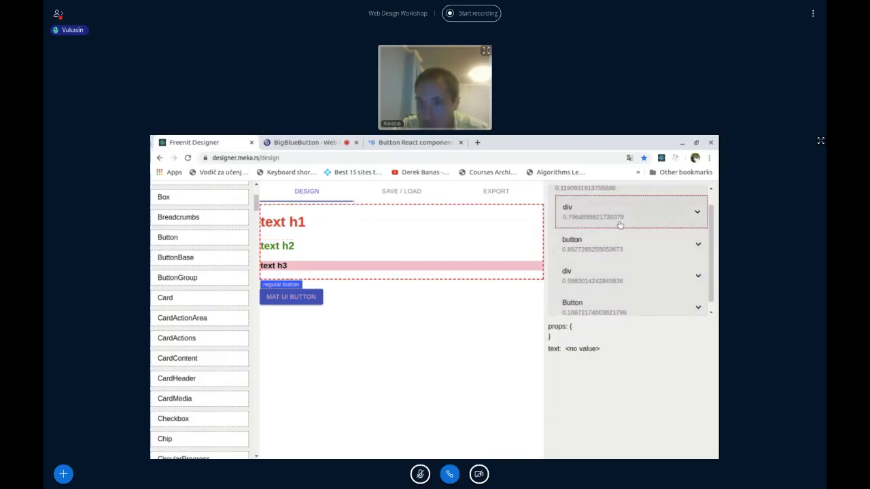
Nest the h2 heading inside h1, and move it back out into the parent div below h3
click(620, 223)
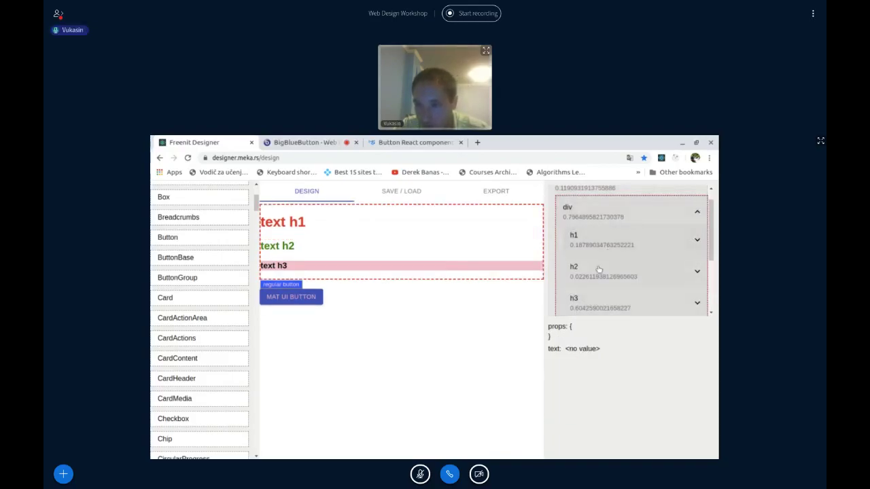
drag(599, 270, 589, 245)
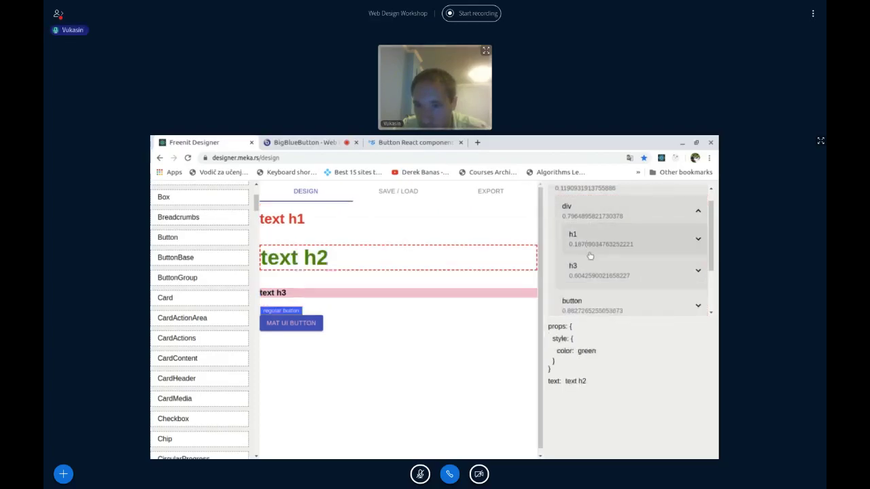
click(687, 251)
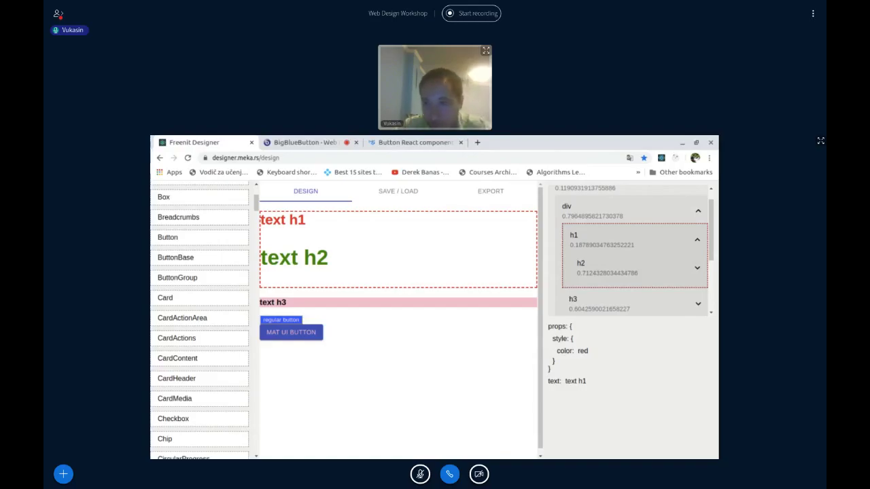
click(582, 273)
drag(582, 272, 627, 304)
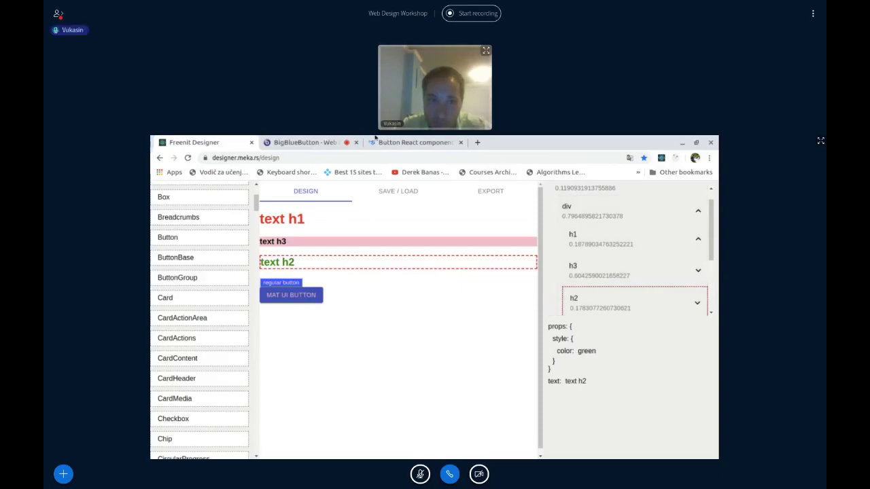
Nest h2 inside h1 and return it to the parent div below h3, checking the workshop chat before and after
click(294, 143)
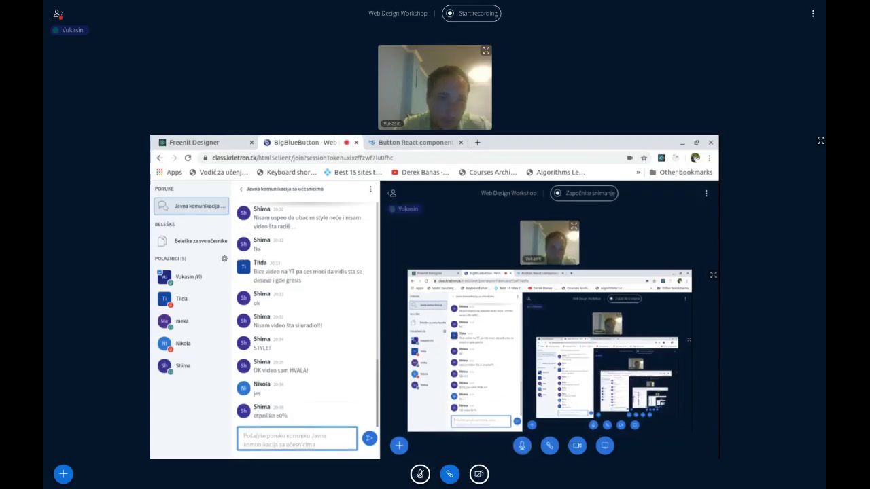
click(200, 145)
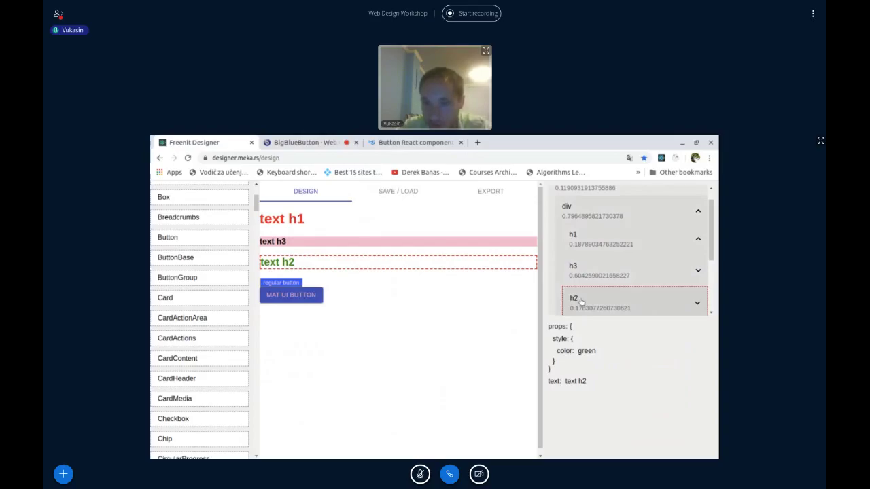
drag(582, 301, 585, 241)
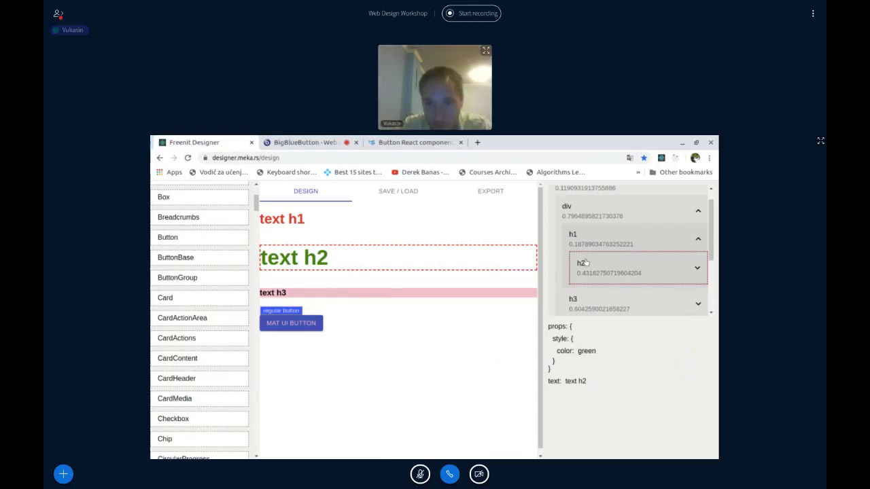
drag(615, 269, 597, 272)
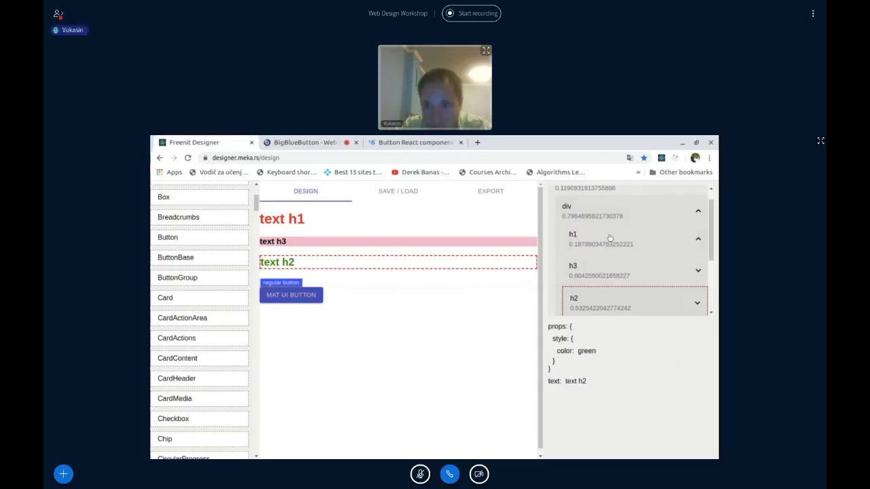
click(610, 293)
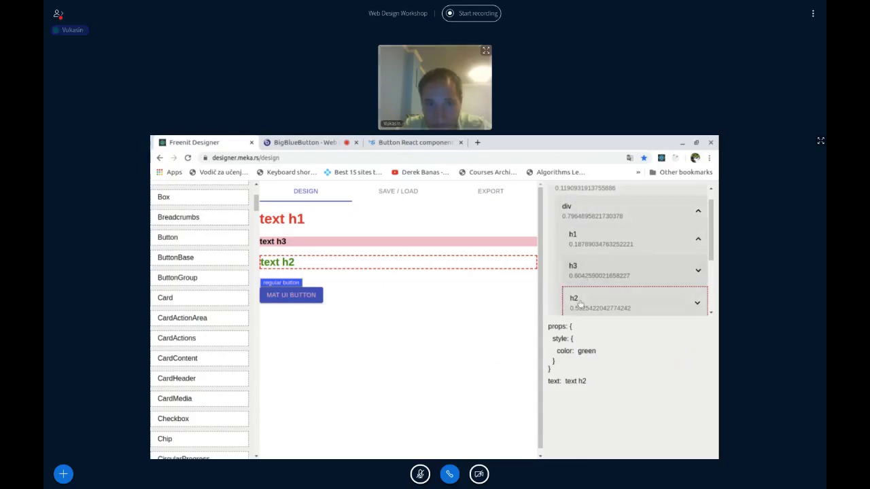
click(299, 144)
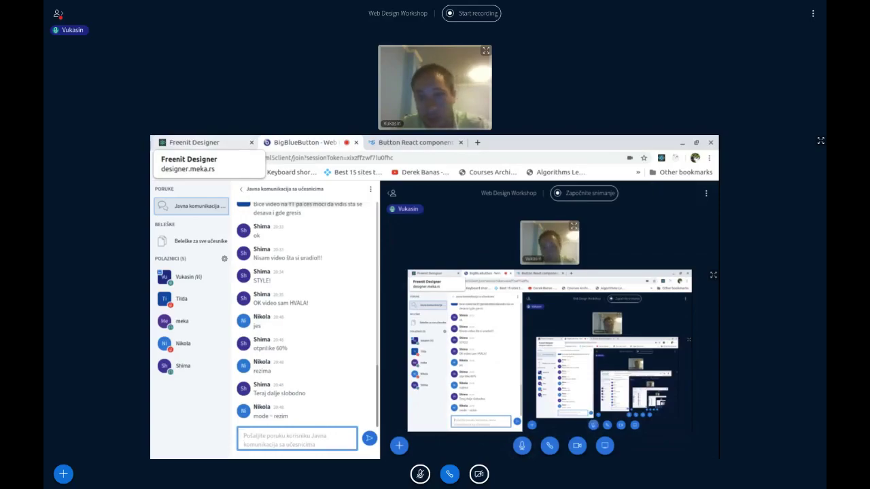
click(197, 143)
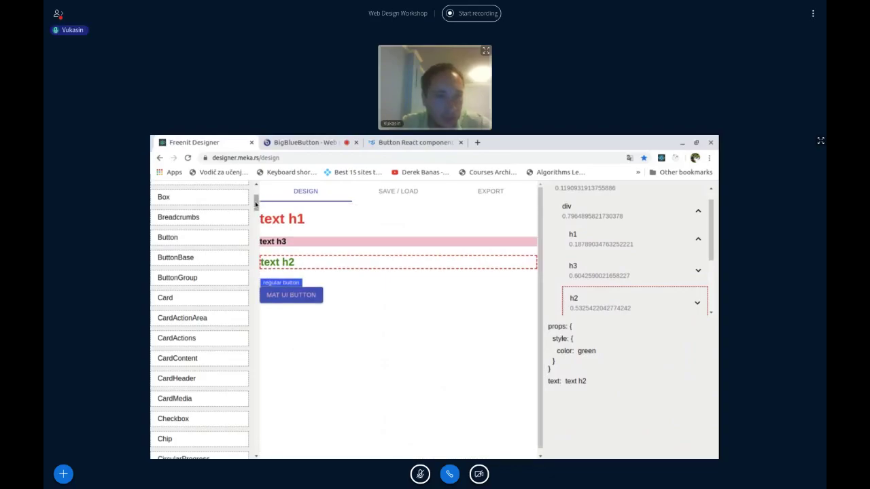
Find the plain form element by searching the component list for "form", and add it to the page below the Material-UI button
mouse_move(256, 204)
mouse_down()
mouse_move(256, 235)
mouse_move(255, 199)
mouse_up()
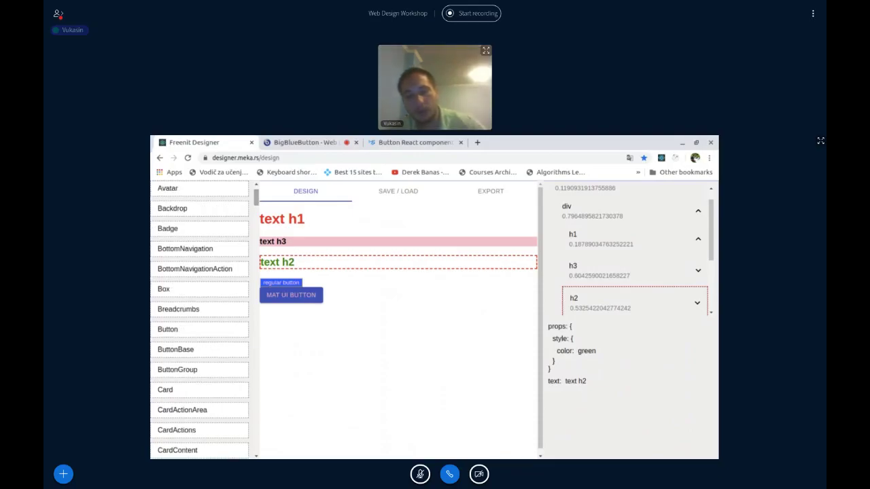
key(ctrl+f)
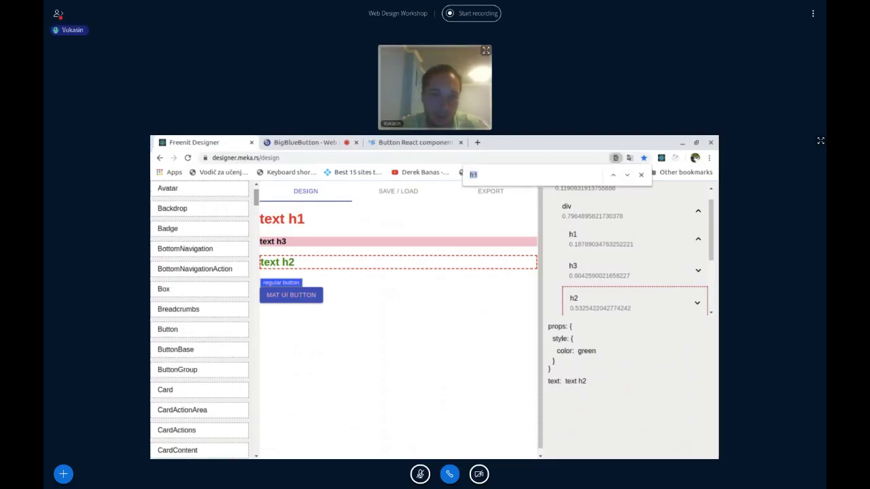
text(form)
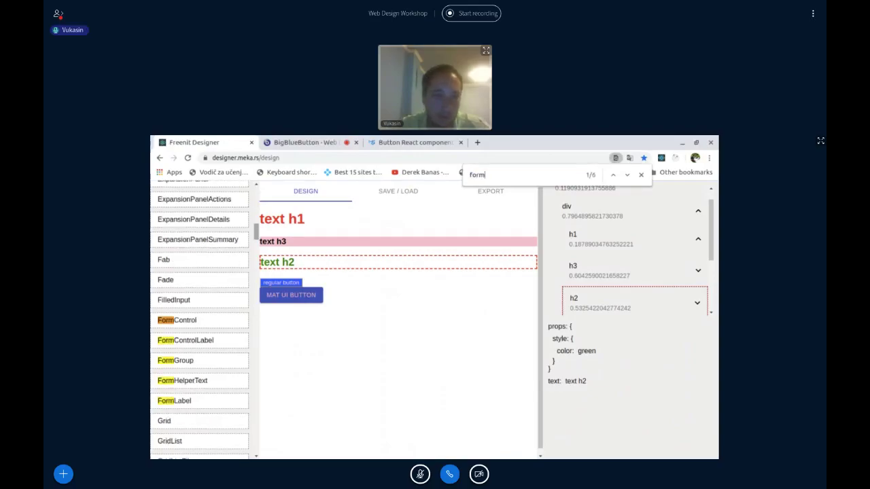
key(Return)
key(Return)
key(Return)
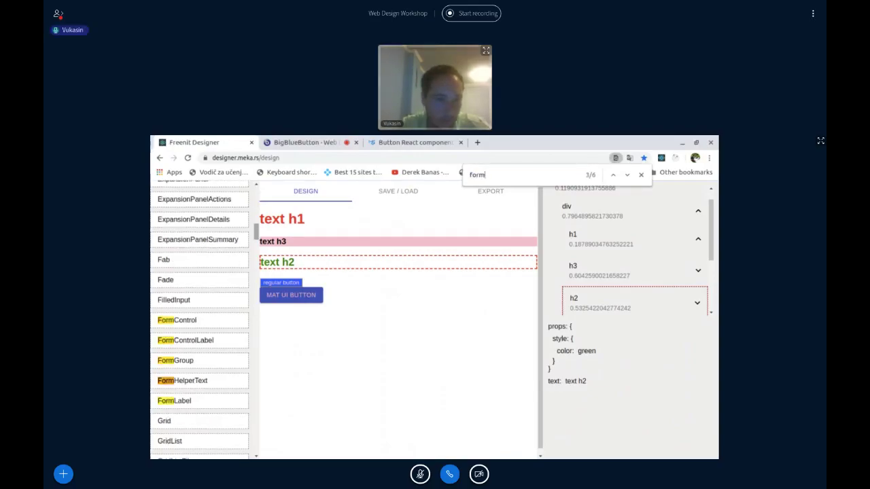
key(Return)
key(Return)
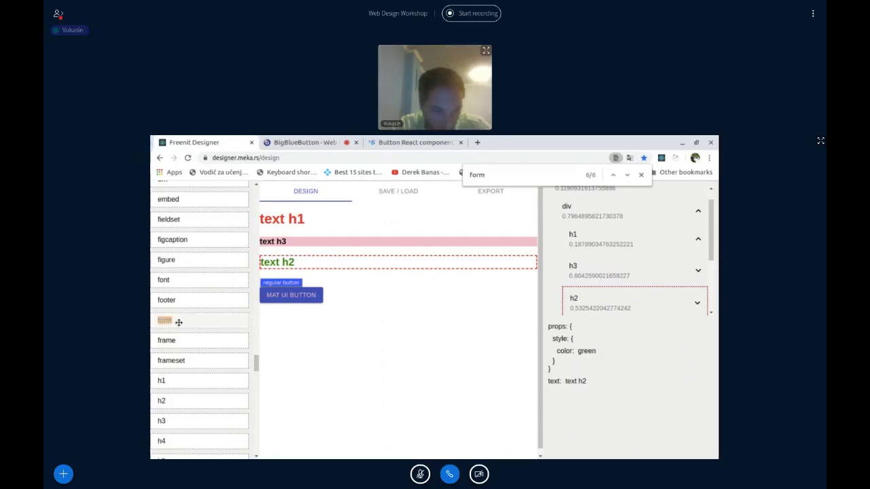
drag(165, 321, 288, 314)
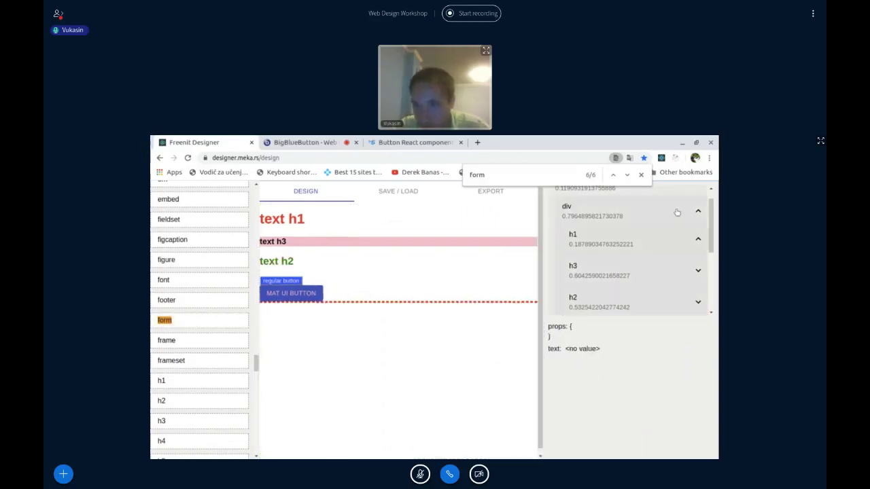
scroll(710, 217, up, 1)
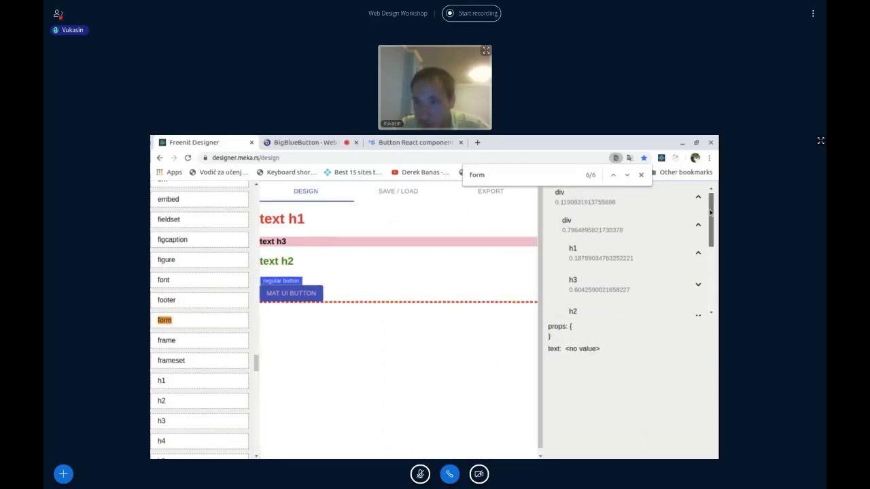
click(641, 175)
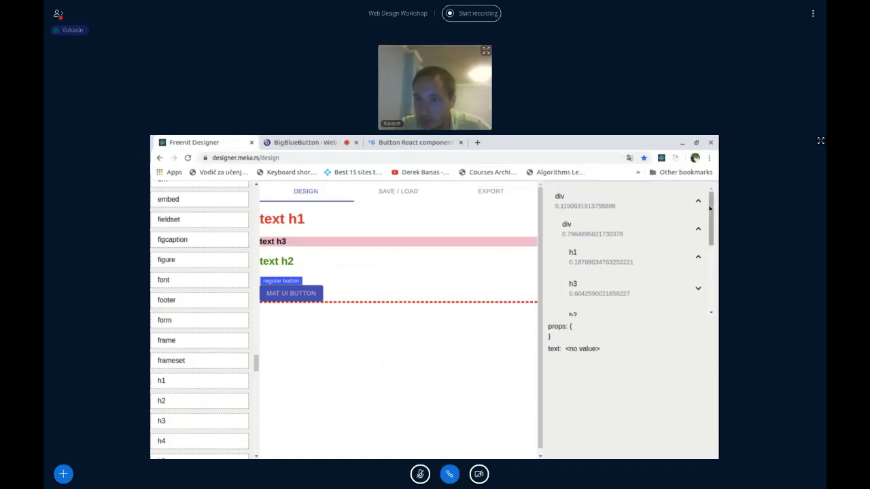
Collapse the first child div in the element tree and expand the form element
click(697, 233)
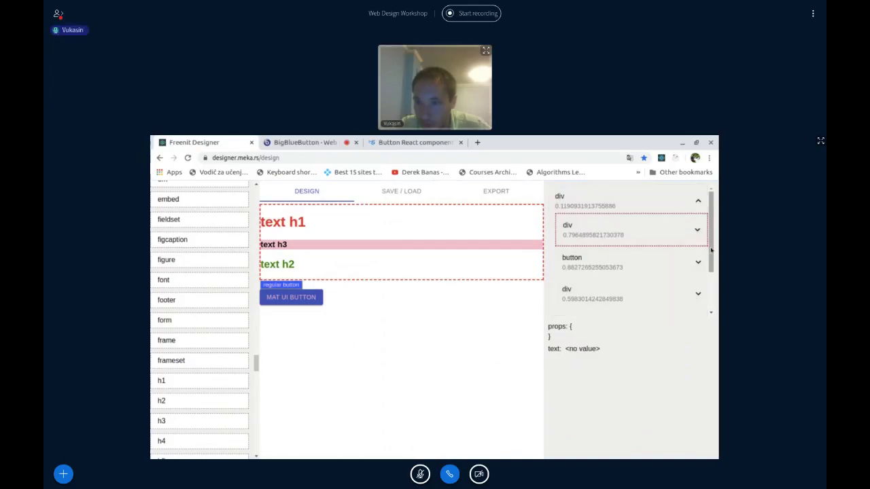
scroll(716, 275, down, 1)
scroll(716, 274, down, 1)
click(658, 294)
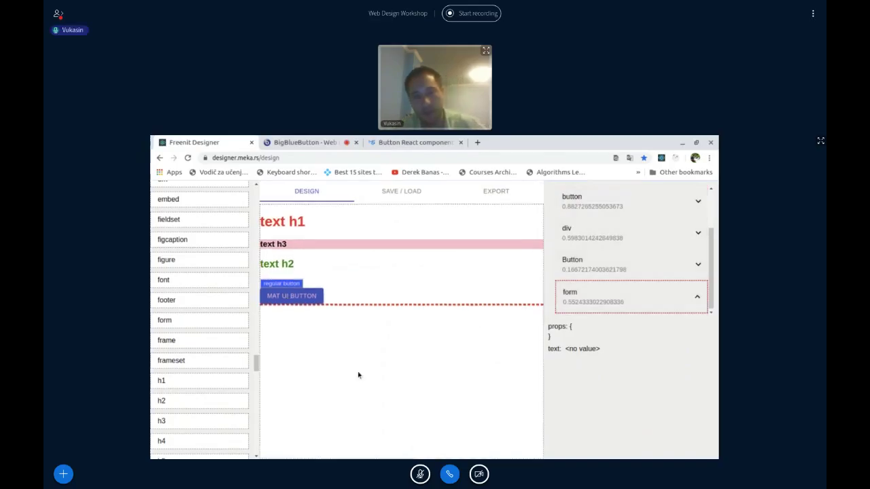
Search the component list for "textField" and nest two TextField components inside the form
key(ctrl+f)
text(text)
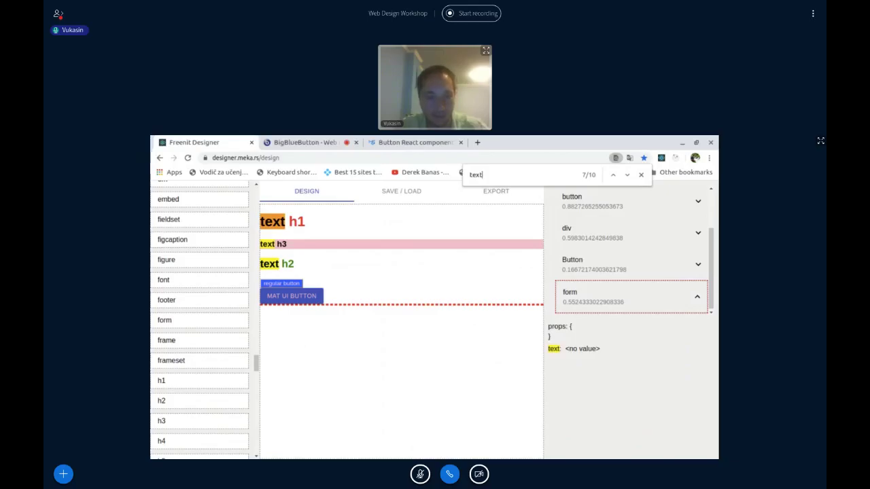
text(E)
key(BackSpace)
key(BackSpace)
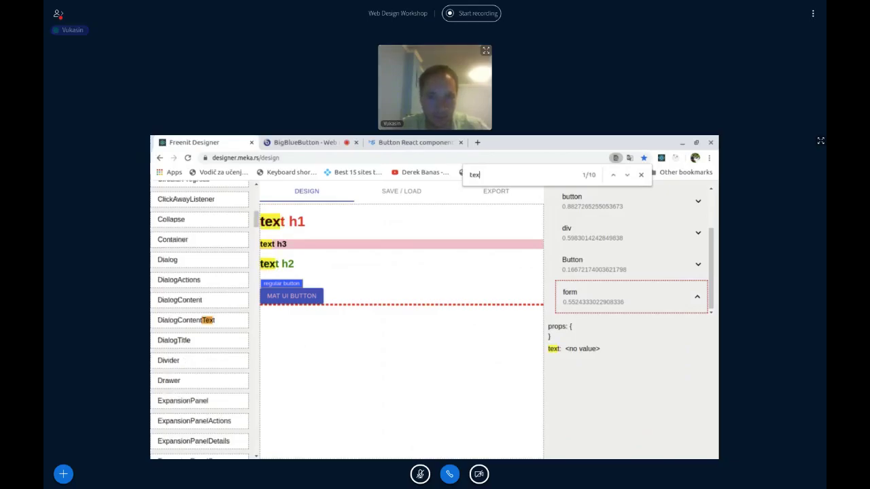
text(tField)
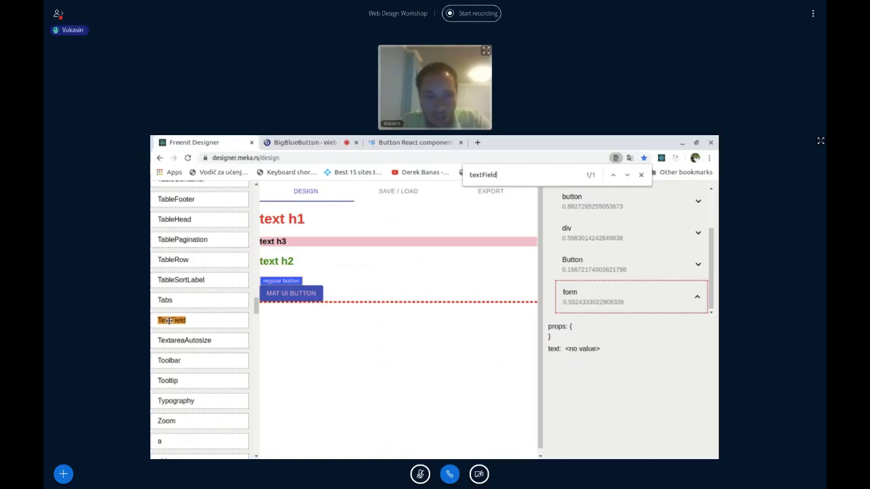
drag(183, 319, 189, 317)
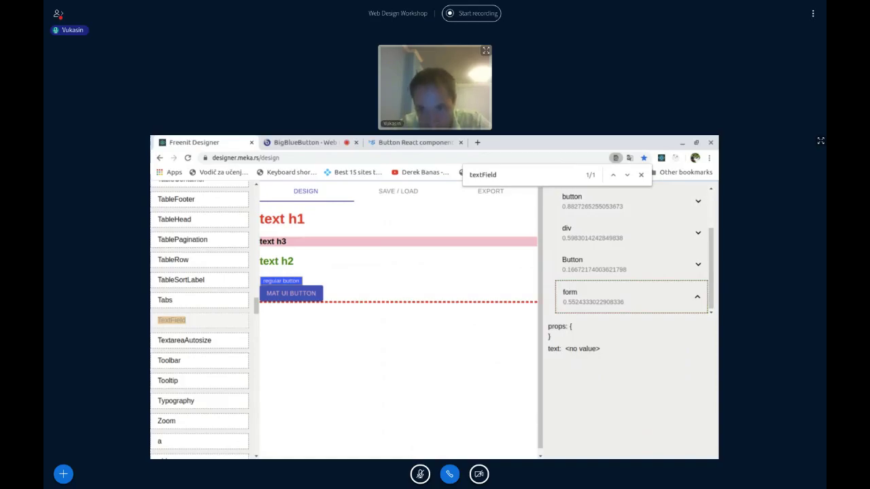
drag(189, 316, 511, 330)
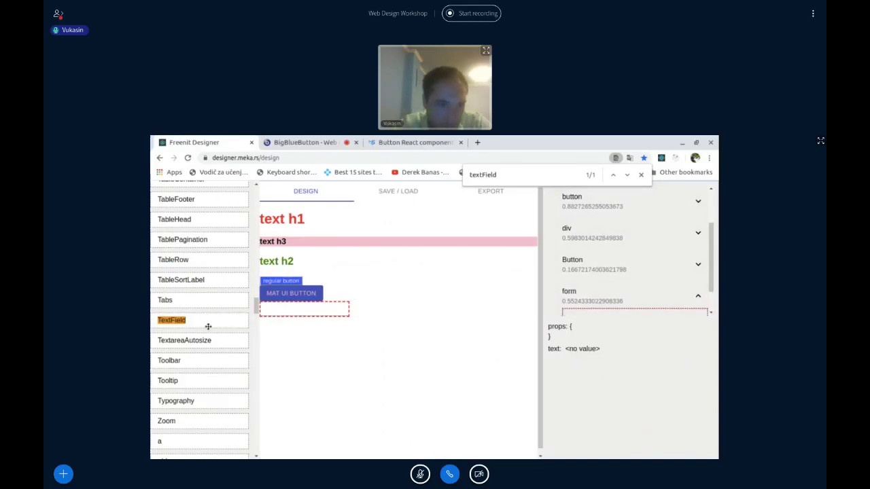
drag(163, 321, 476, 325)
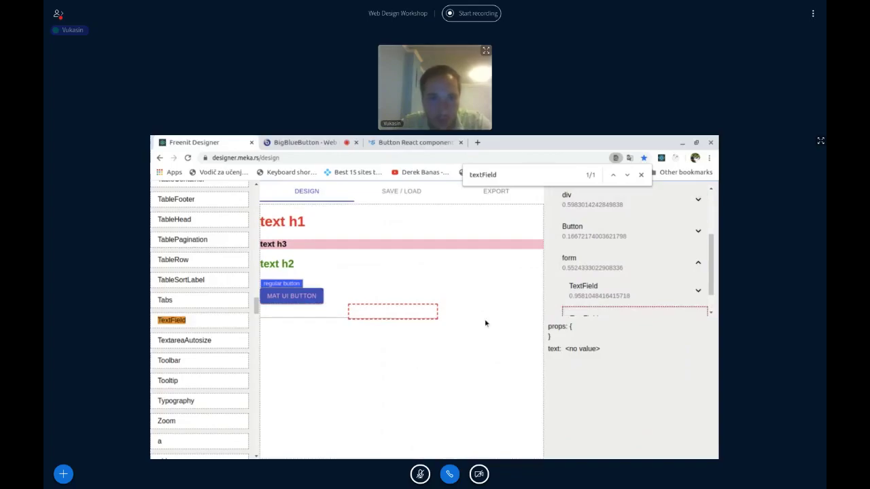
Replace the Button documentation tab with a search for "textfield material ui" and open the Material-UI Text Field component page
click(461, 142)
click(371, 142)
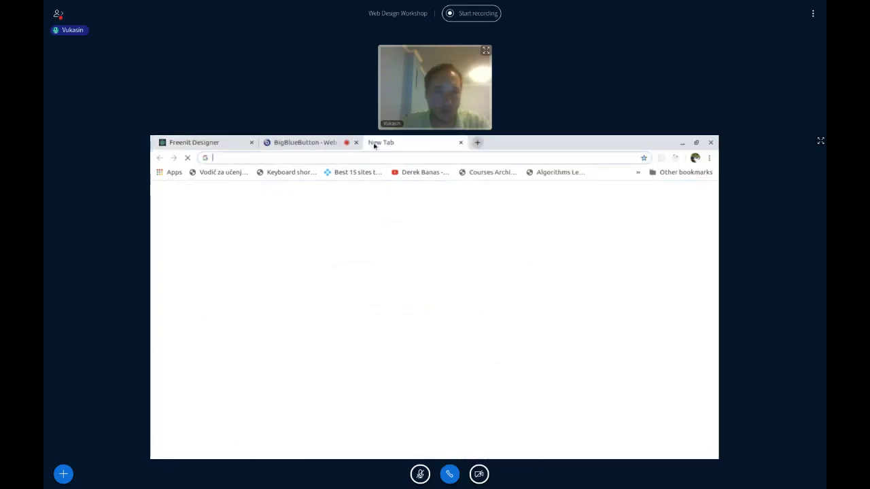
text(textfiel)
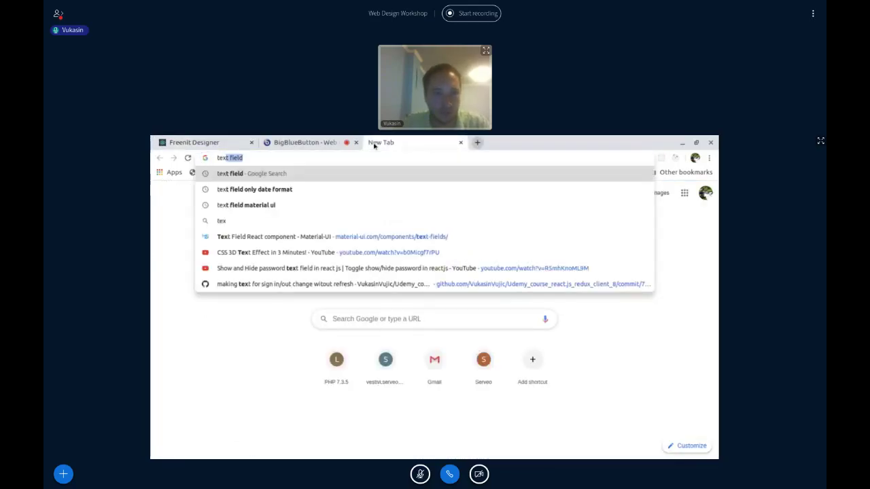
text(d mate)
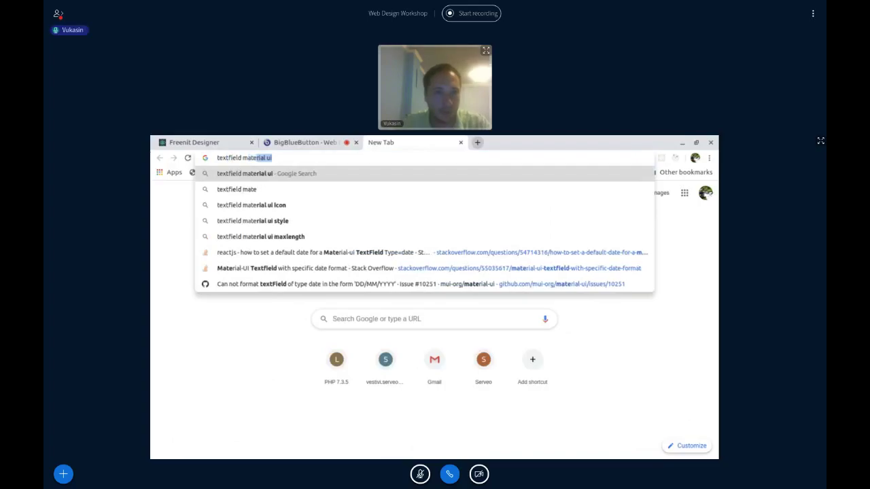
key(Return)
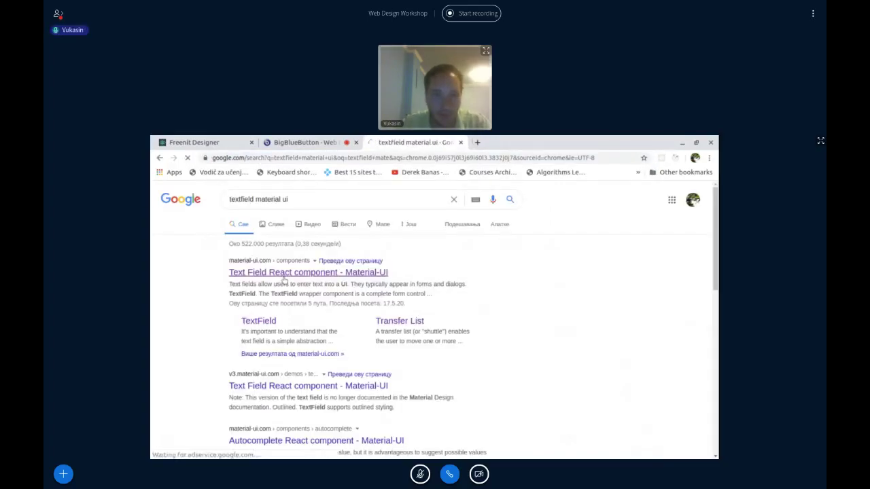
click(284, 278)
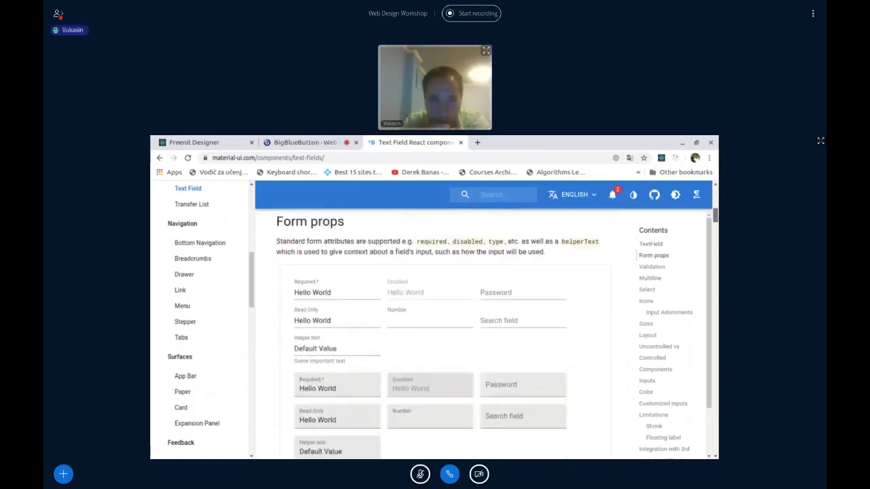
Look through the Text Field documentation examples and show the full TypeScript source of the basic Standard, Filled and Outlined example
scroll(444, 333, down, 10)
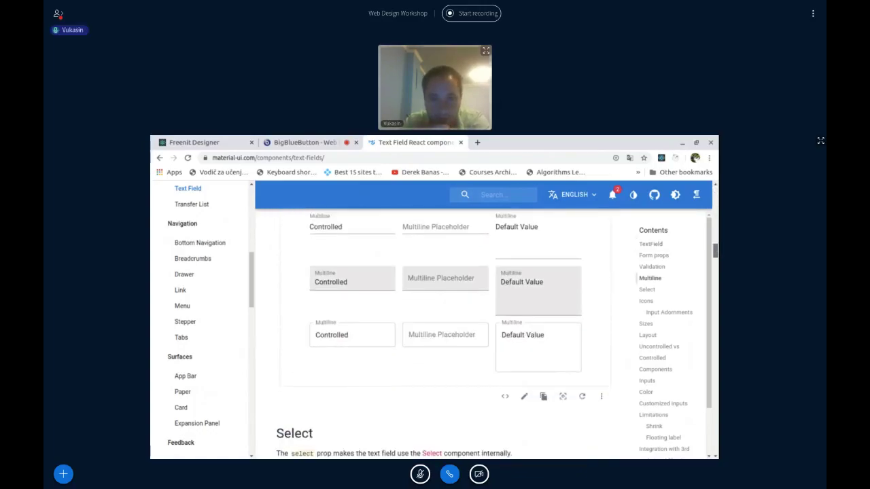
scroll(444, 333, down, 6)
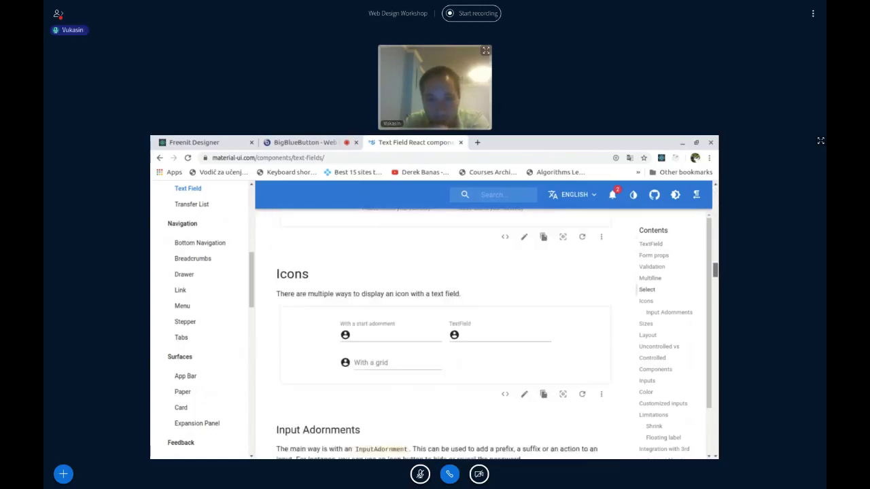
scroll(444, 333, down, 8)
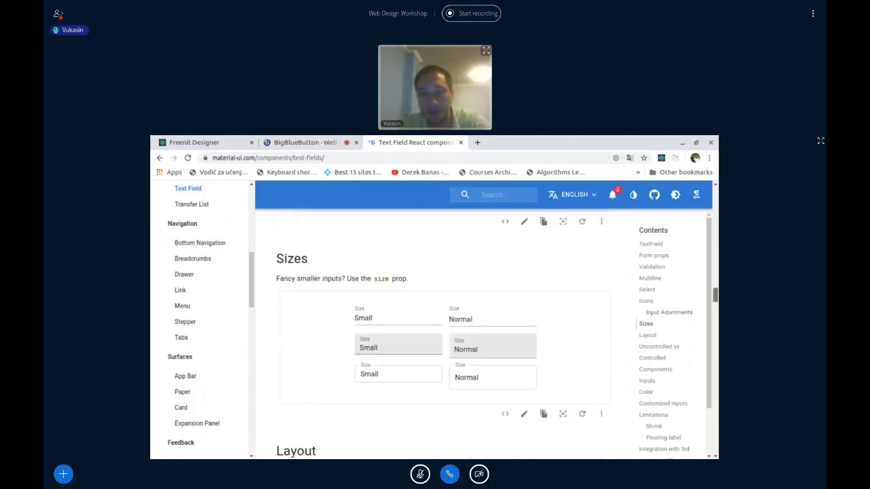
drag(716, 294, 714, 206)
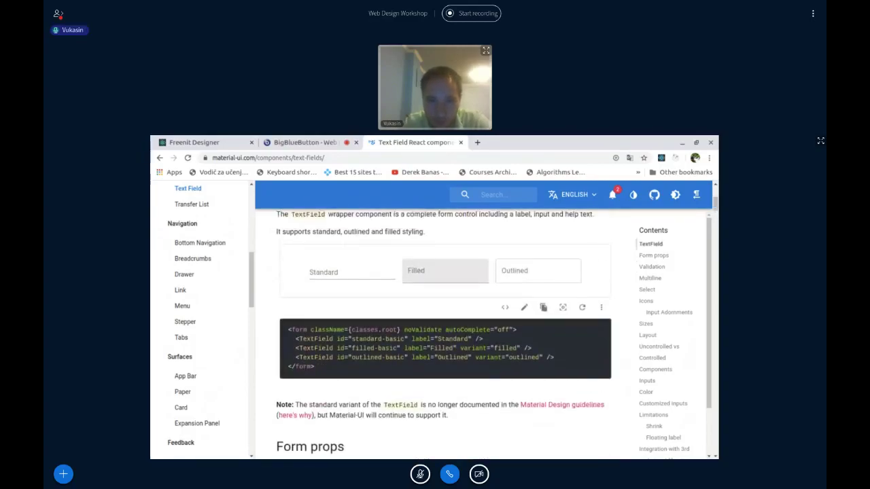
click(505, 309)
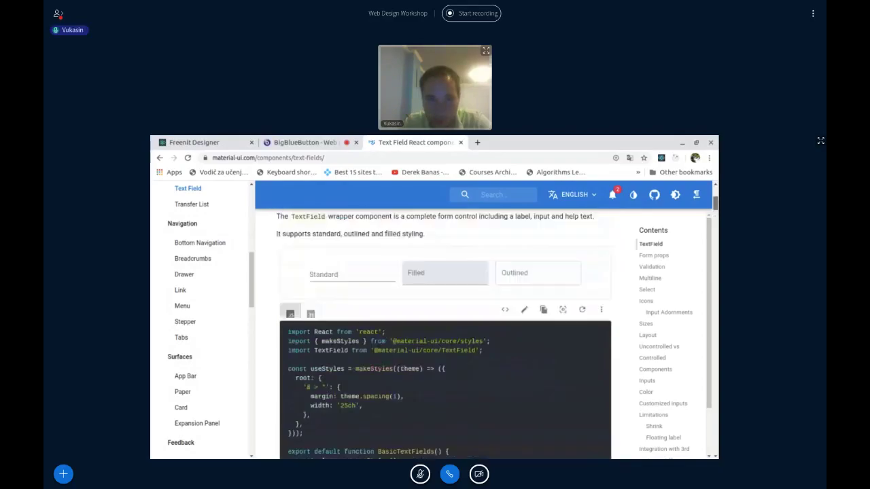
scroll(445, 333, down, 1)
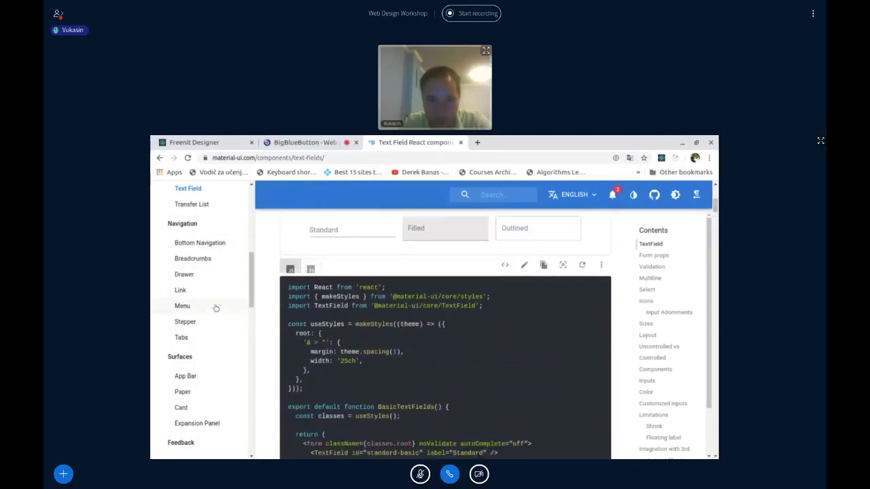
click(312, 269)
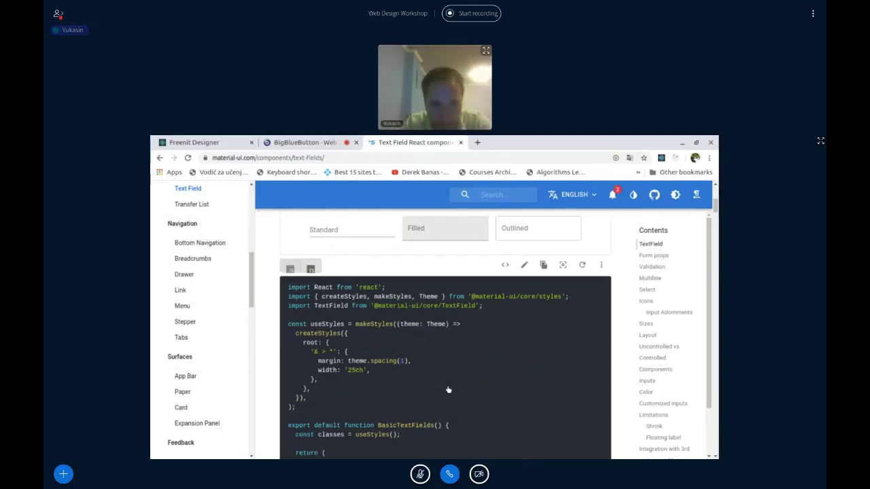
Show the JavaScript source of the basic text field example and copy the label value "Standard" from its first TextField
click(290, 269)
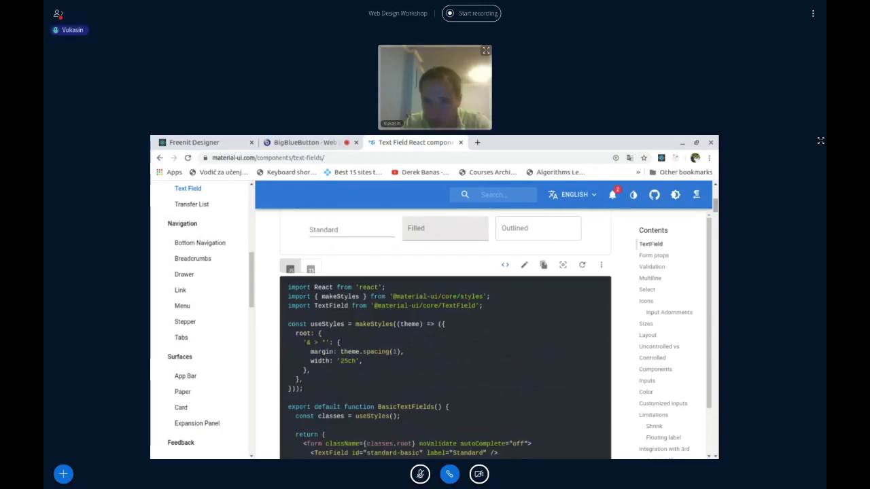
scroll(445, 333, down, 2)
scroll(445, 333, up, 2)
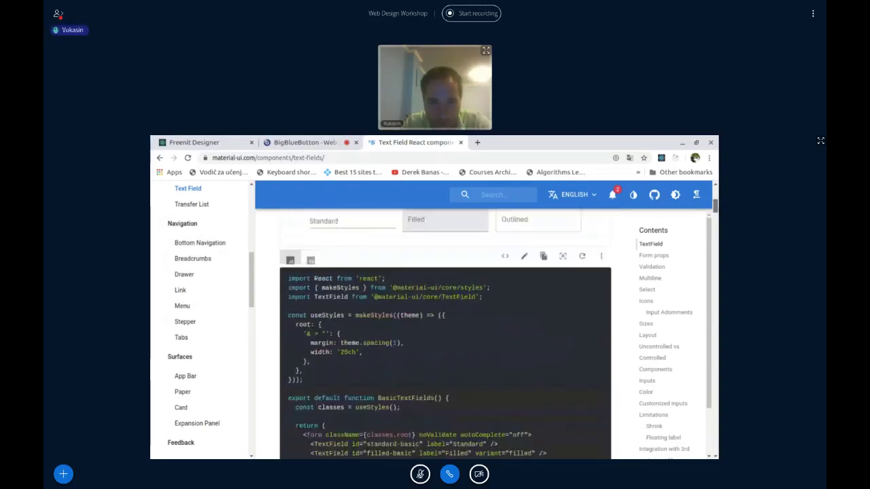
scroll(445, 333, down, 1)
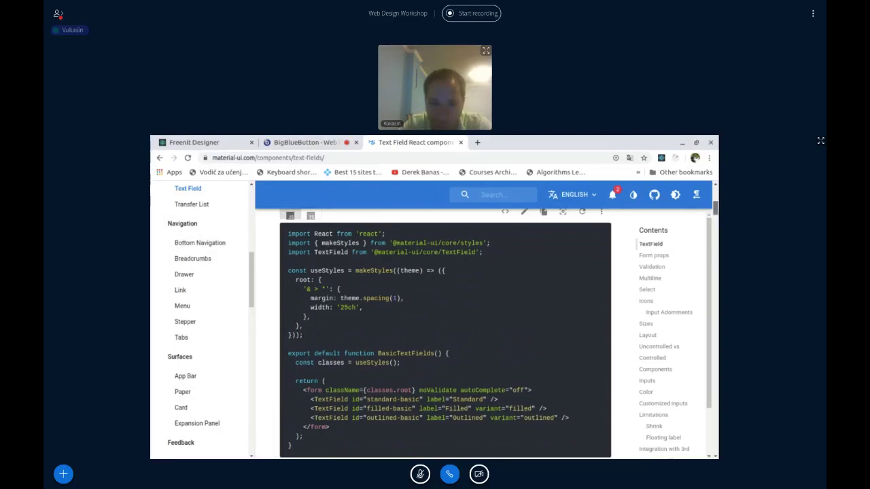
scroll(392, 357, down, 1)
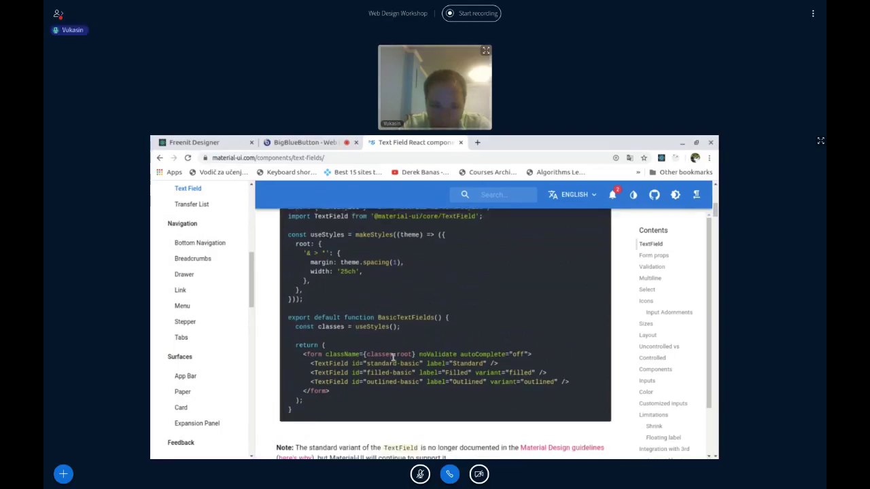
double_click(466, 364)
key(ctrl+c)
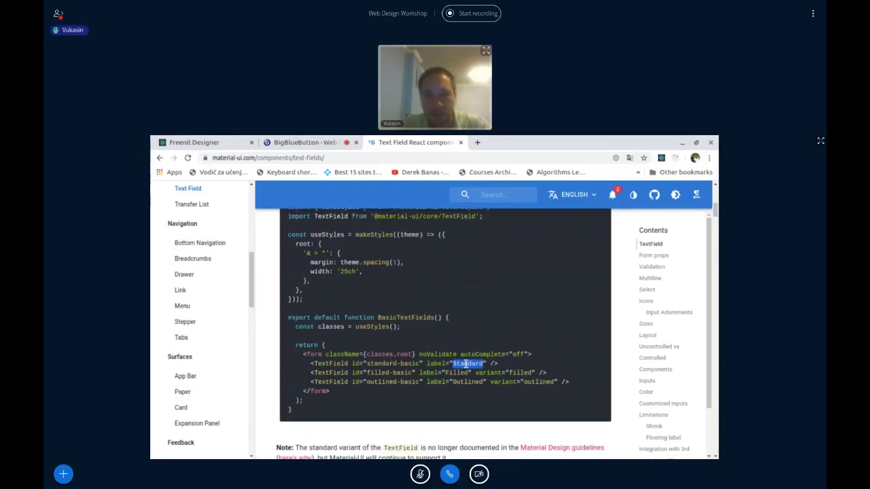
In Freenit Designer, add a prop to the form's first TextField and set its value to the copied "Standard"
click(201, 141)
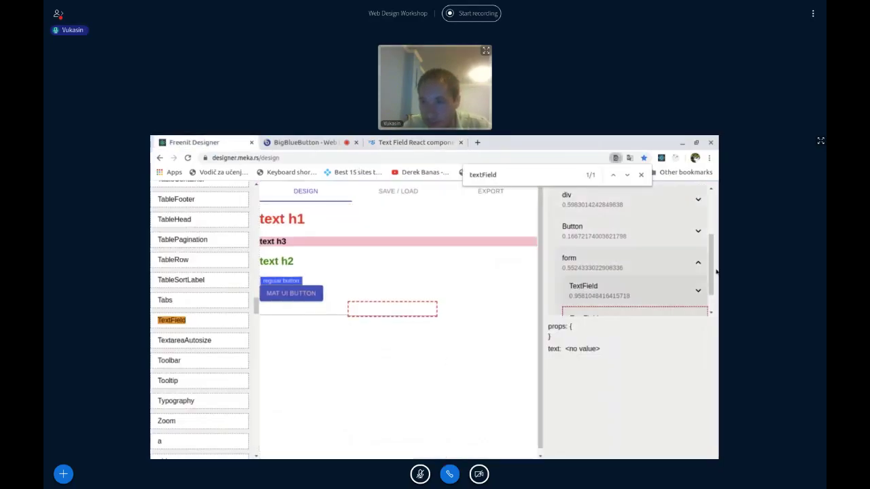
drag(713, 258, 706, 273)
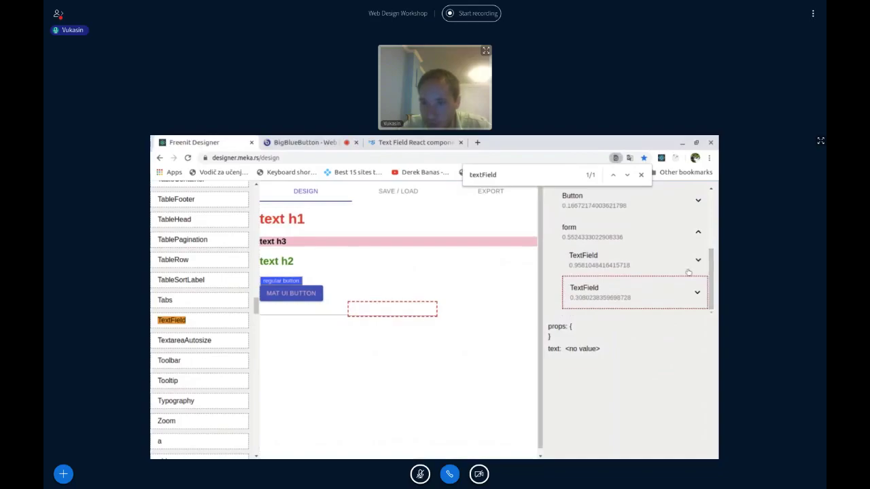
click(590, 264)
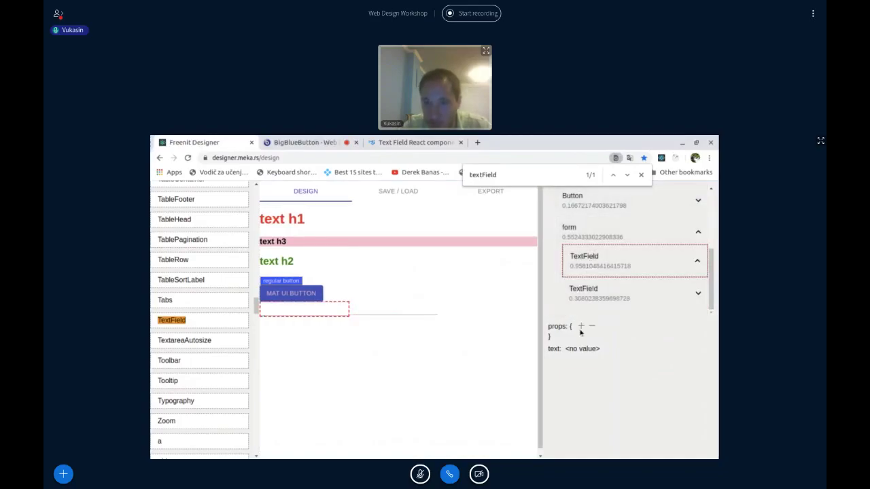
click(581, 327)
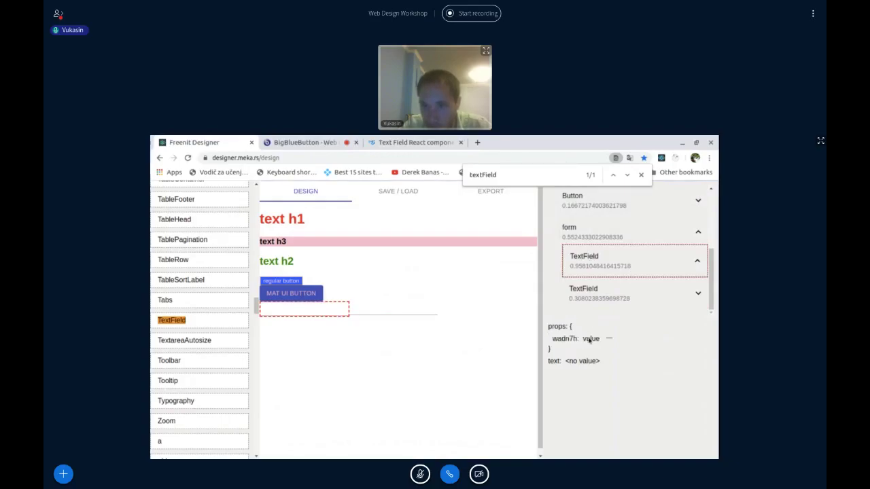
click(593, 339)
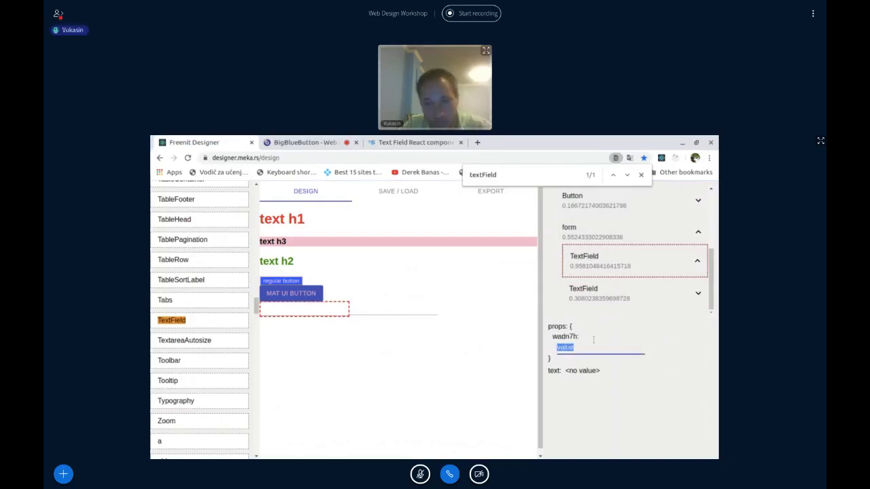
key(ctrl+v)
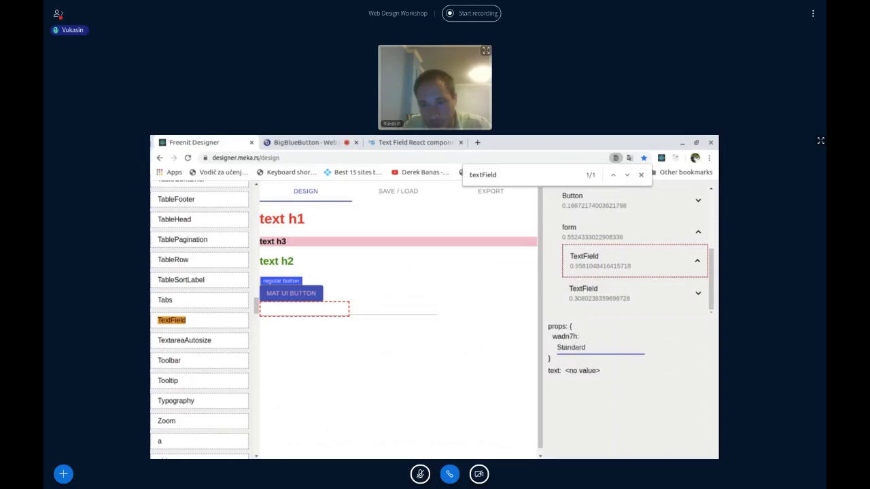
key(Return)
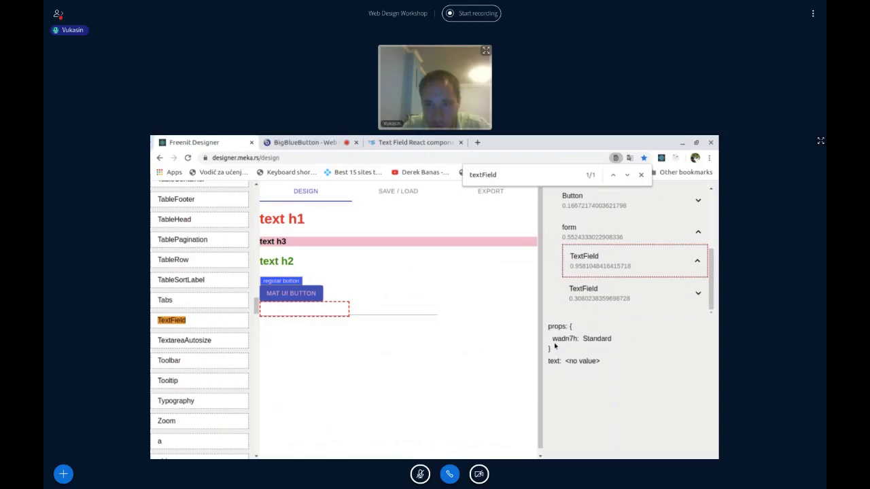
Copy the attribute name "label" from the Text Field documentation and use it to rename the first TextField's new prop
click(395, 143)
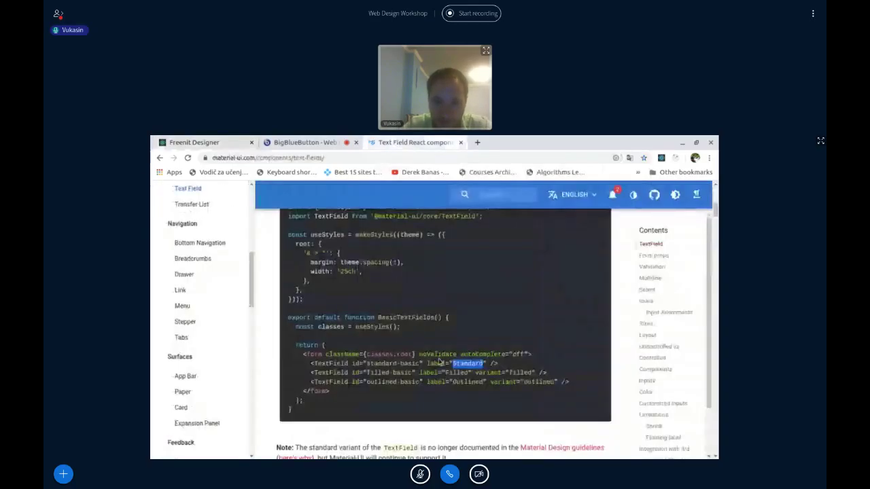
double_click(436, 363)
key(ctrl+c)
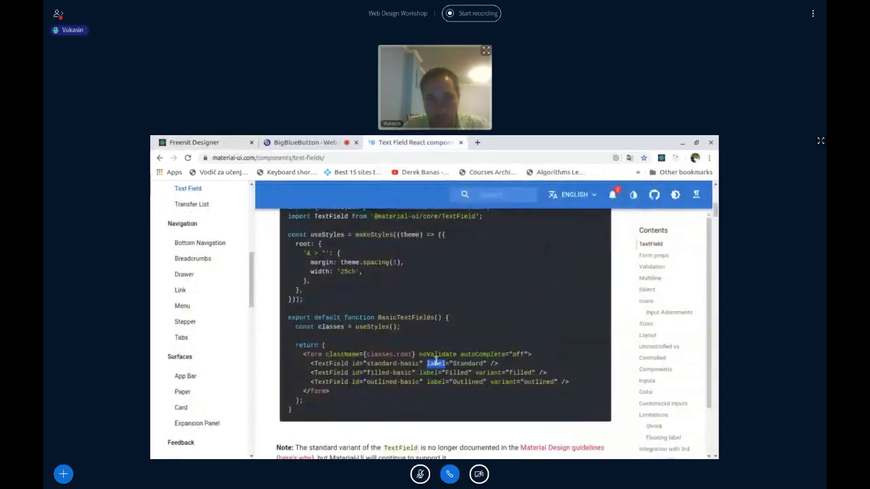
click(198, 144)
click(560, 338)
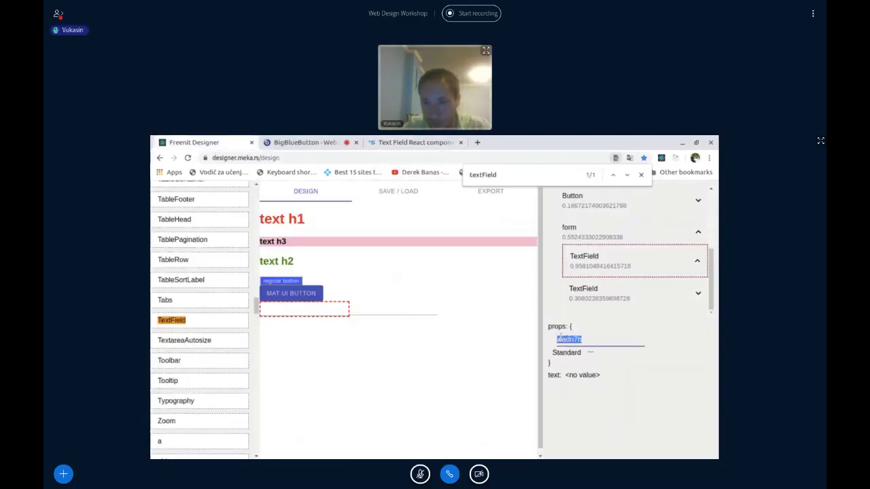
key(ctrl+v)
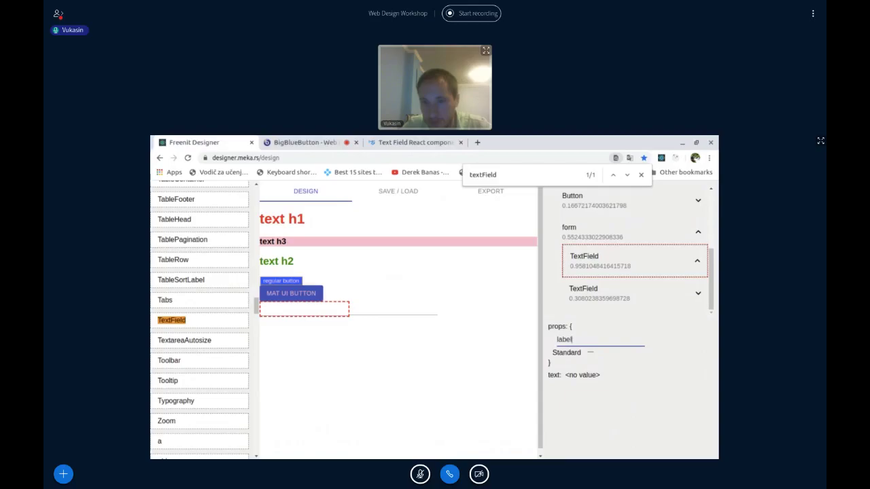
key(Return)
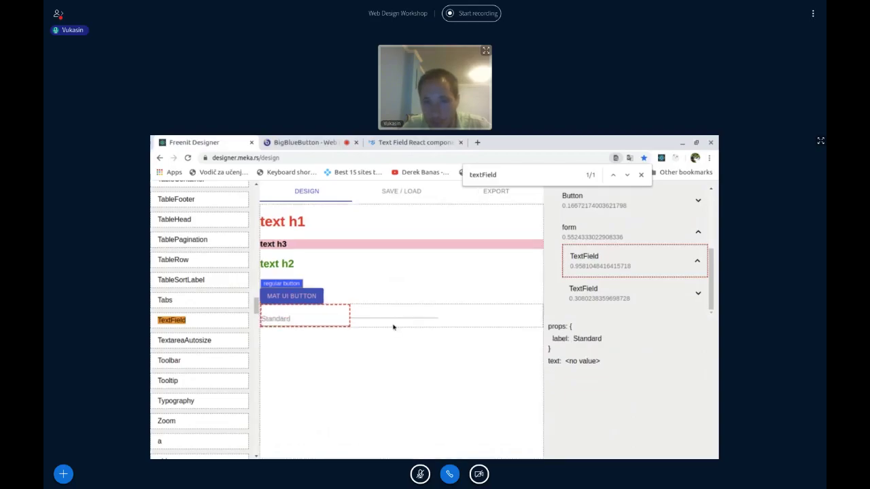
Check the props of the form and the Material-UI Button, and reselect the form's first TextField
click(398, 322)
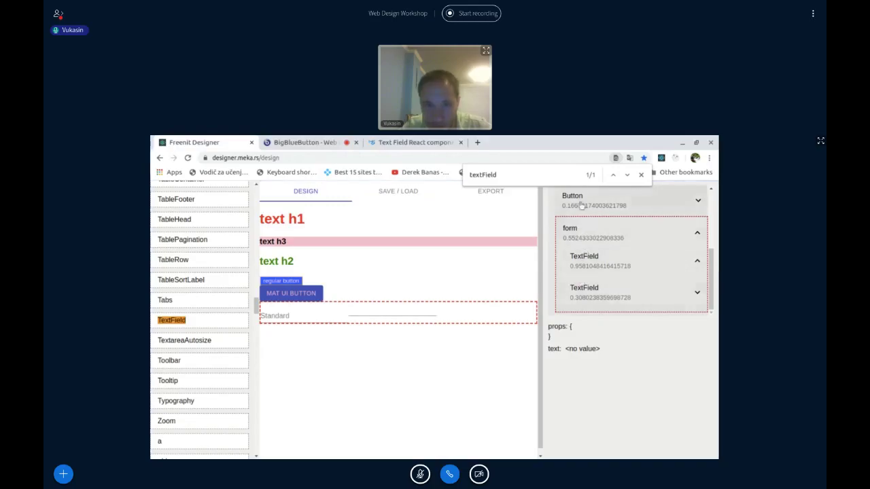
click(673, 199)
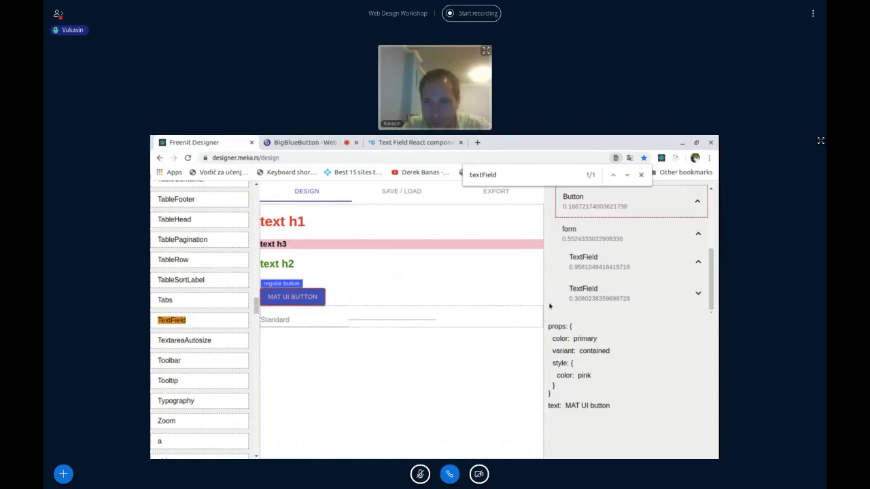
click(605, 259)
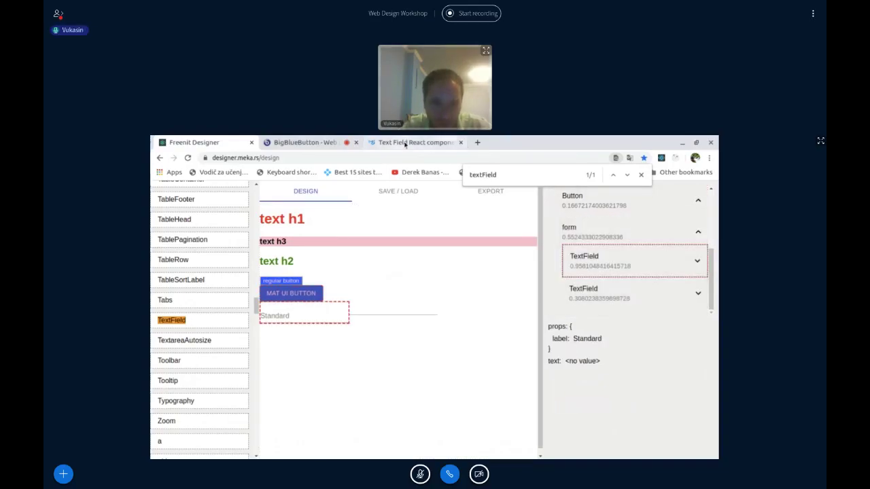
Look up the filled variant in the documentation example and add a second prop with the value "filled" to the first TextField
click(405, 143)
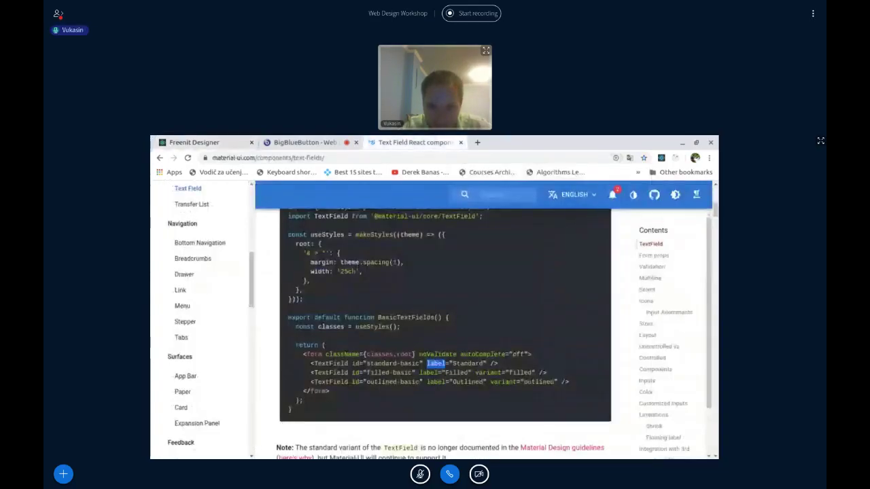
double_click(523, 374)
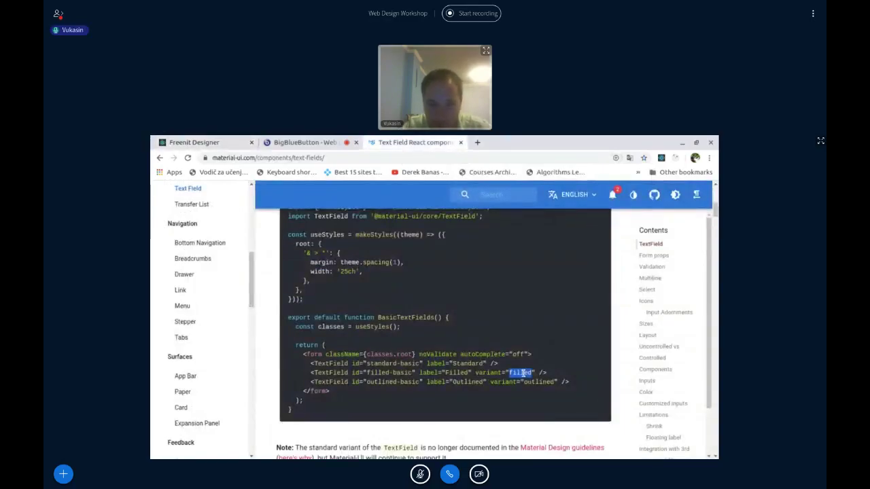
click(198, 142)
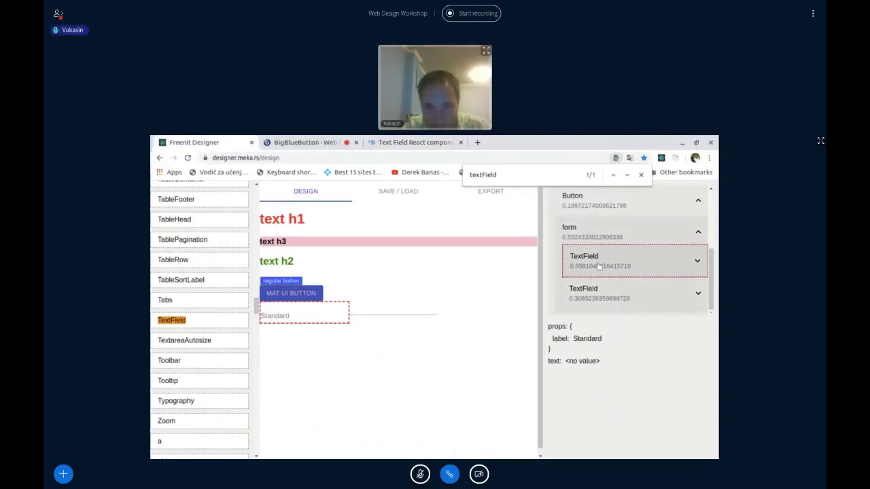
click(580, 327)
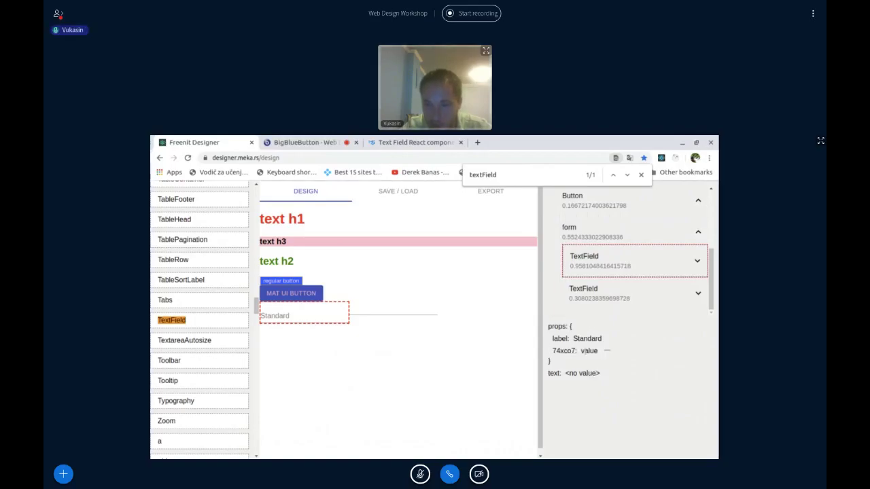
click(584, 351)
text(filled)
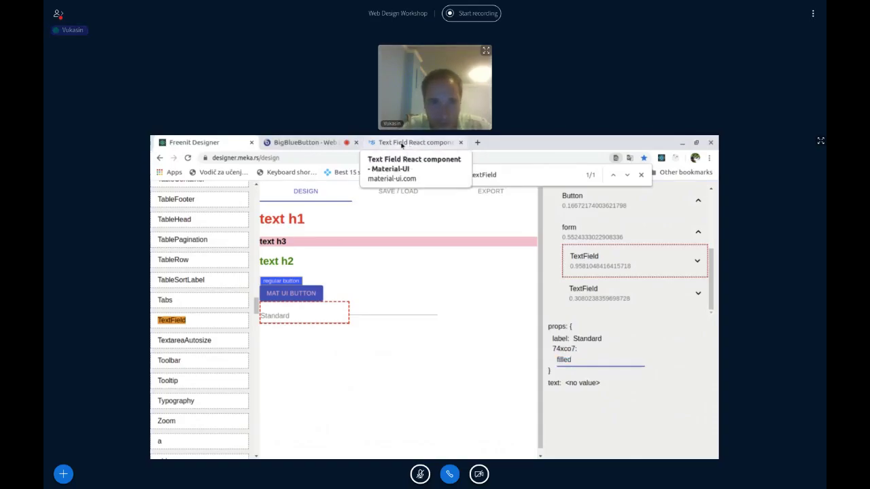
click(403, 145)
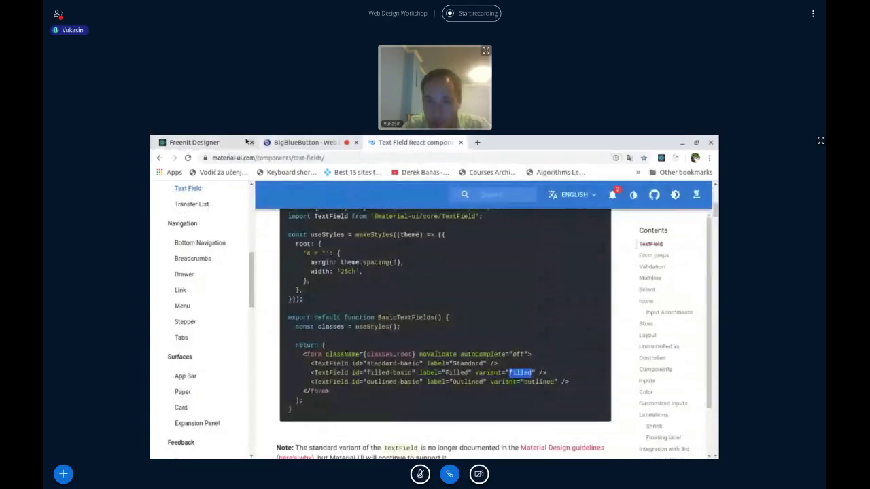
click(219, 143)
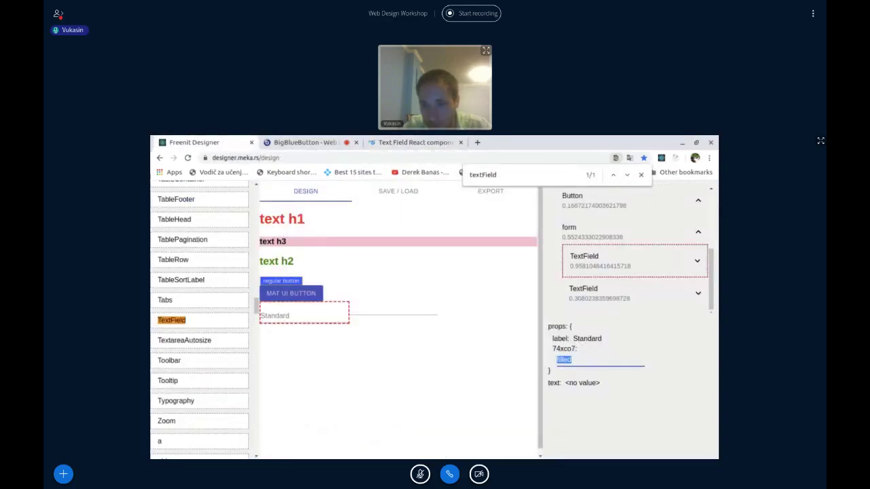
key(Return)
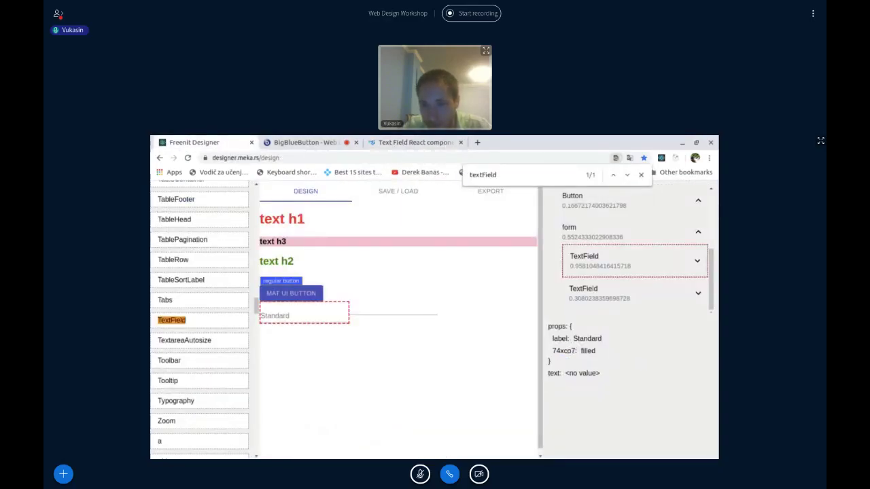
Rename the prop holding "filled" to "variant", copying the attribute name from the documentation example
click(563, 351)
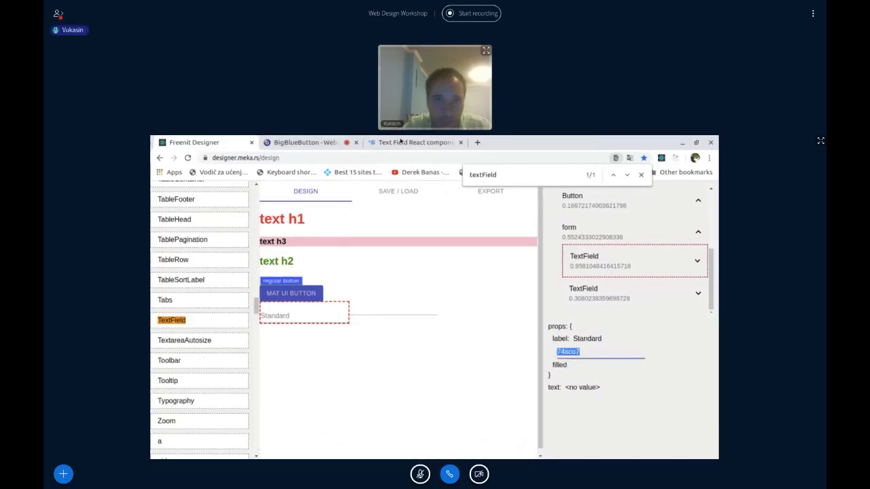
click(401, 142)
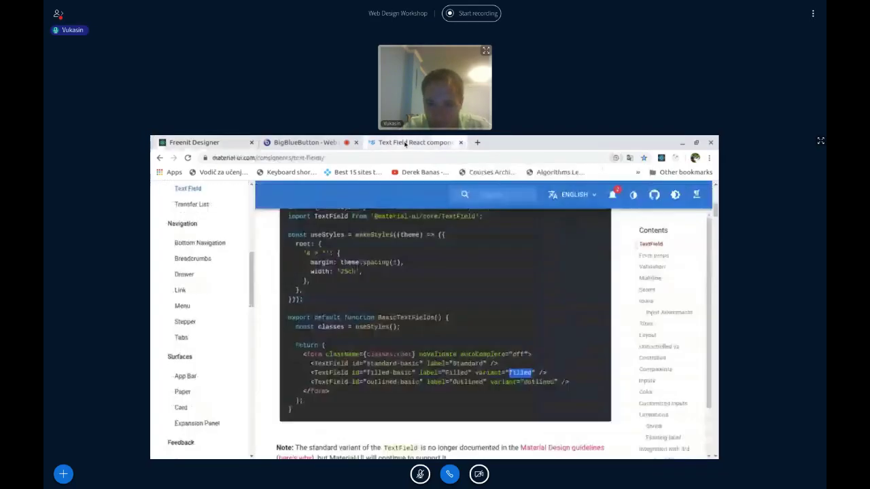
double_click(481, 372)
key(ctrl+c)
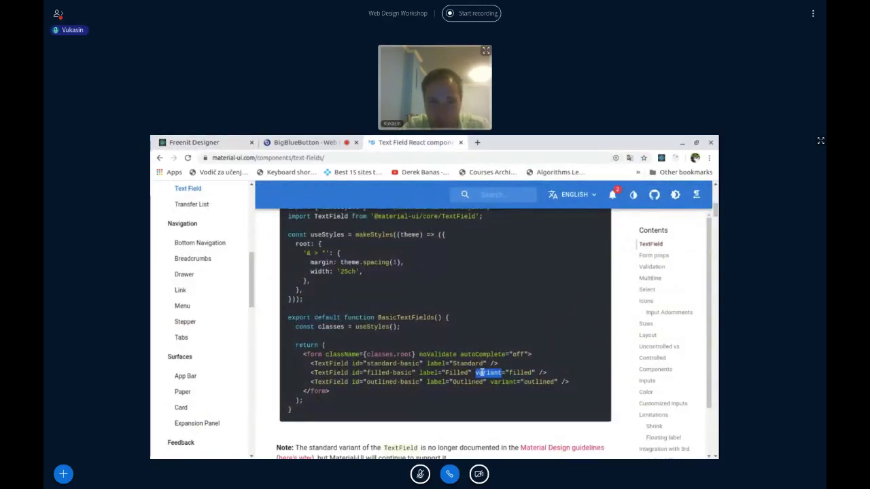
click(241, 142)
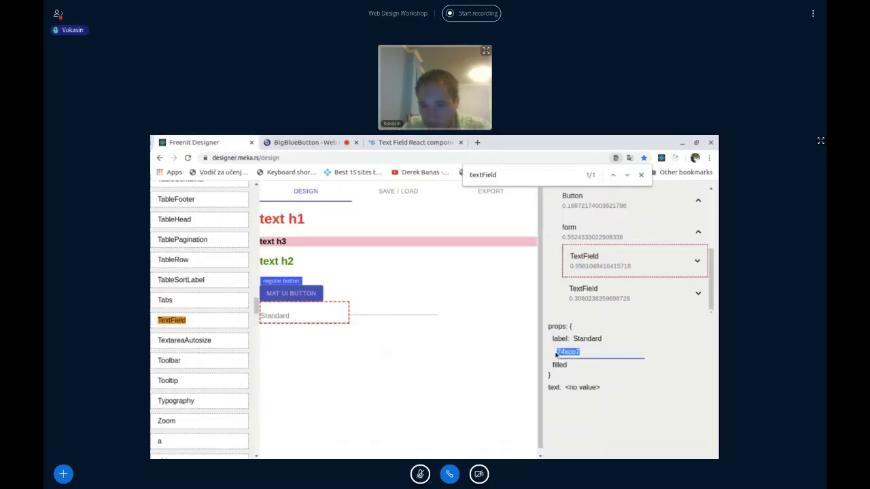
key(ctrl+v)
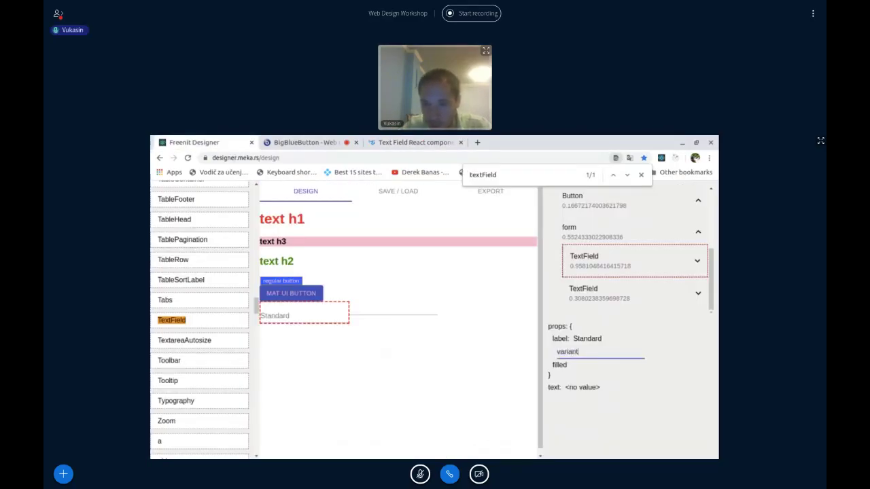
key(Return)
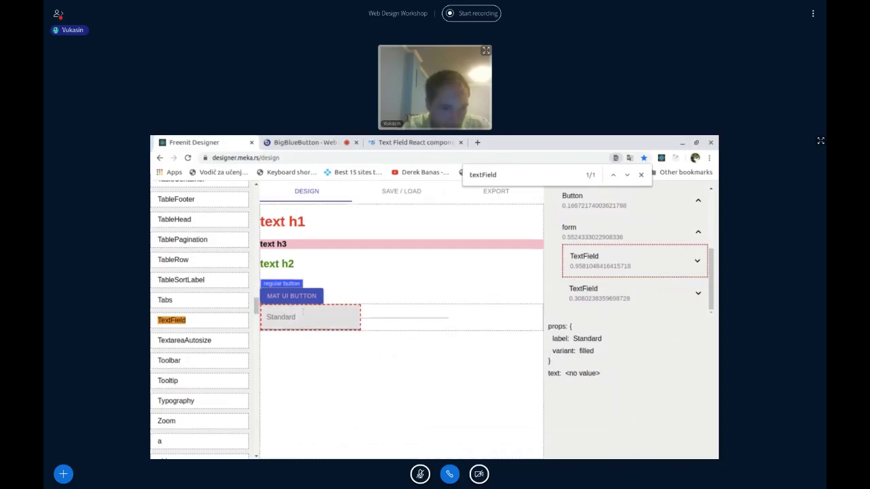
Set the existing prop value of the form's second TextField to "outlined", taking the value from the Text Field documentation example
click(405, 314)
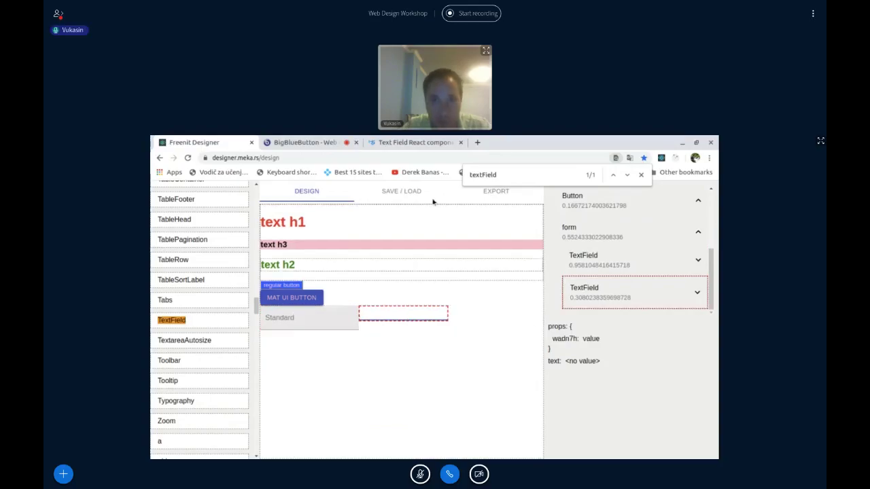
click(407, 143)
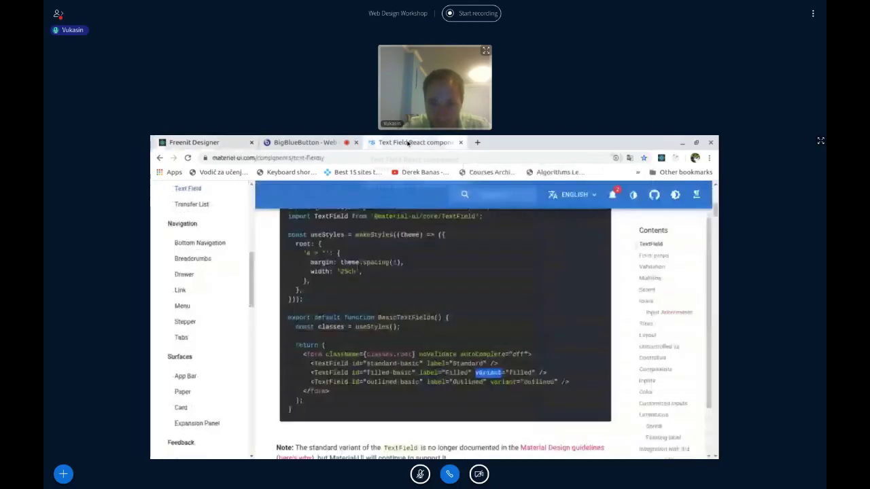
double_click(535, 380)
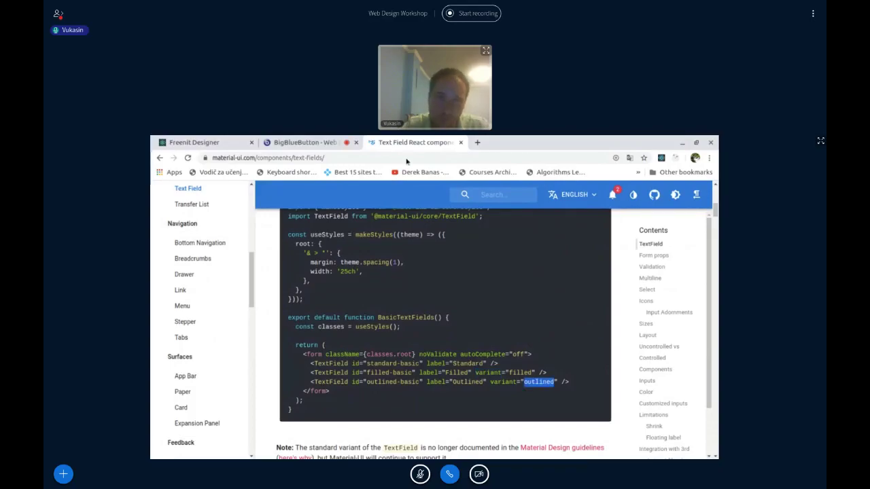
click(209, 143)
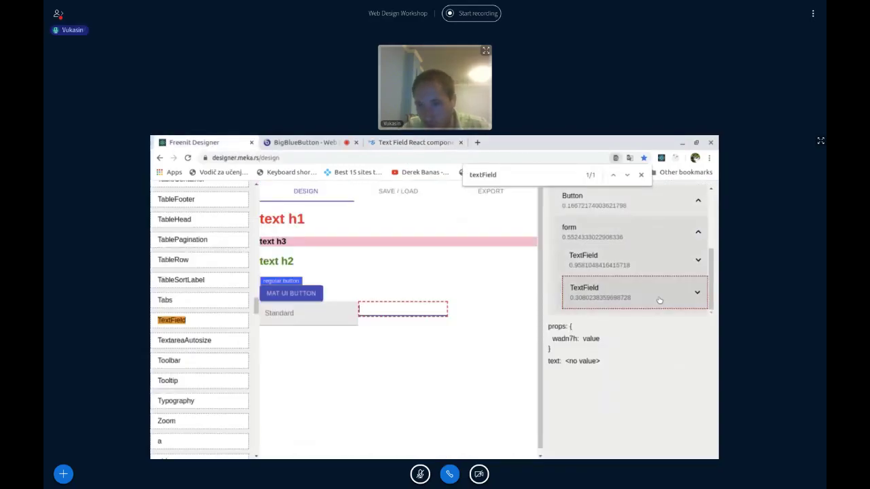
click(592, 336)
text(outlined)
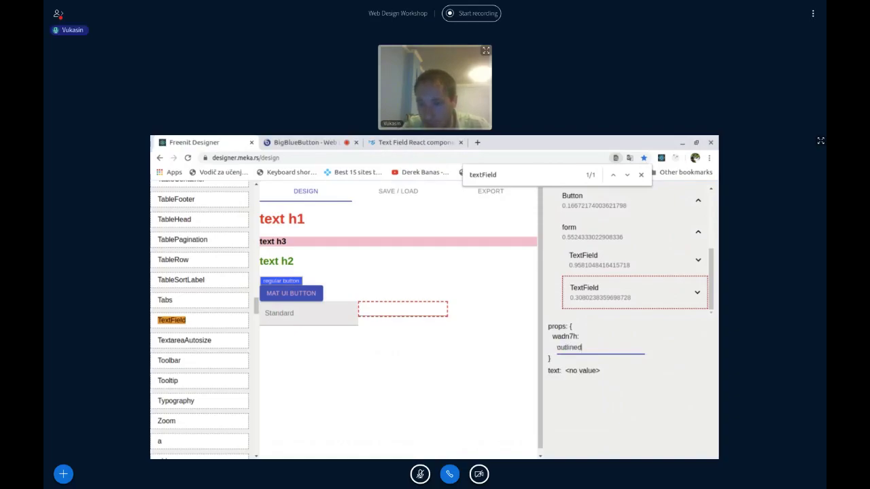
key(Return)
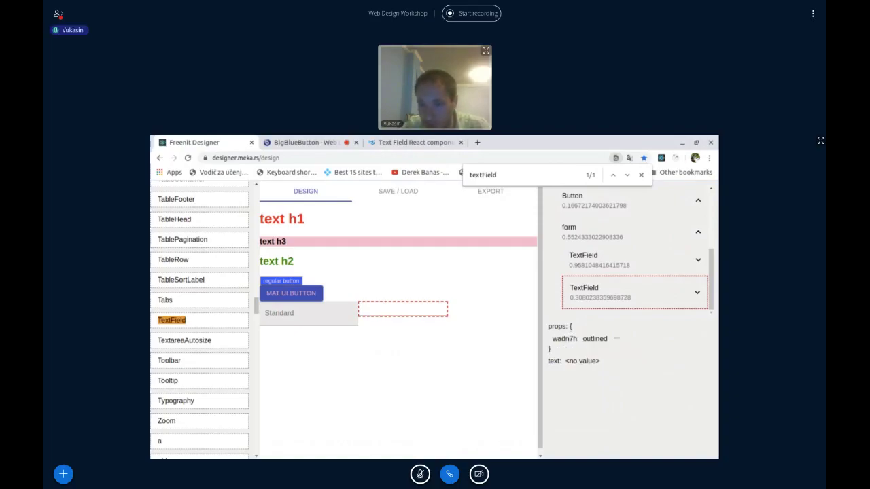
Copy the attribute name "variant" from the documentation example and use it to rename the second TextField's prop holding "outlined"
click(399, 143)
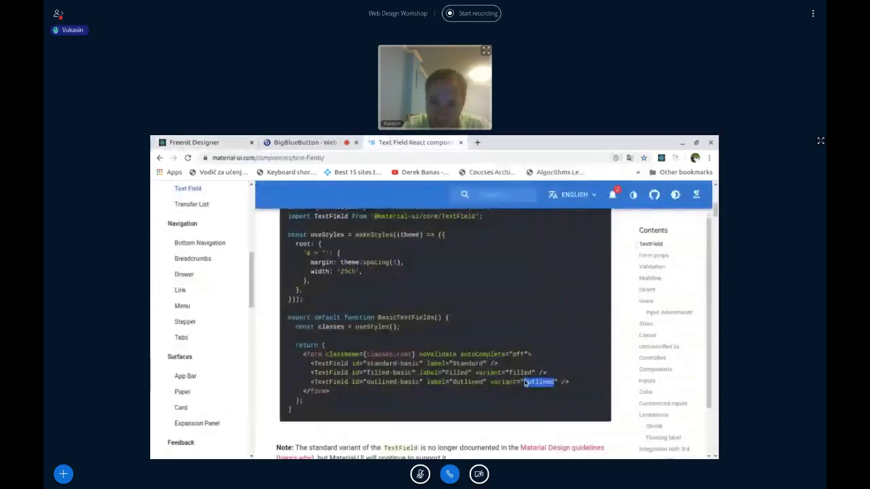
double_click(502, 382)
key(ctrl+c)
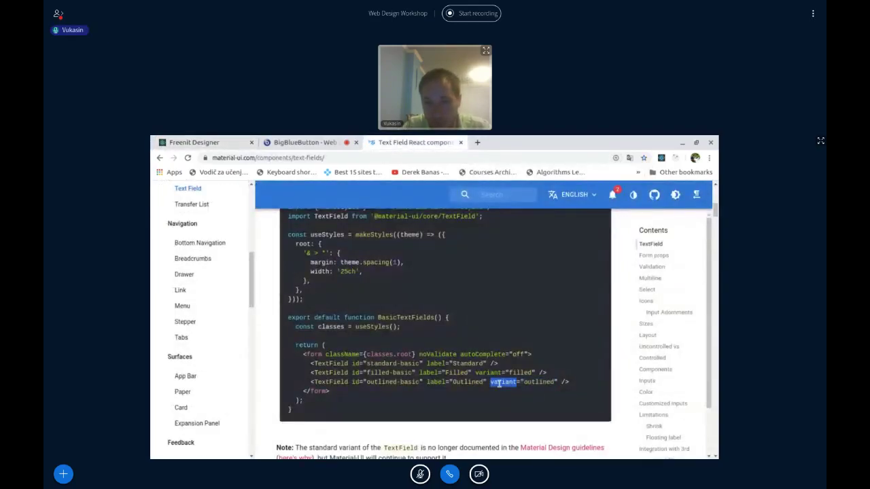
click(213, 144)
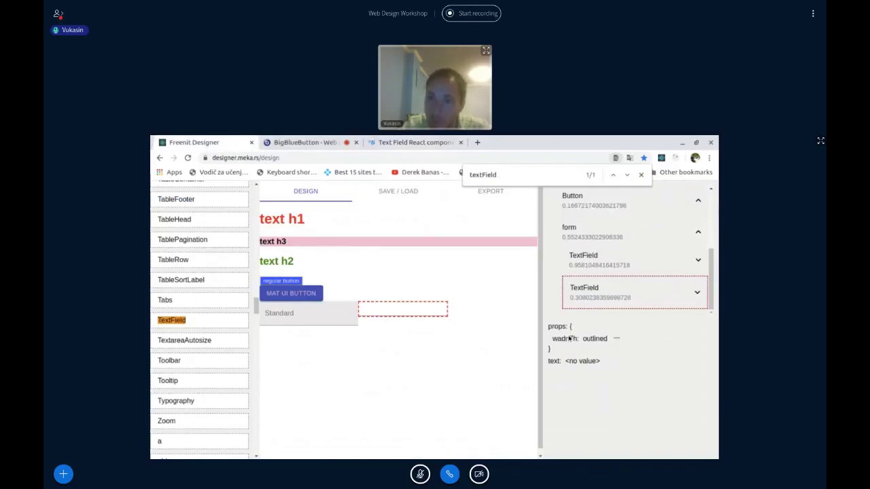
double_click(568, 338)
key(ctrl+v)
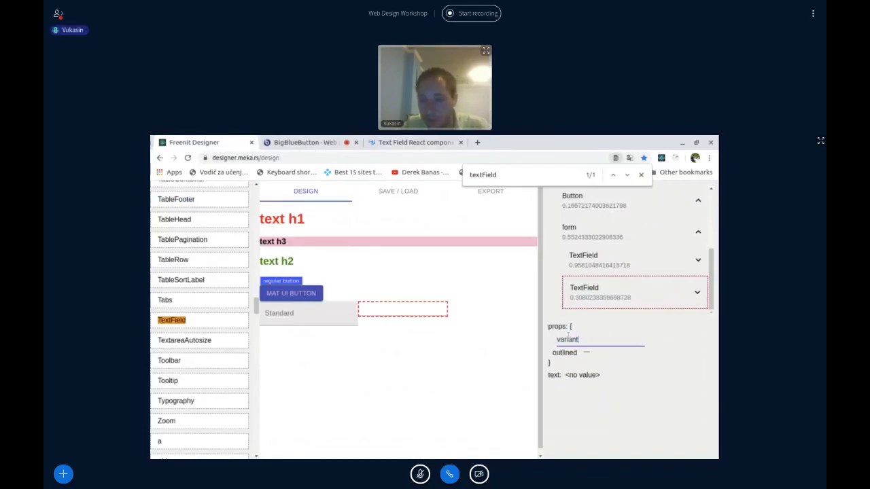
key(Return)
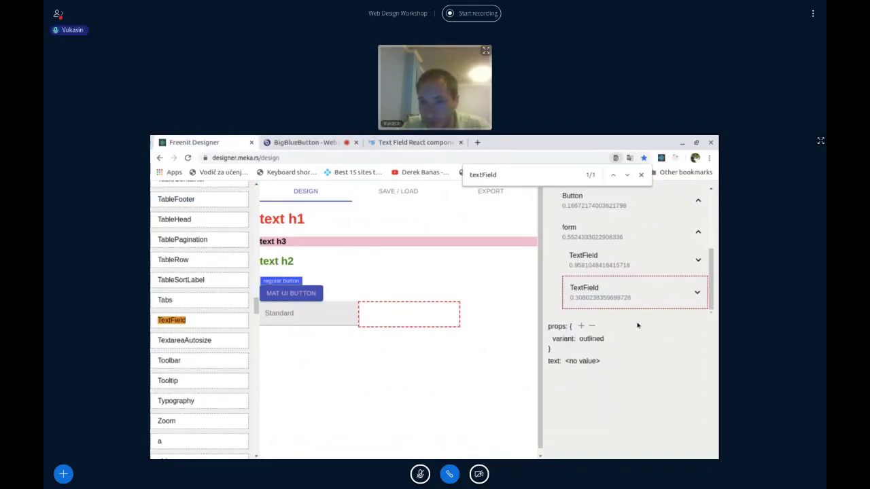
Add another prop to the second TextField with the value "Outlined", taken from the outlined example in the documentation
click(582, 327)
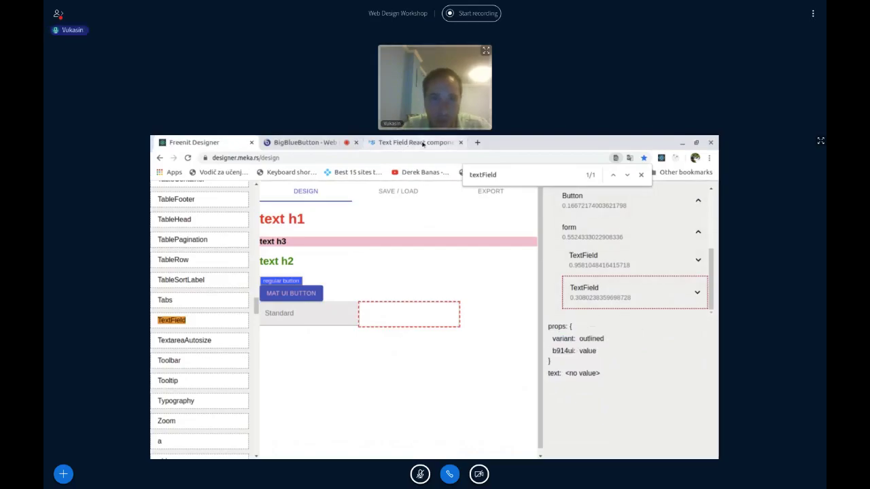
click(396, 142)
double_click(466, 383)
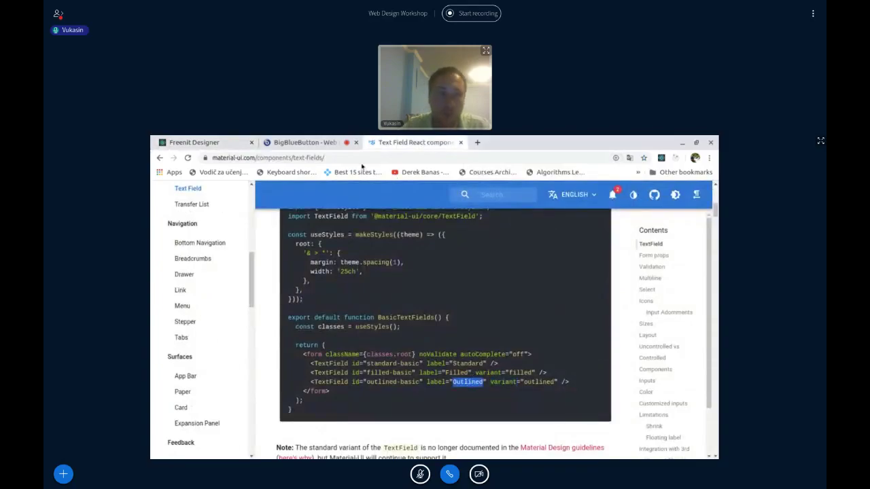
click(196, 143)
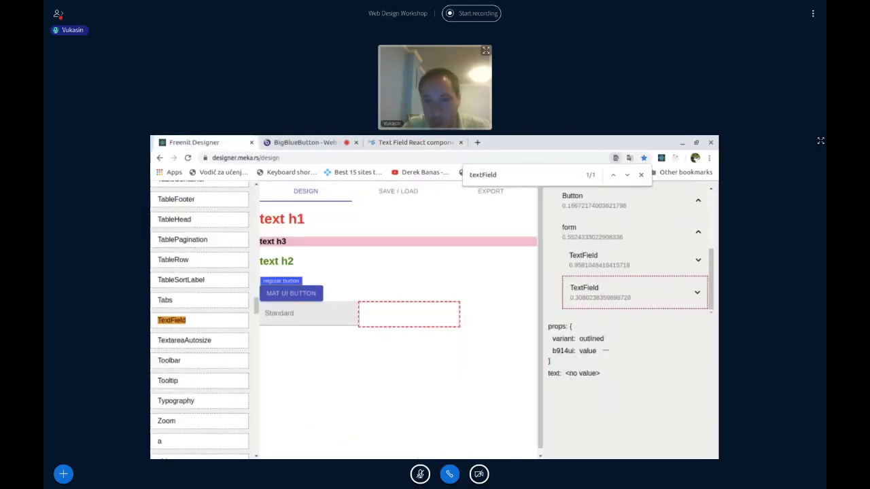
click(587, 351)
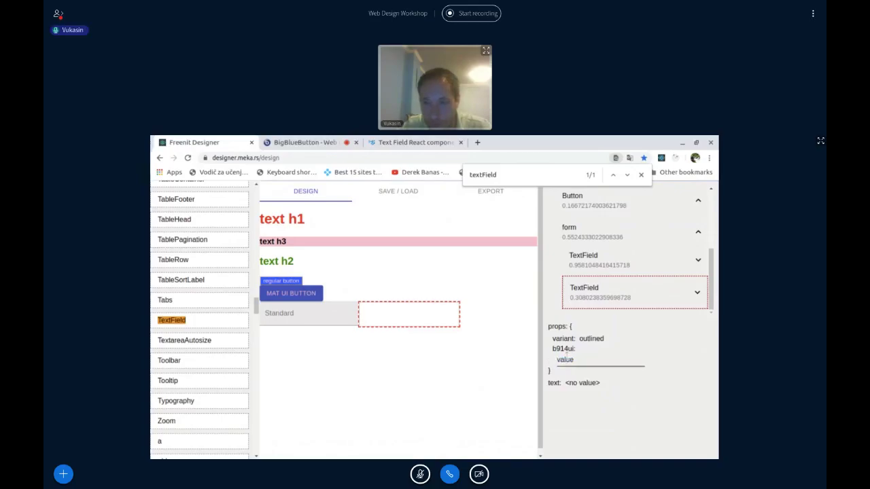
click(558, 359)
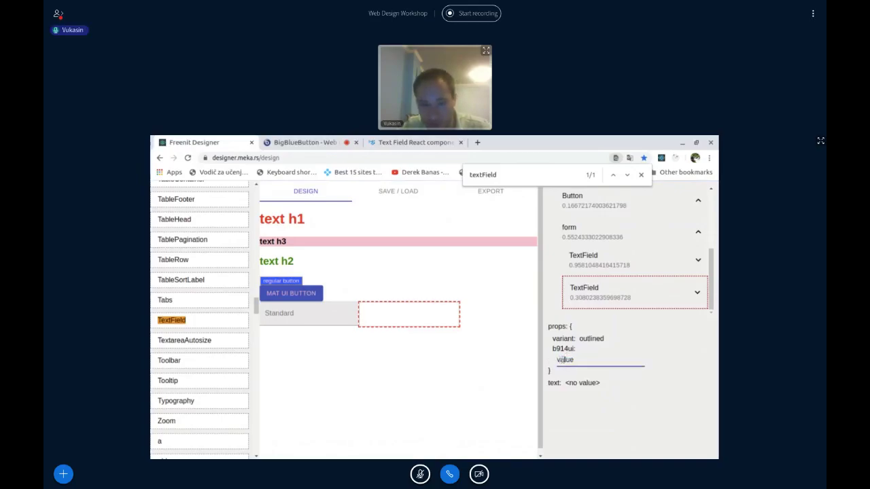
text(Outlined)
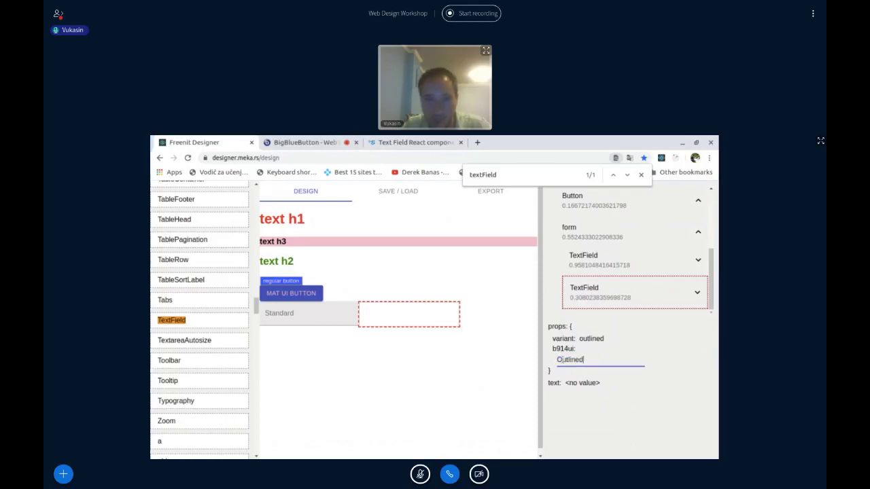
key(Return)
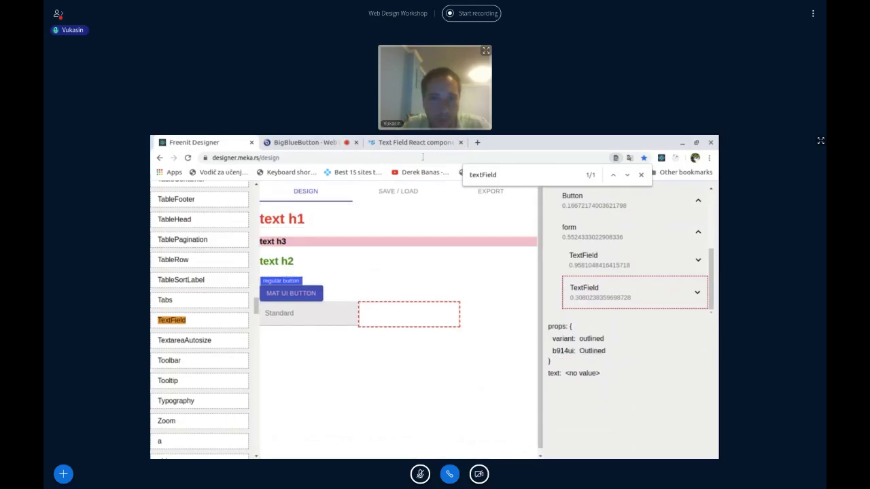
Copy the attribute name "label" from the outlined TextField example in the Material-UI documentation
click(411, 142)
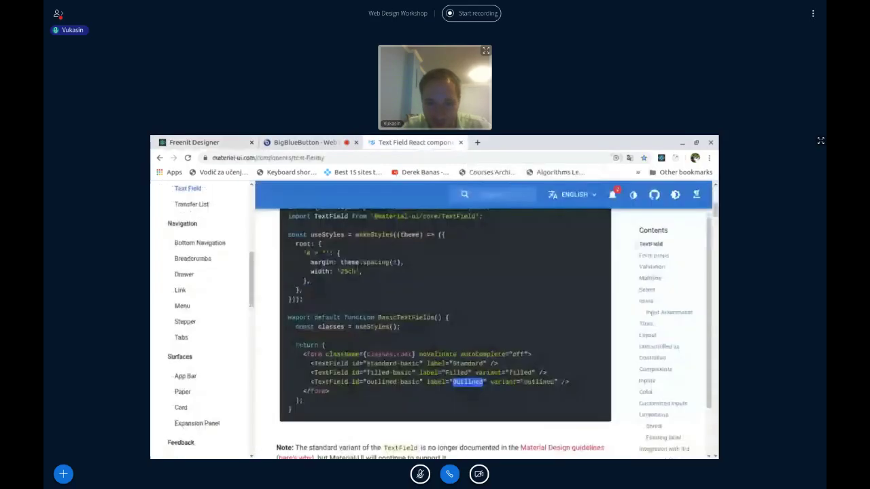
double_click(435, 381)
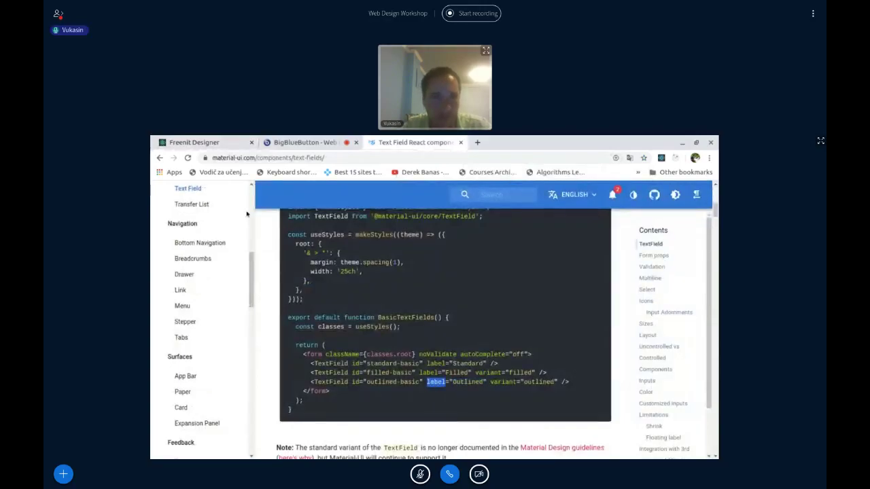